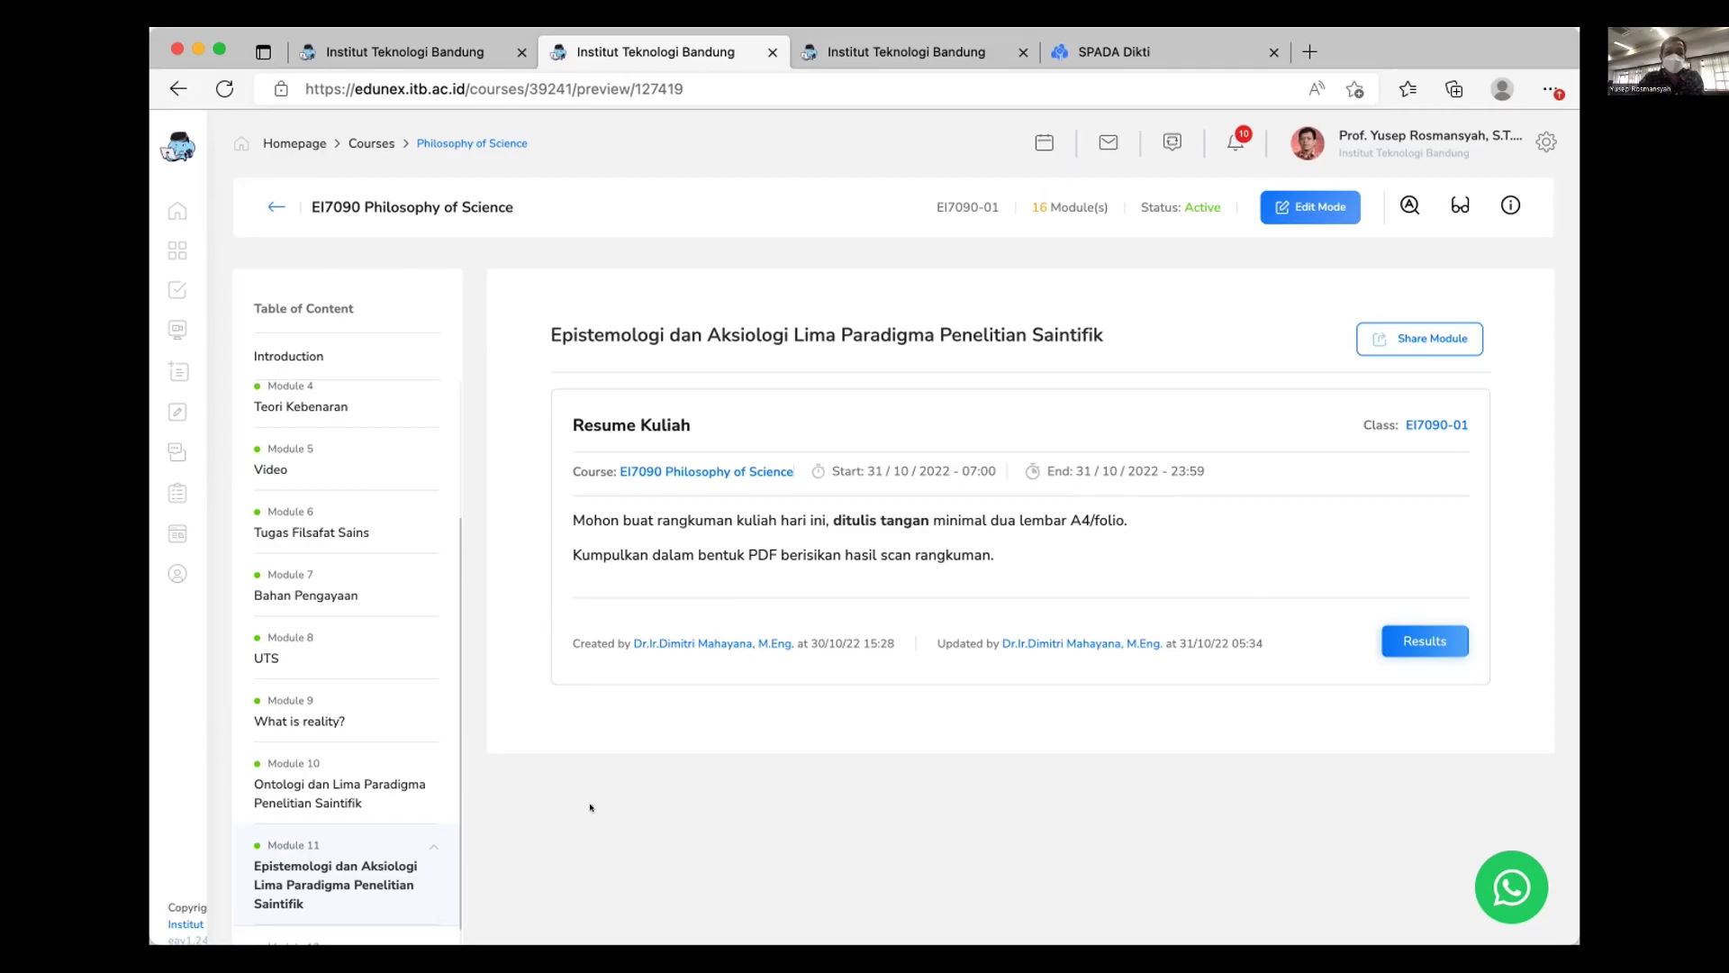
Open the results of the Resume Ontologi dan Lima Paradigma Penelitian Saintifik assignment in Module 10
click(324, 793)
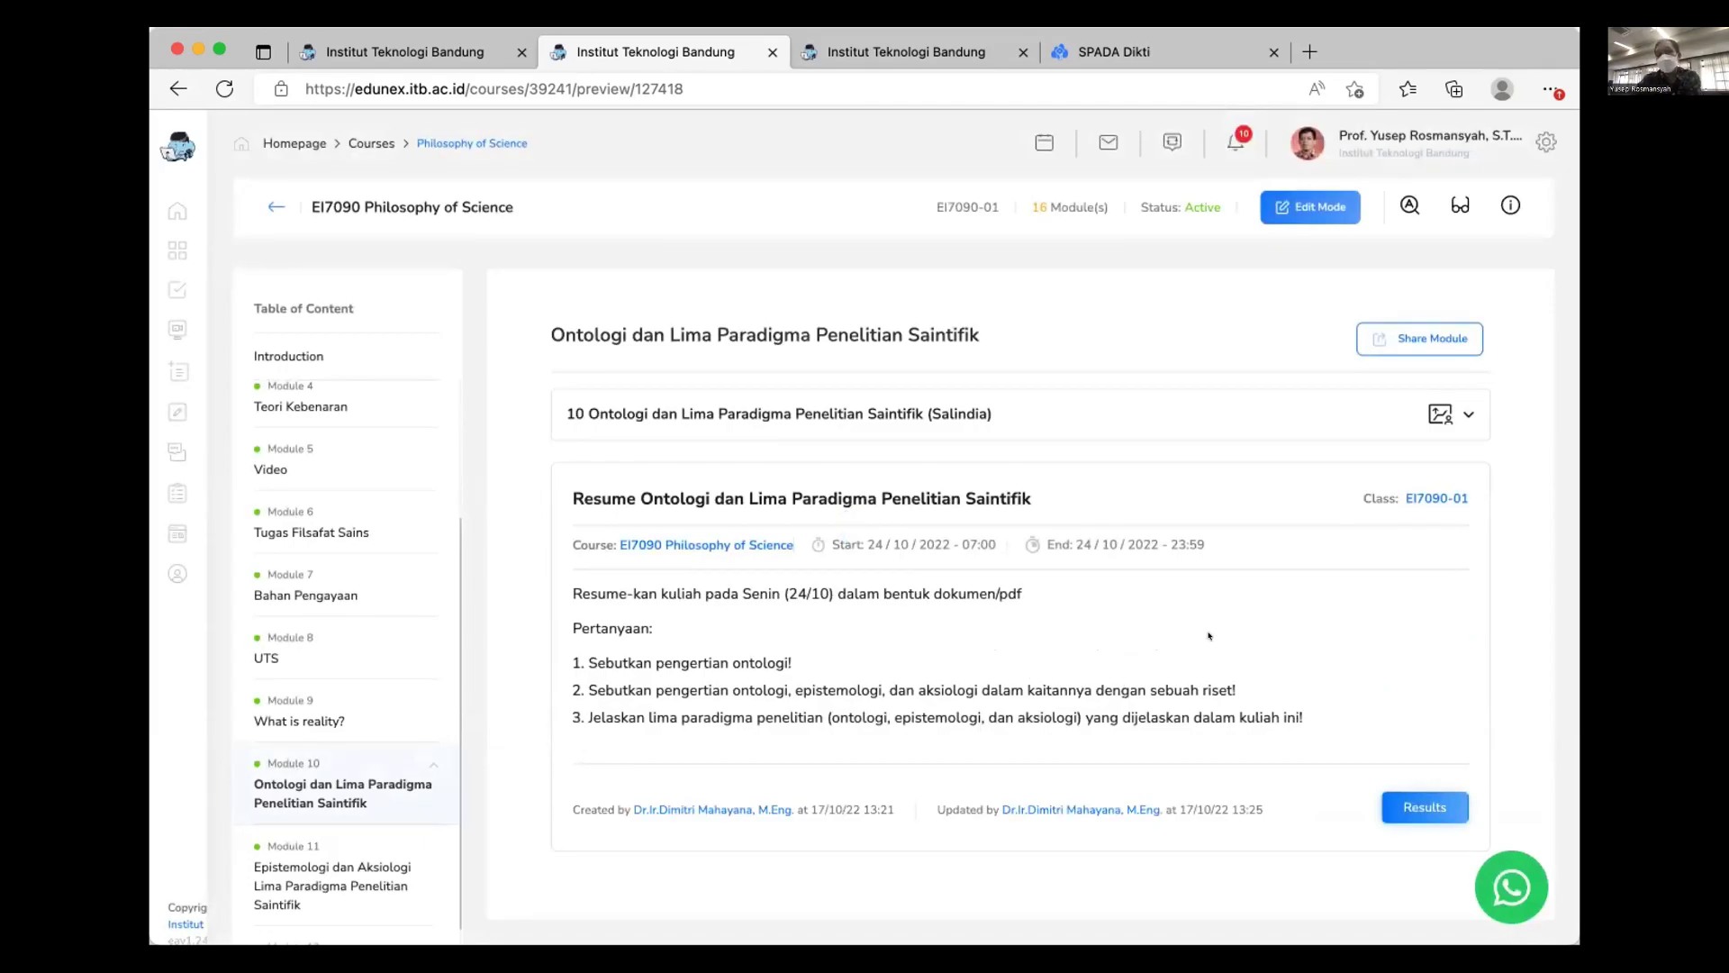
click(1422, 798)
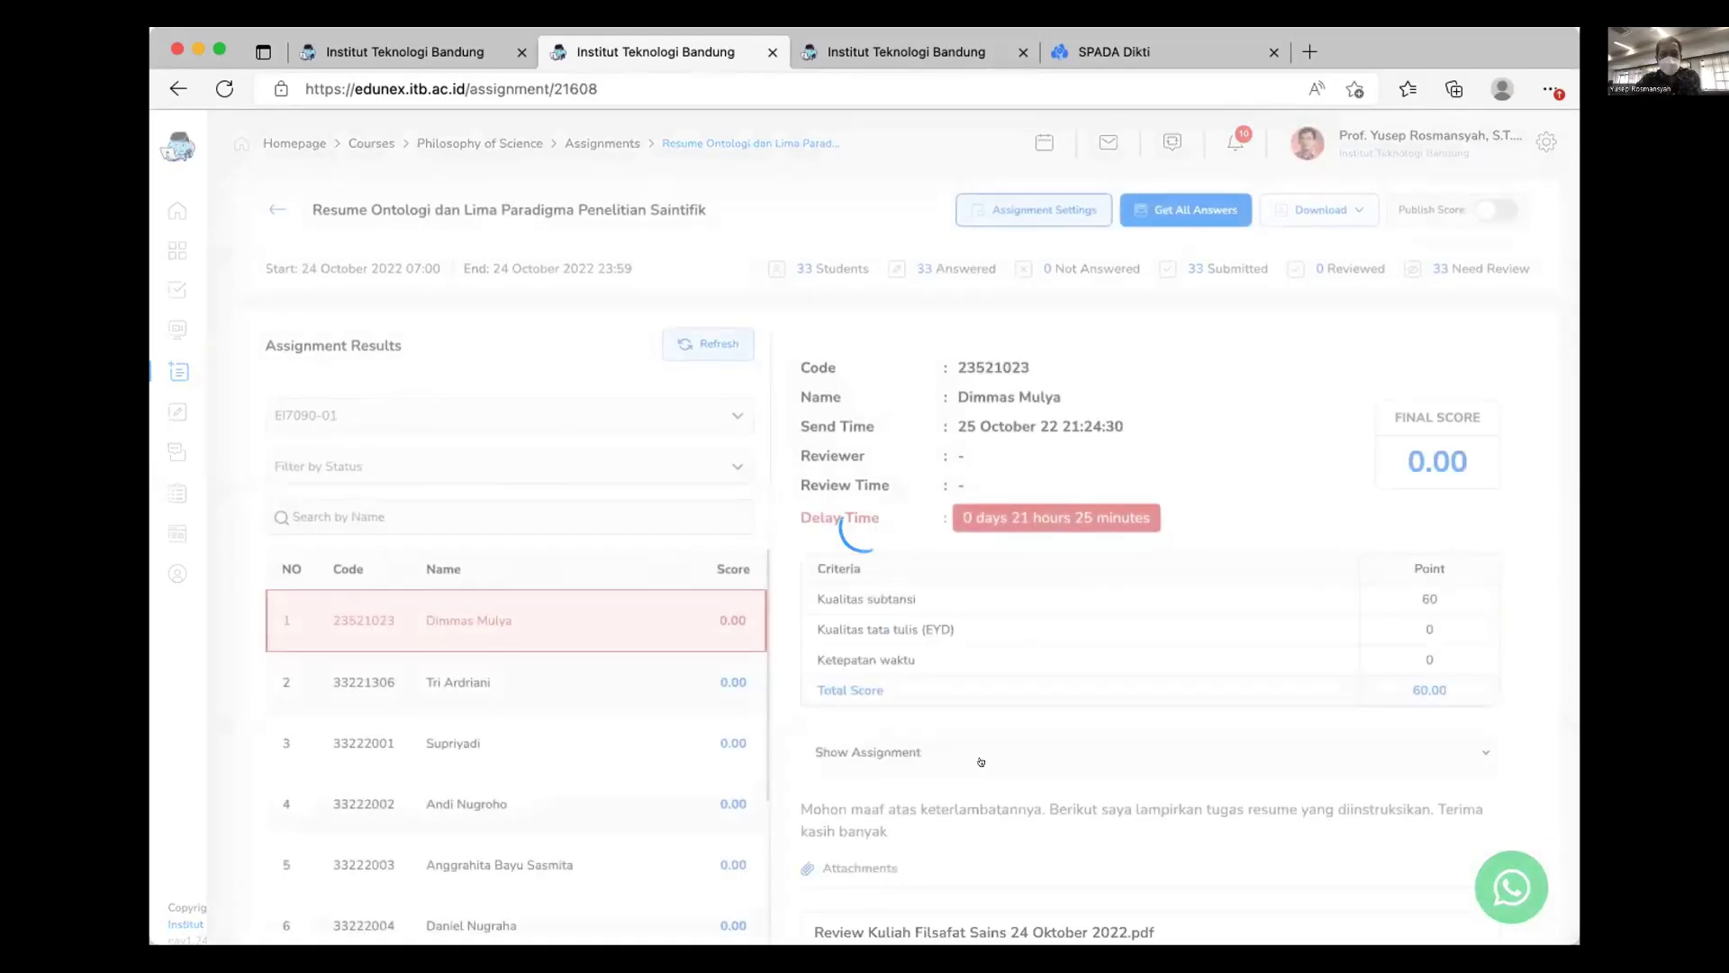
scroll(594, 759, down, 2)
scroll(593, 759, down, 2)
scroll(577, 752, up, 5)
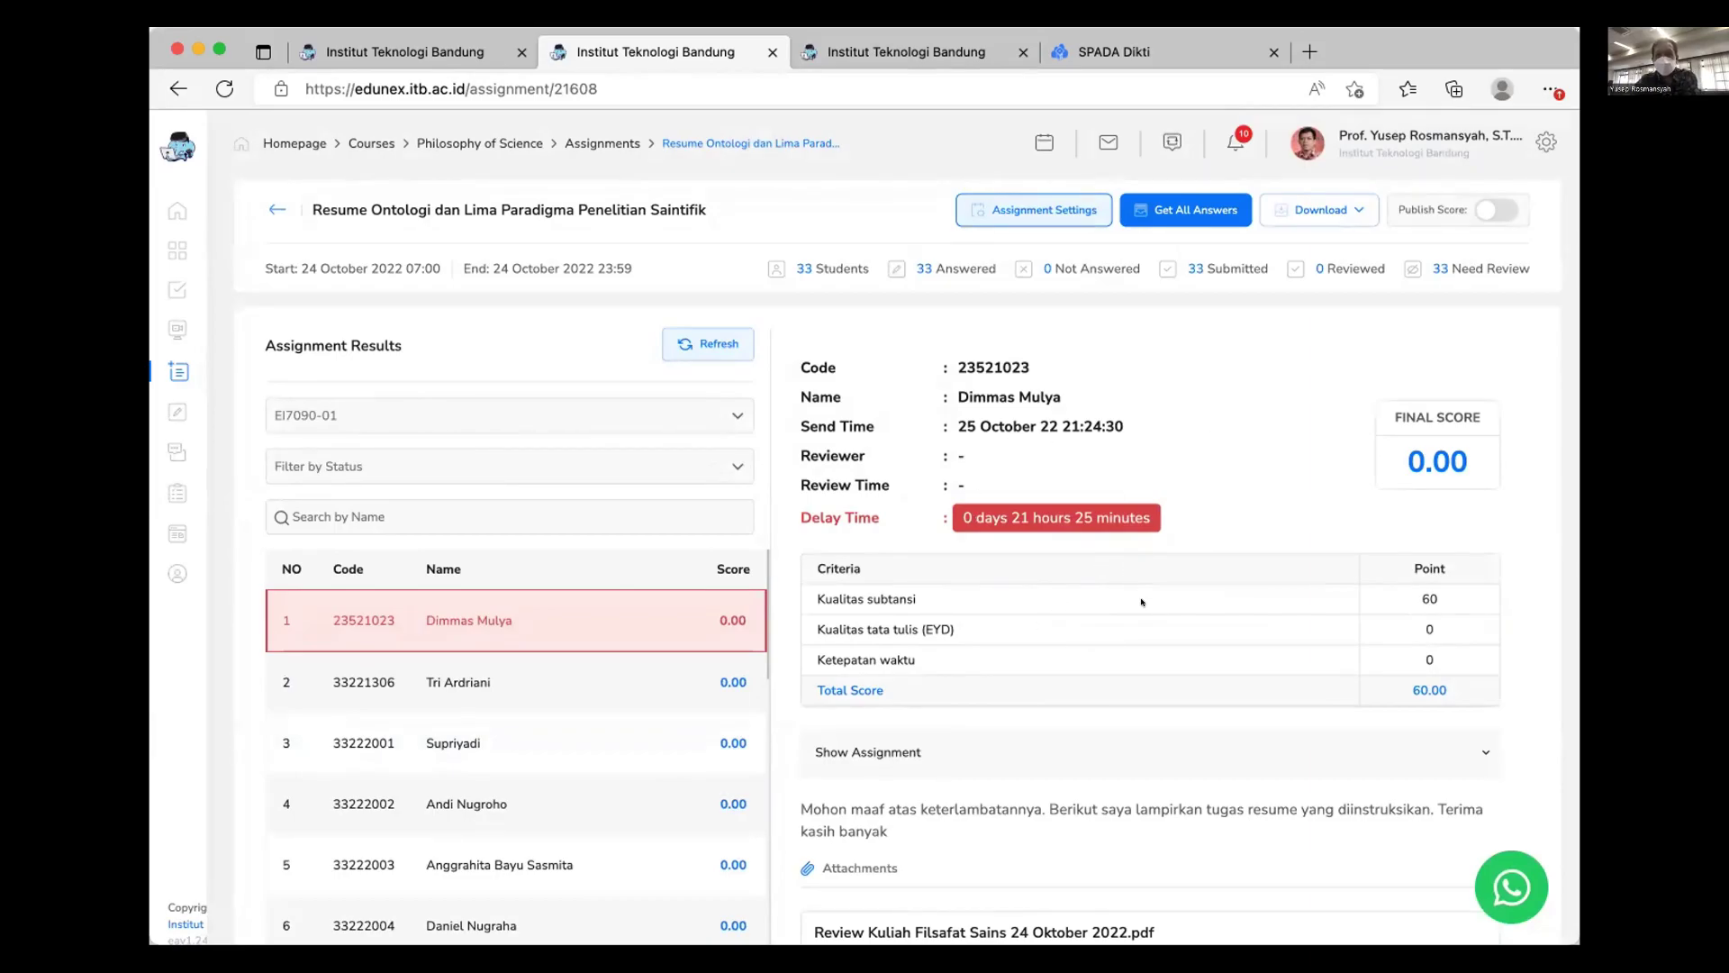
Open the first student's attached PDF as a full document and read through it to page 3
scroll(1171, 657, down, 6)
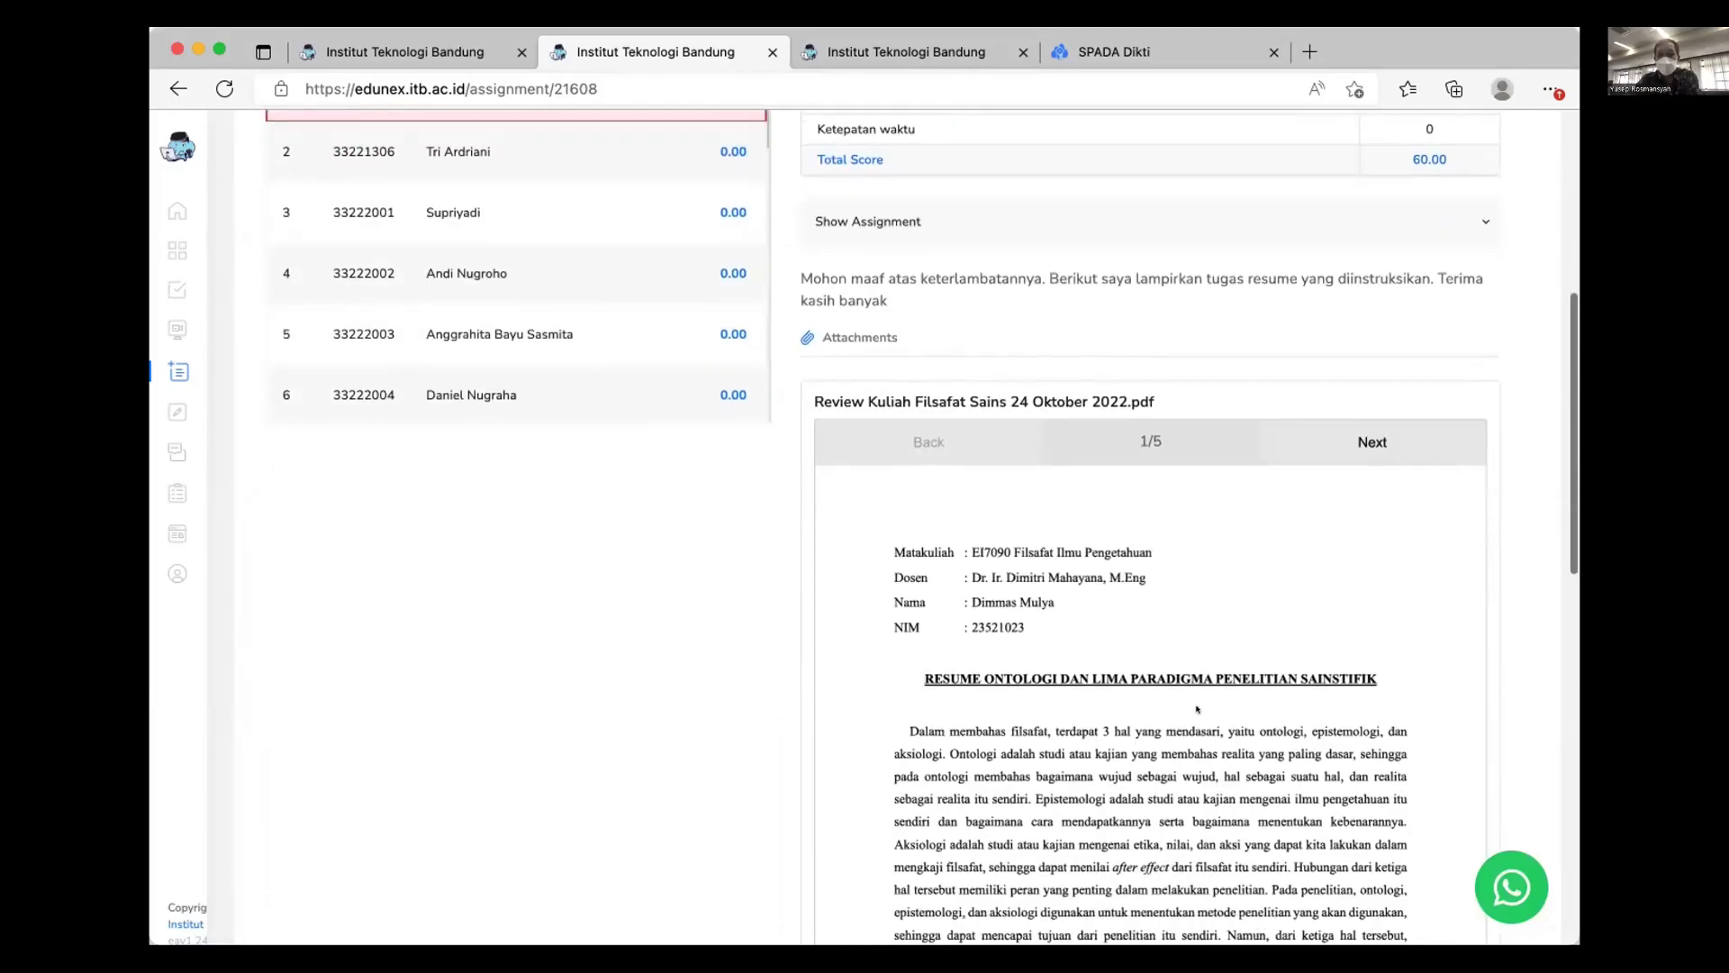
scroll(1198, 709, down, 2)
scroll(1195, 709, down, 3)
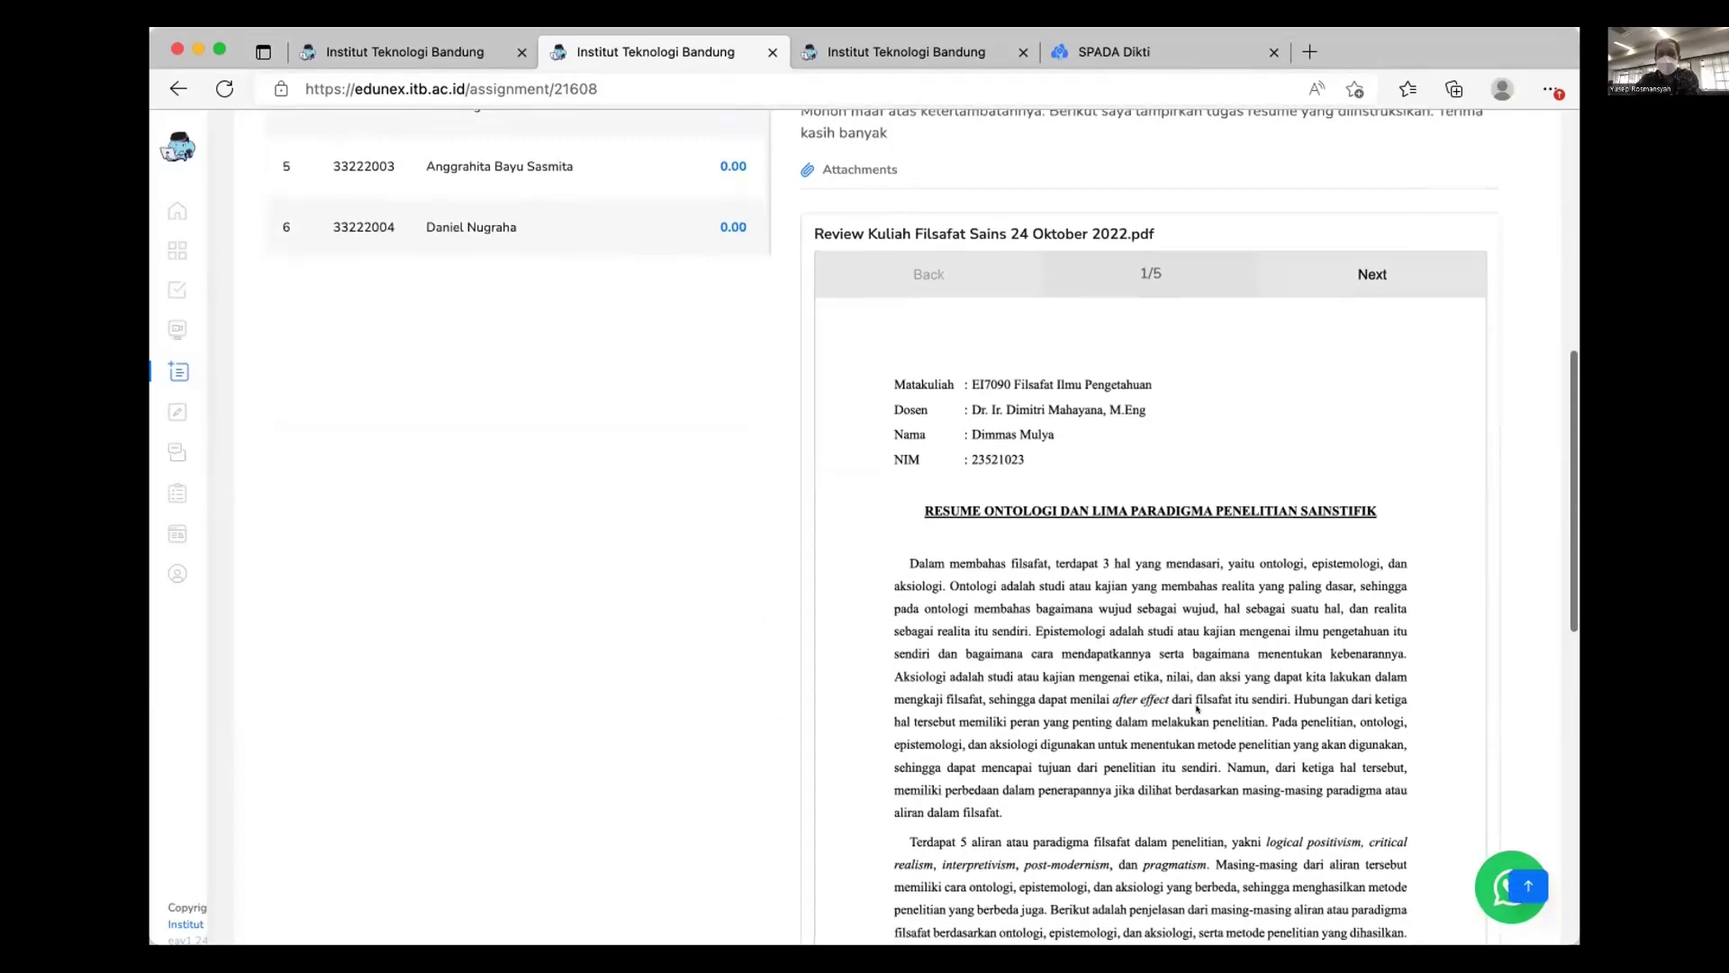
scroll(1197, 709, up, 3)
scroll(1197, 708, down, 4)
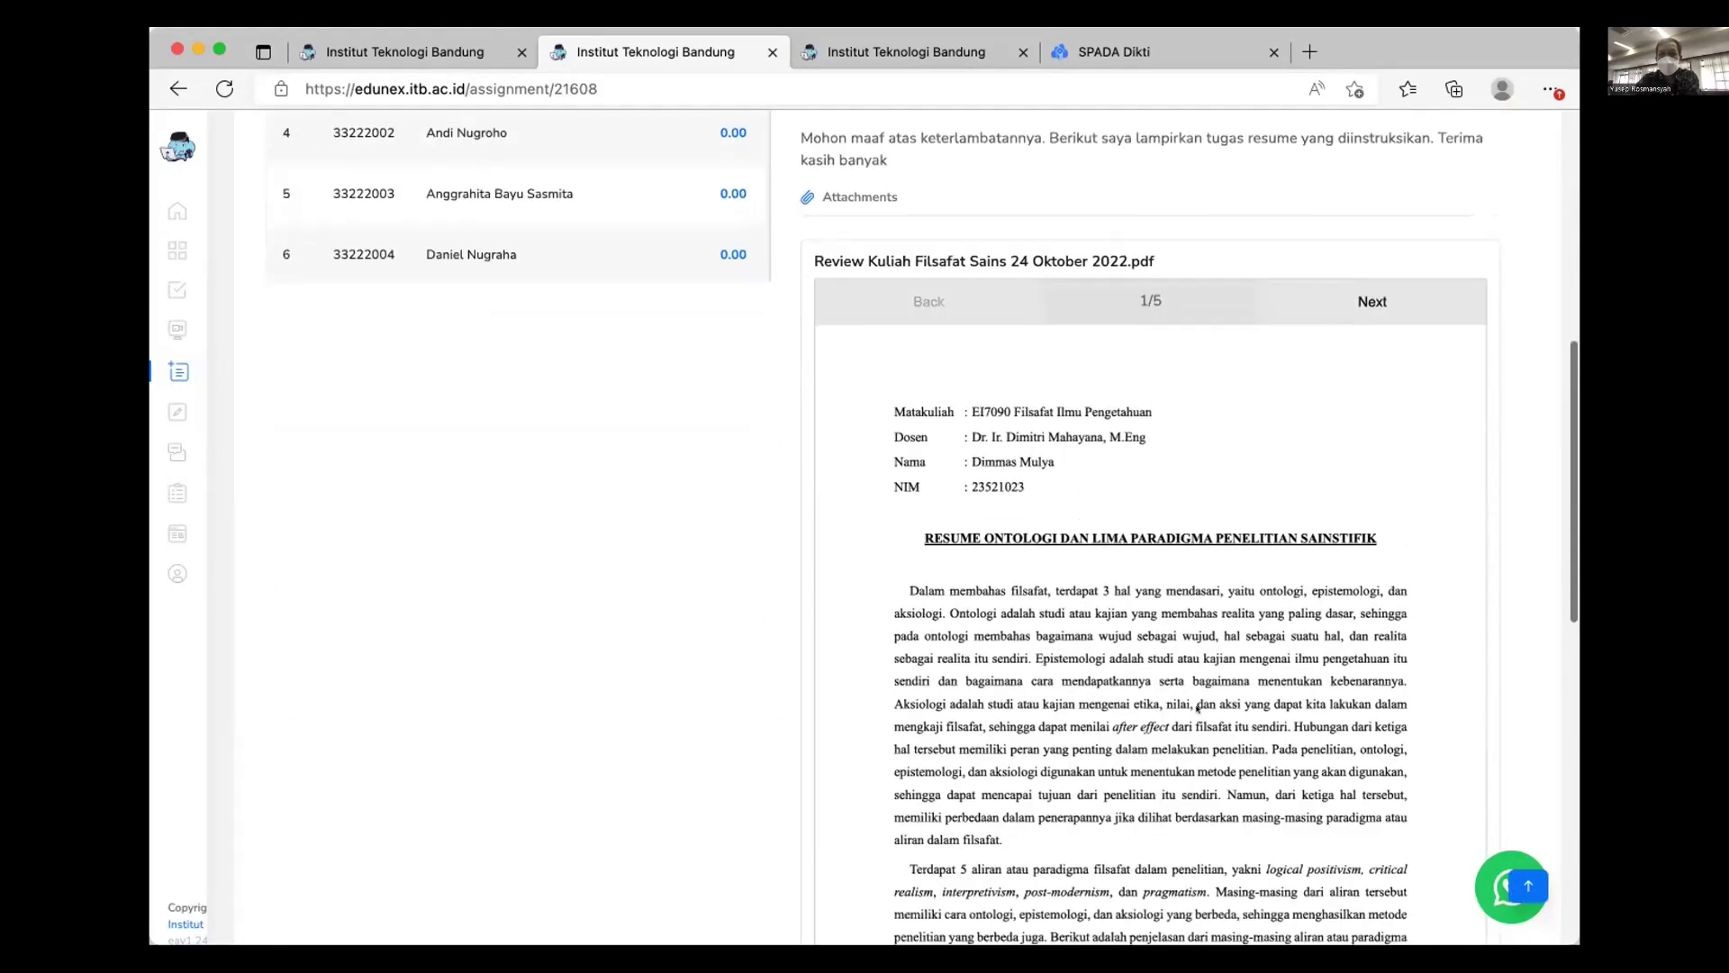
scroll(1197, 708, down, 3)
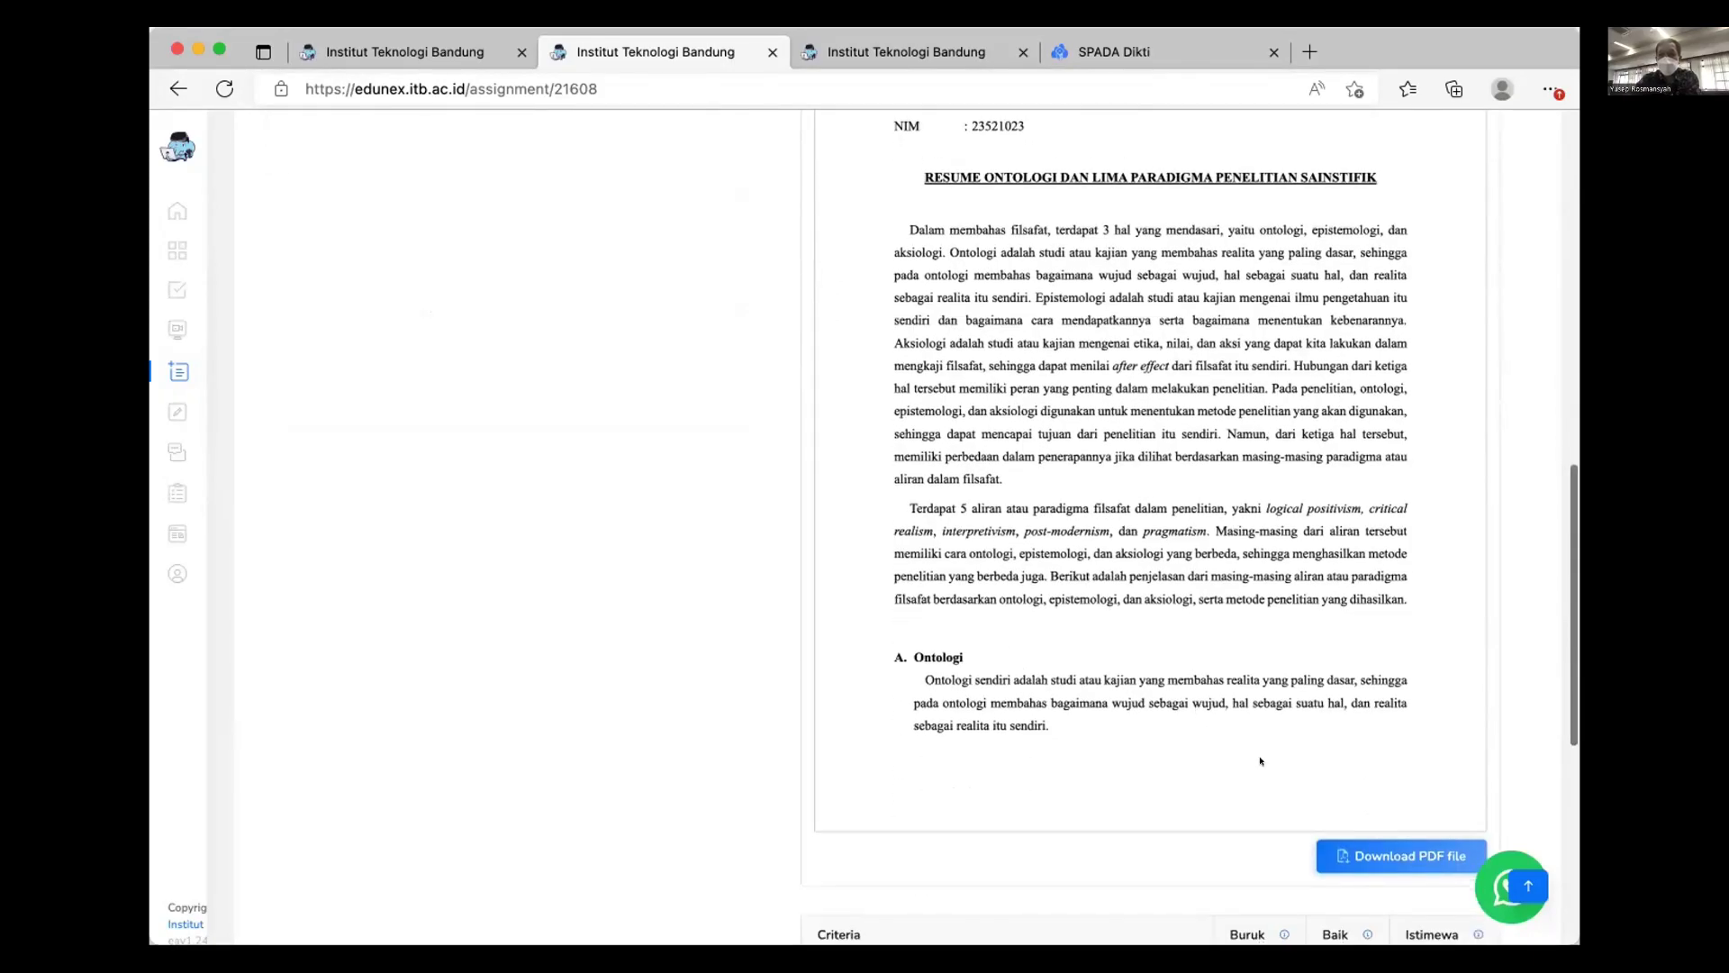
click(1370, 857)
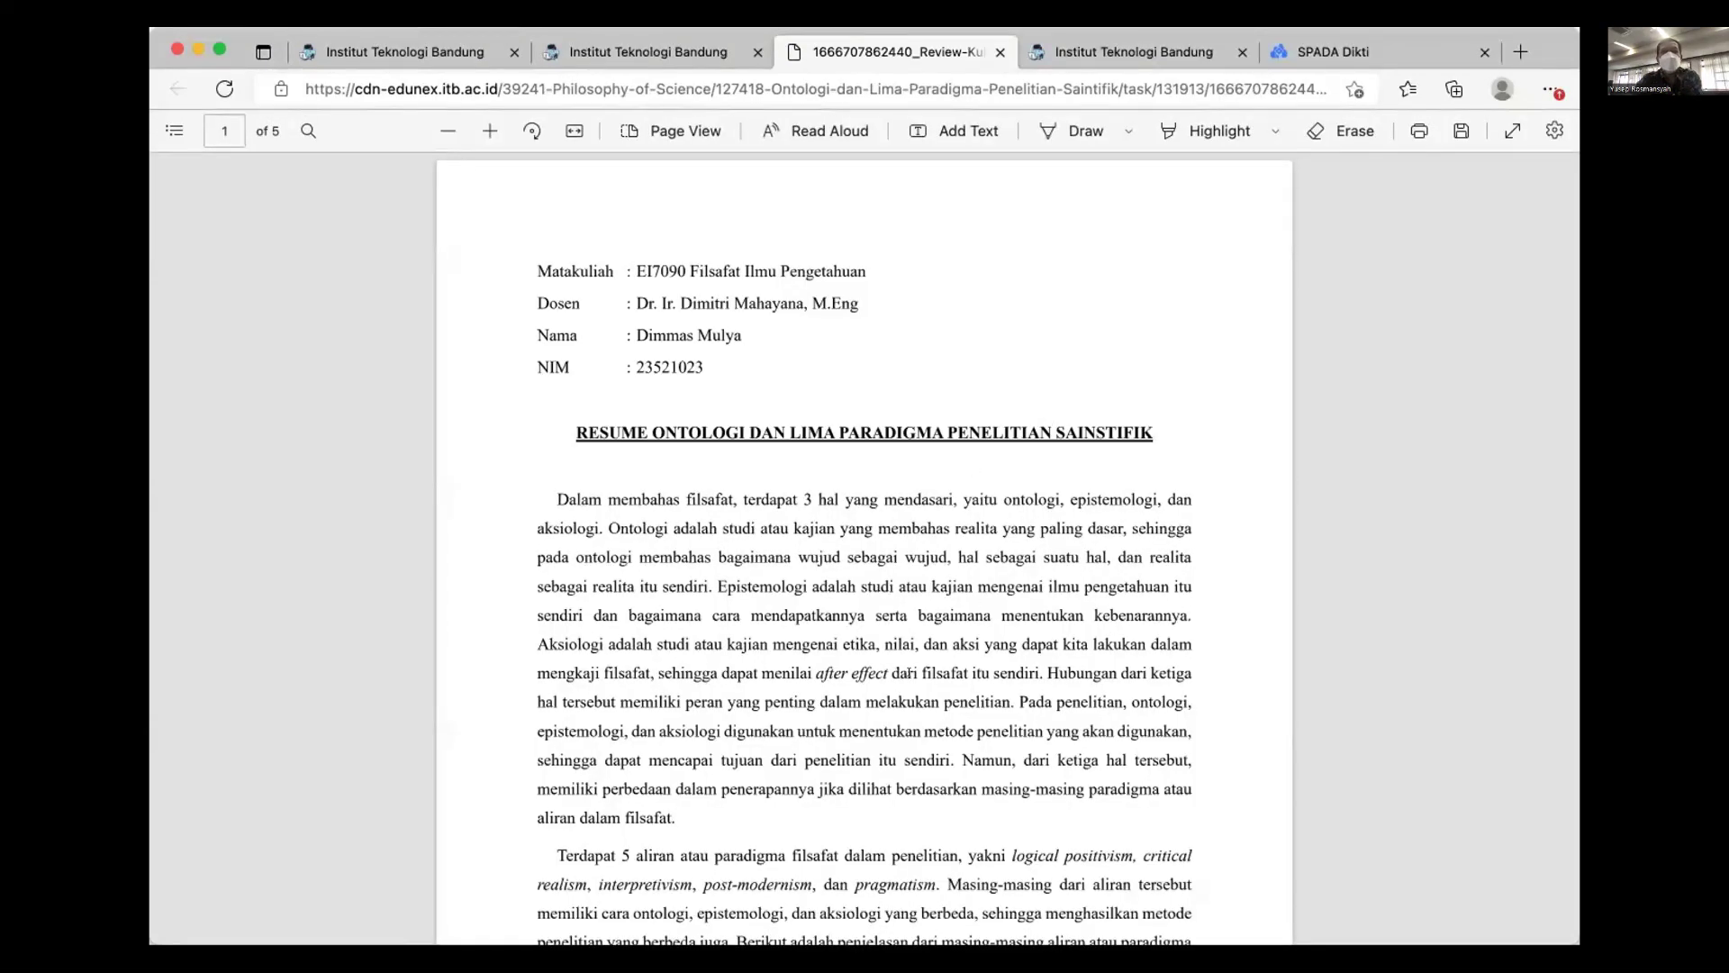
scroll(908, 671, down, 10)
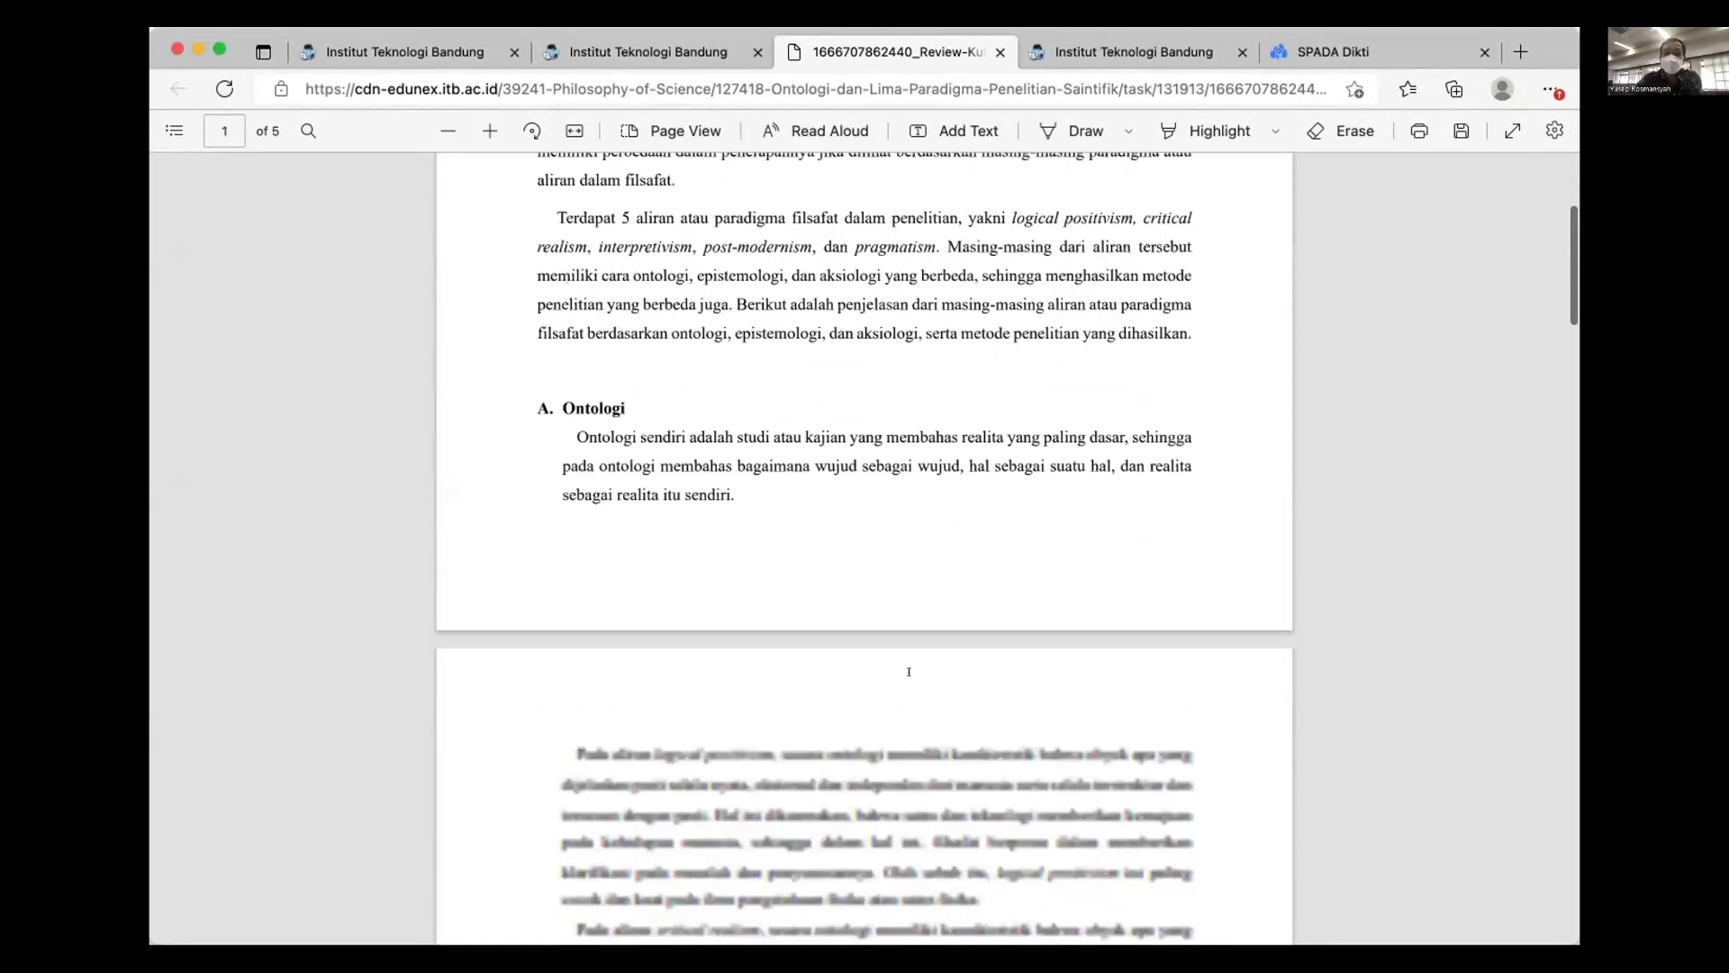
scroll(908, 671, down, 15)
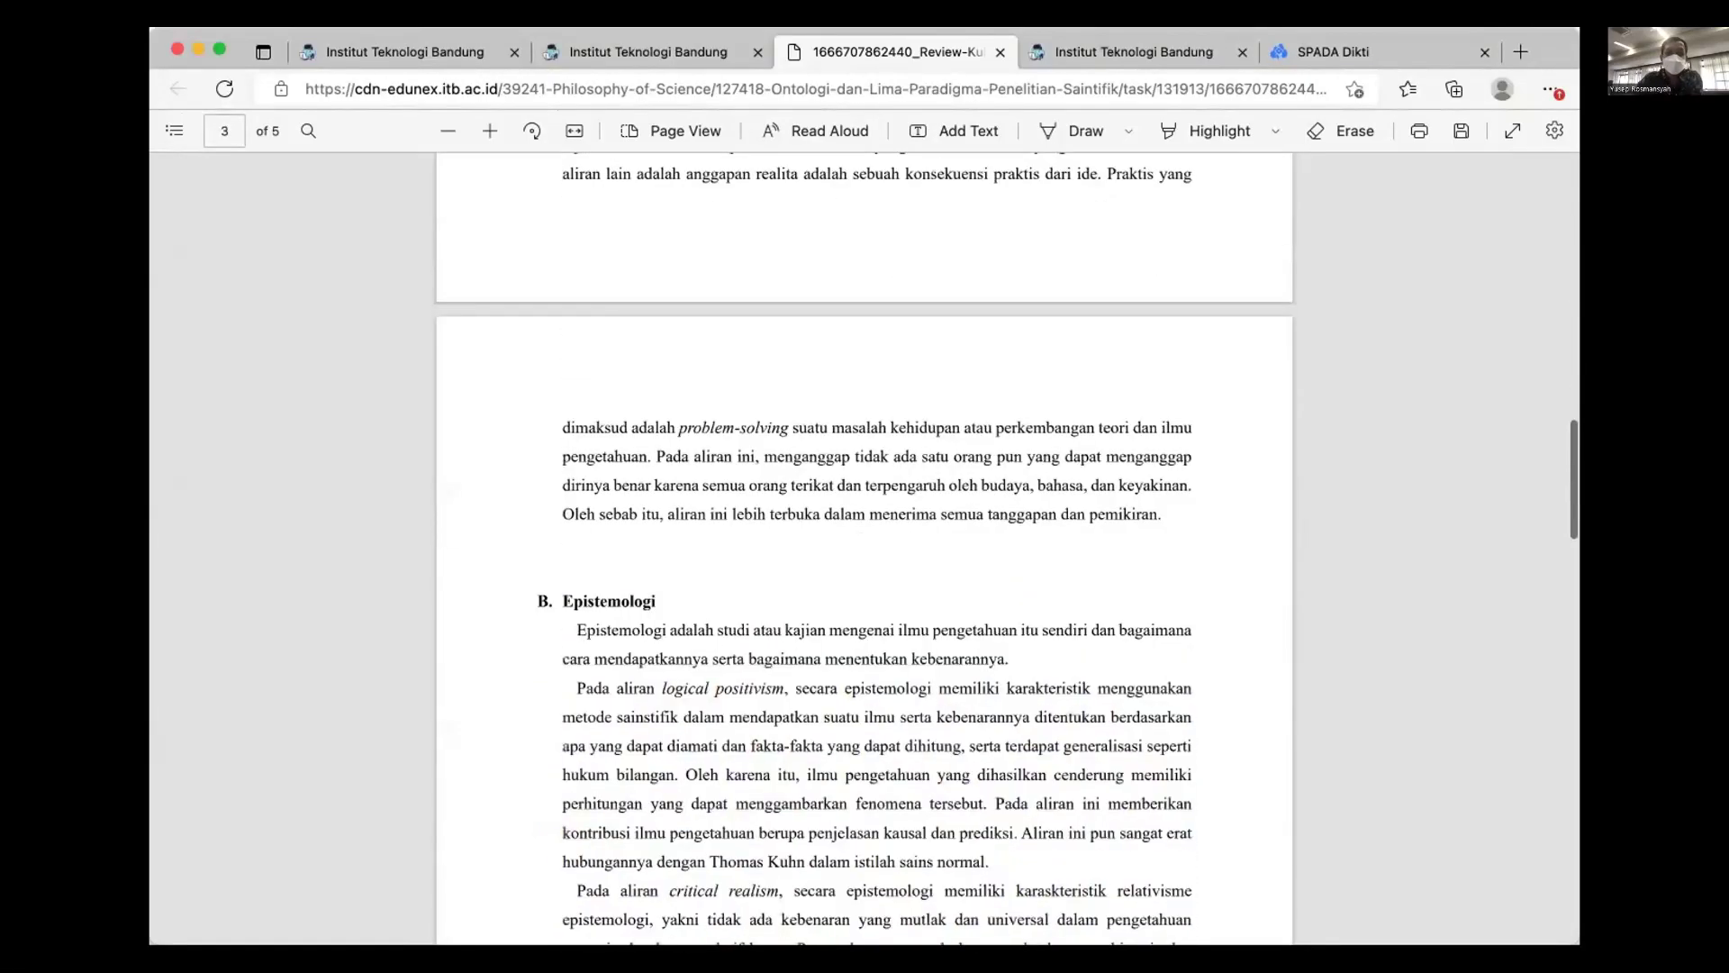
Return to the assignment results page and review the submission summary and first student's details
click(639, 51)
scroll(706, 463, up, 5)
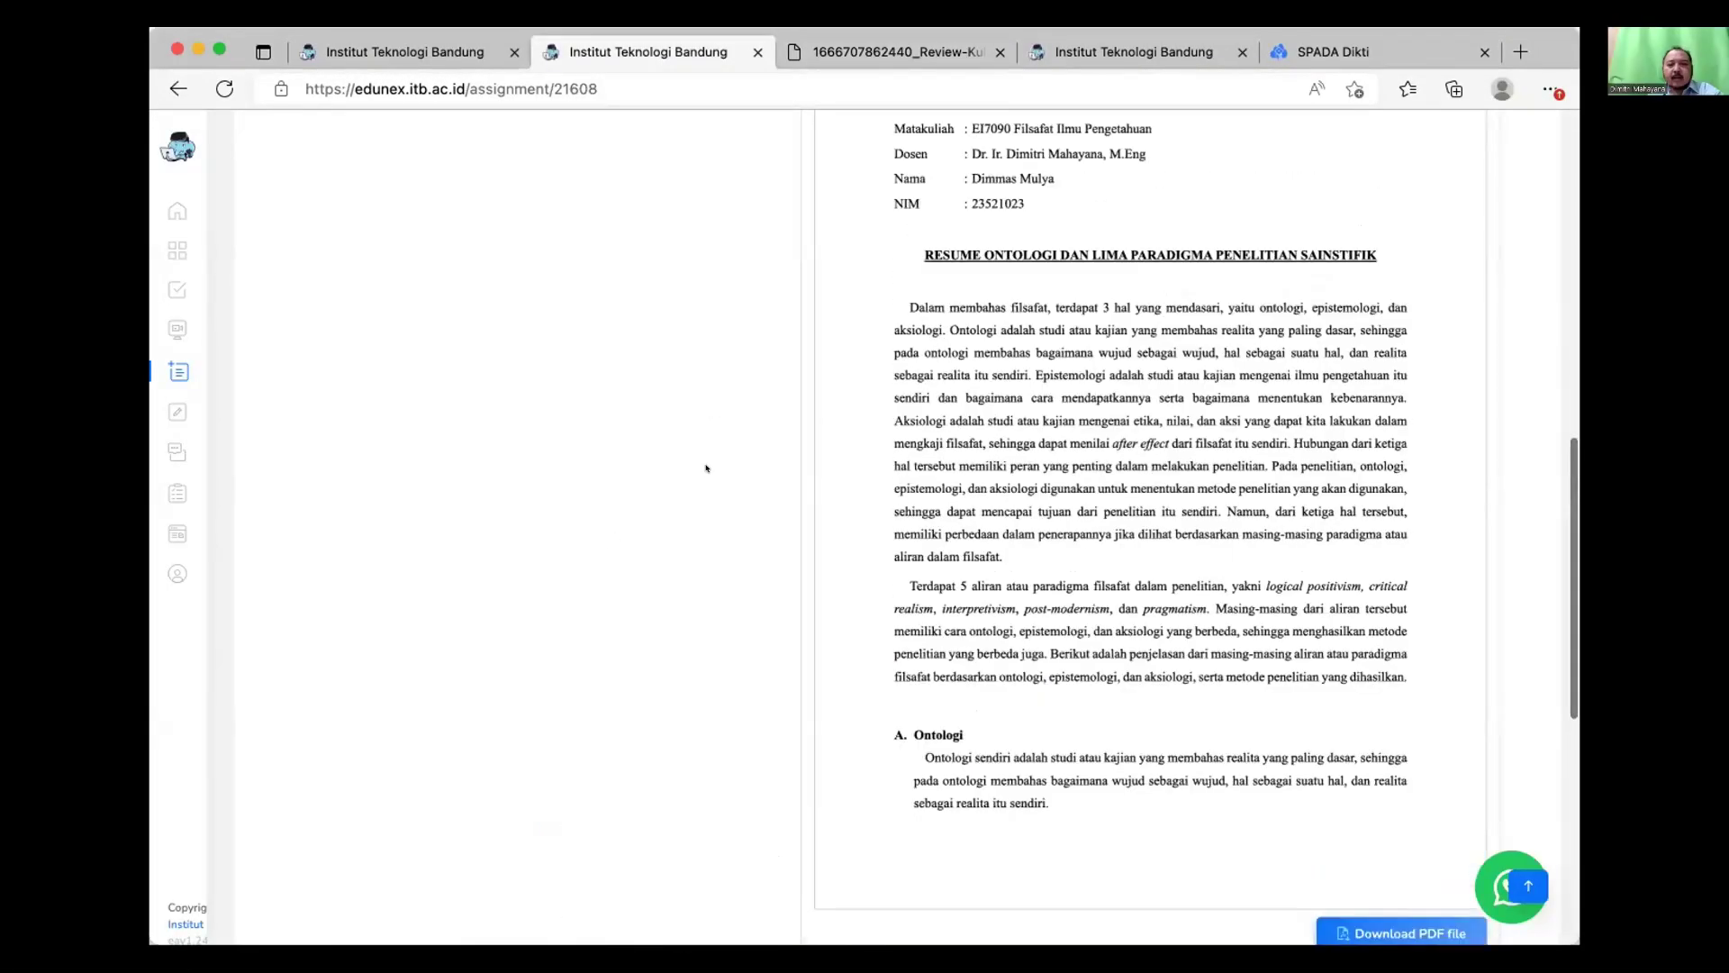
scroll(706, 467, up, 2)
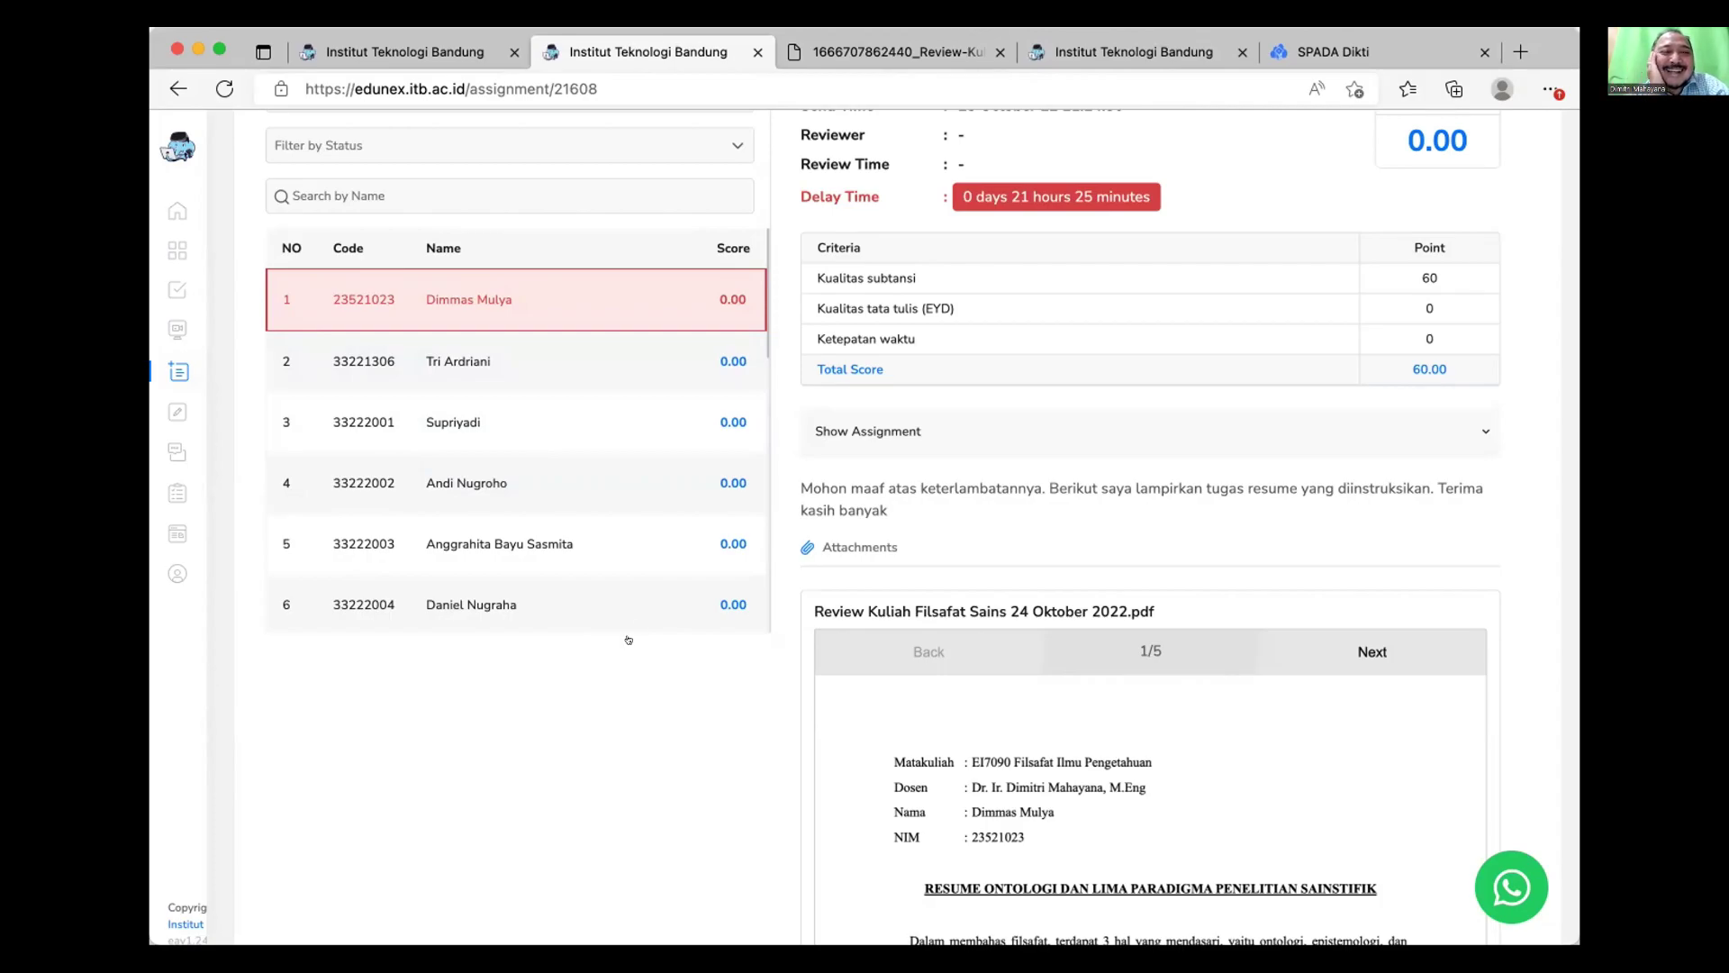
scroll(576, 423, up, 5)
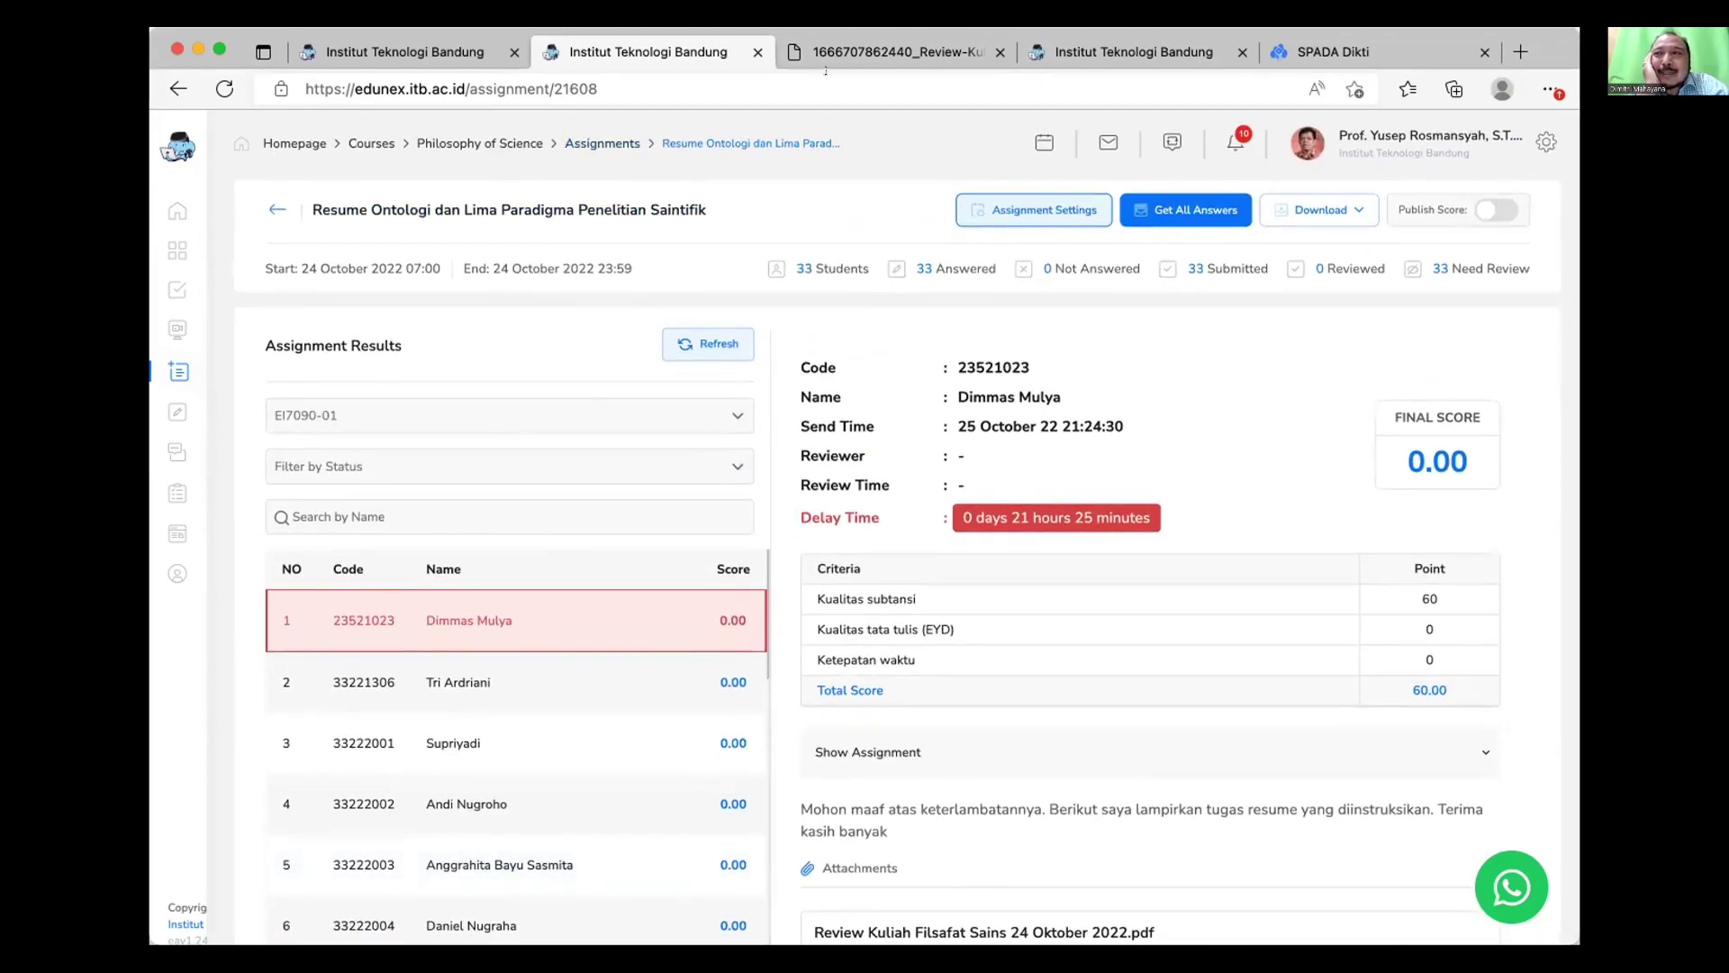
Switch to the separate Philosophy of Science course page, open Module 11 (Kuliah 11) and reload it
click(844, 52)
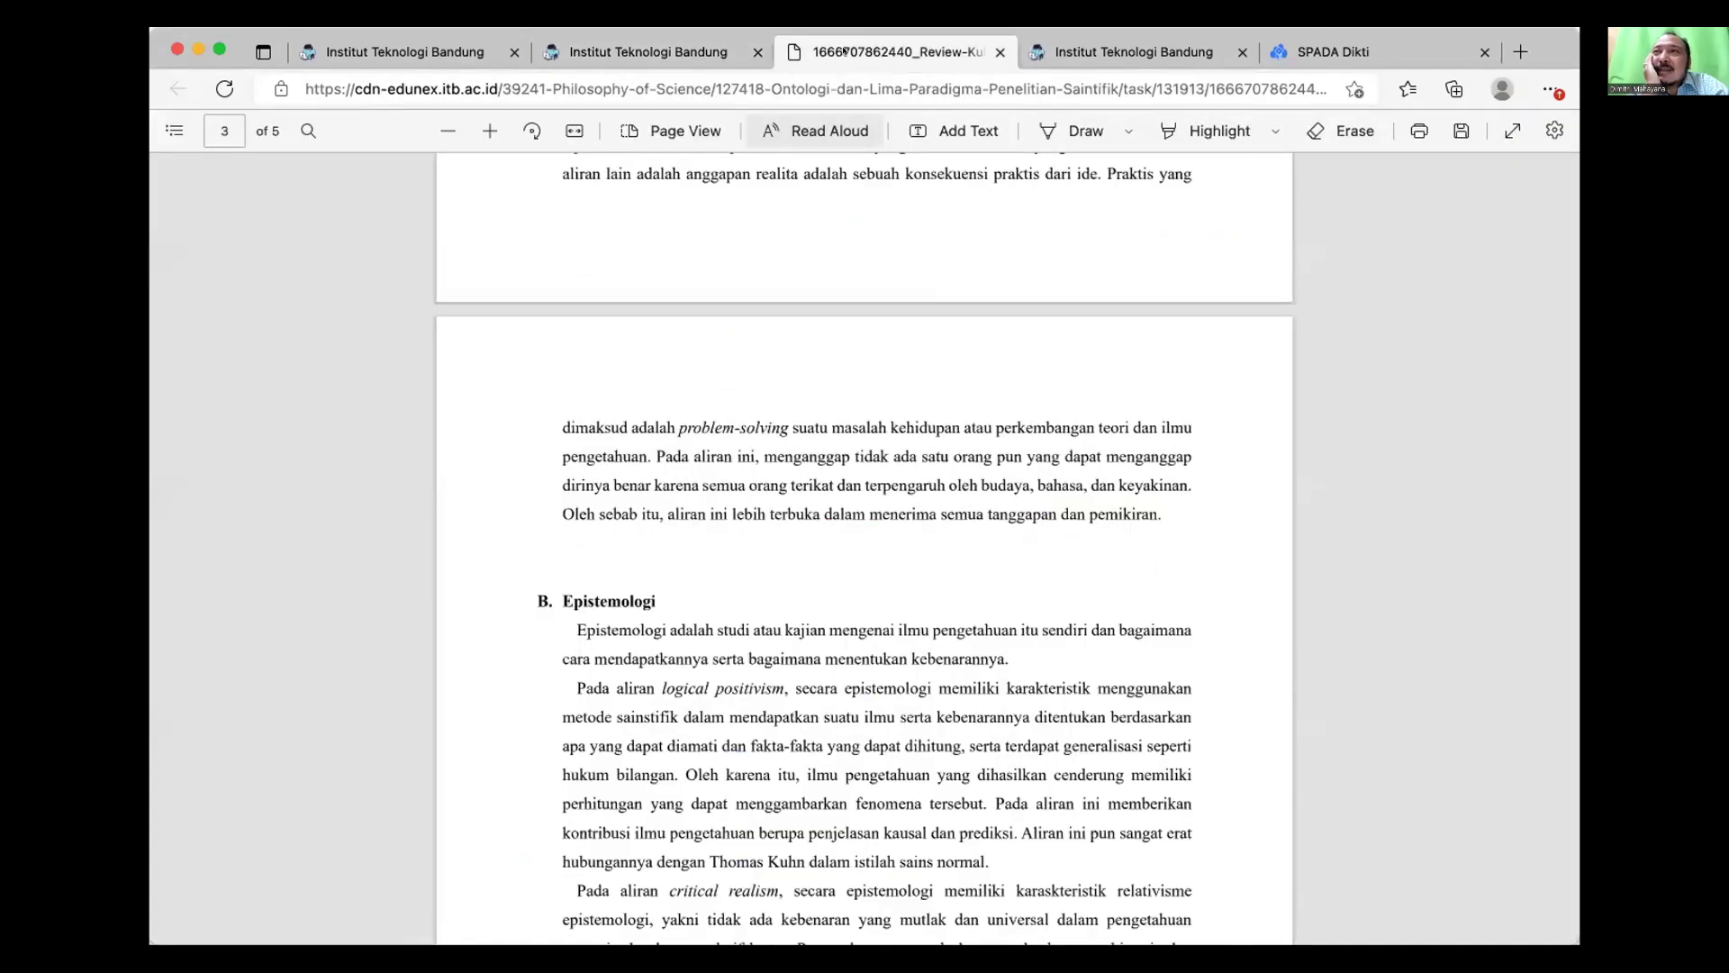
click(1078, 39)
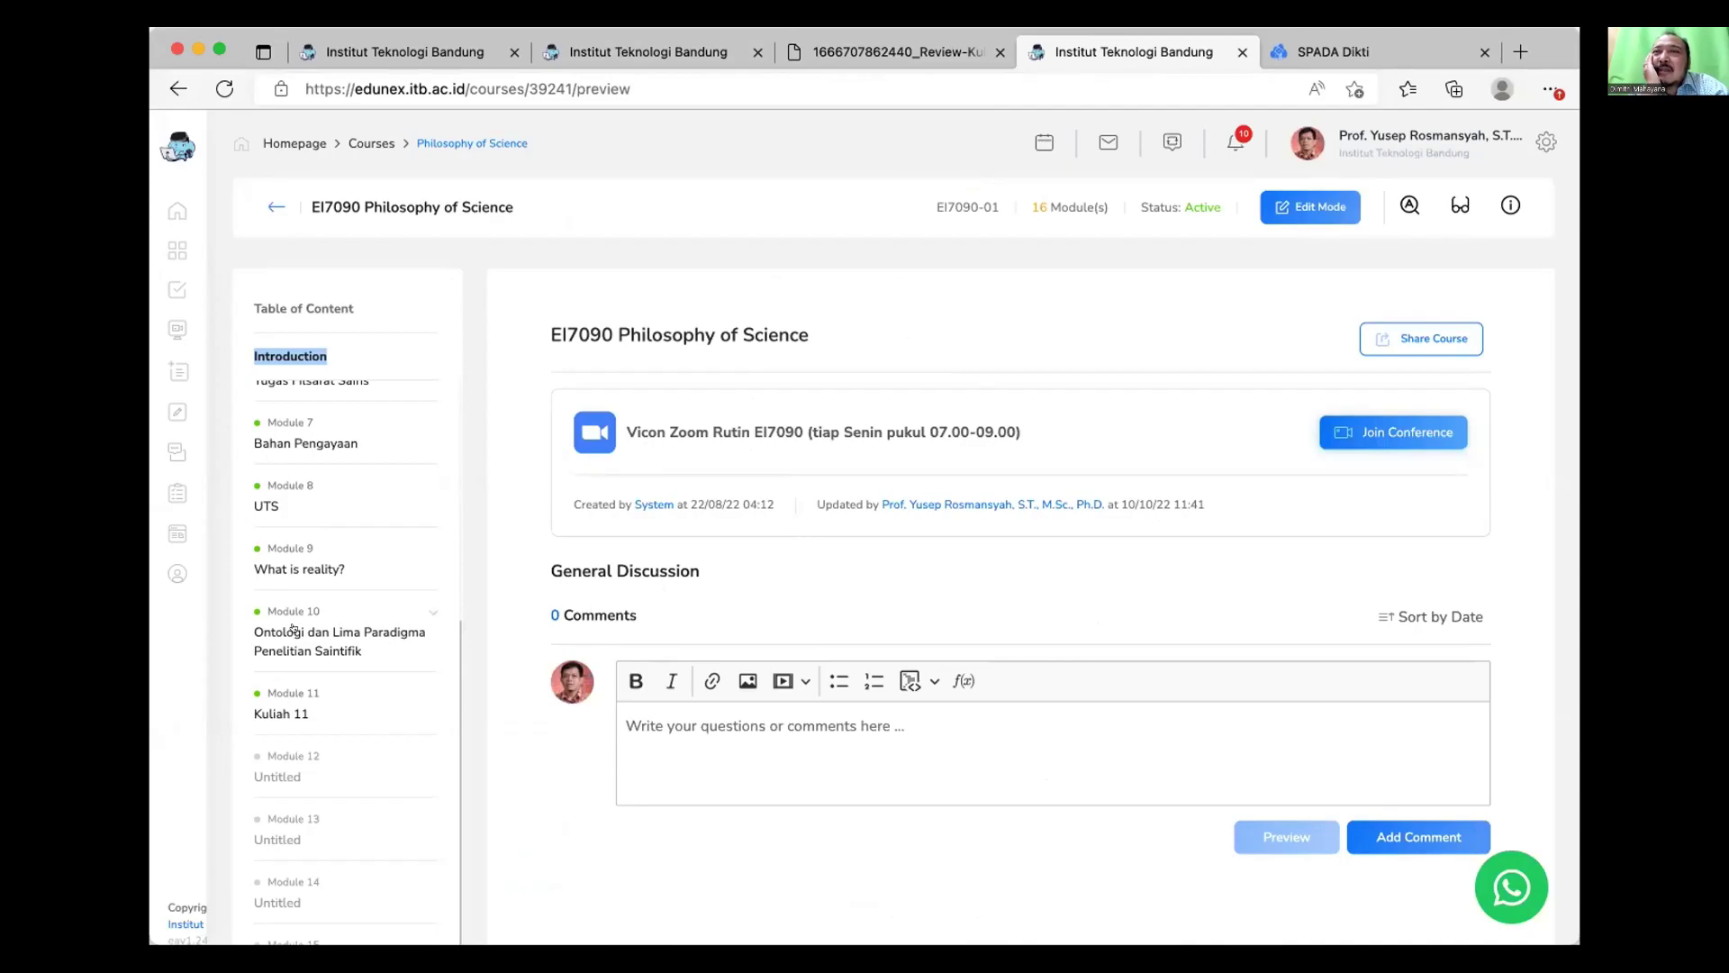
click(281, 713)
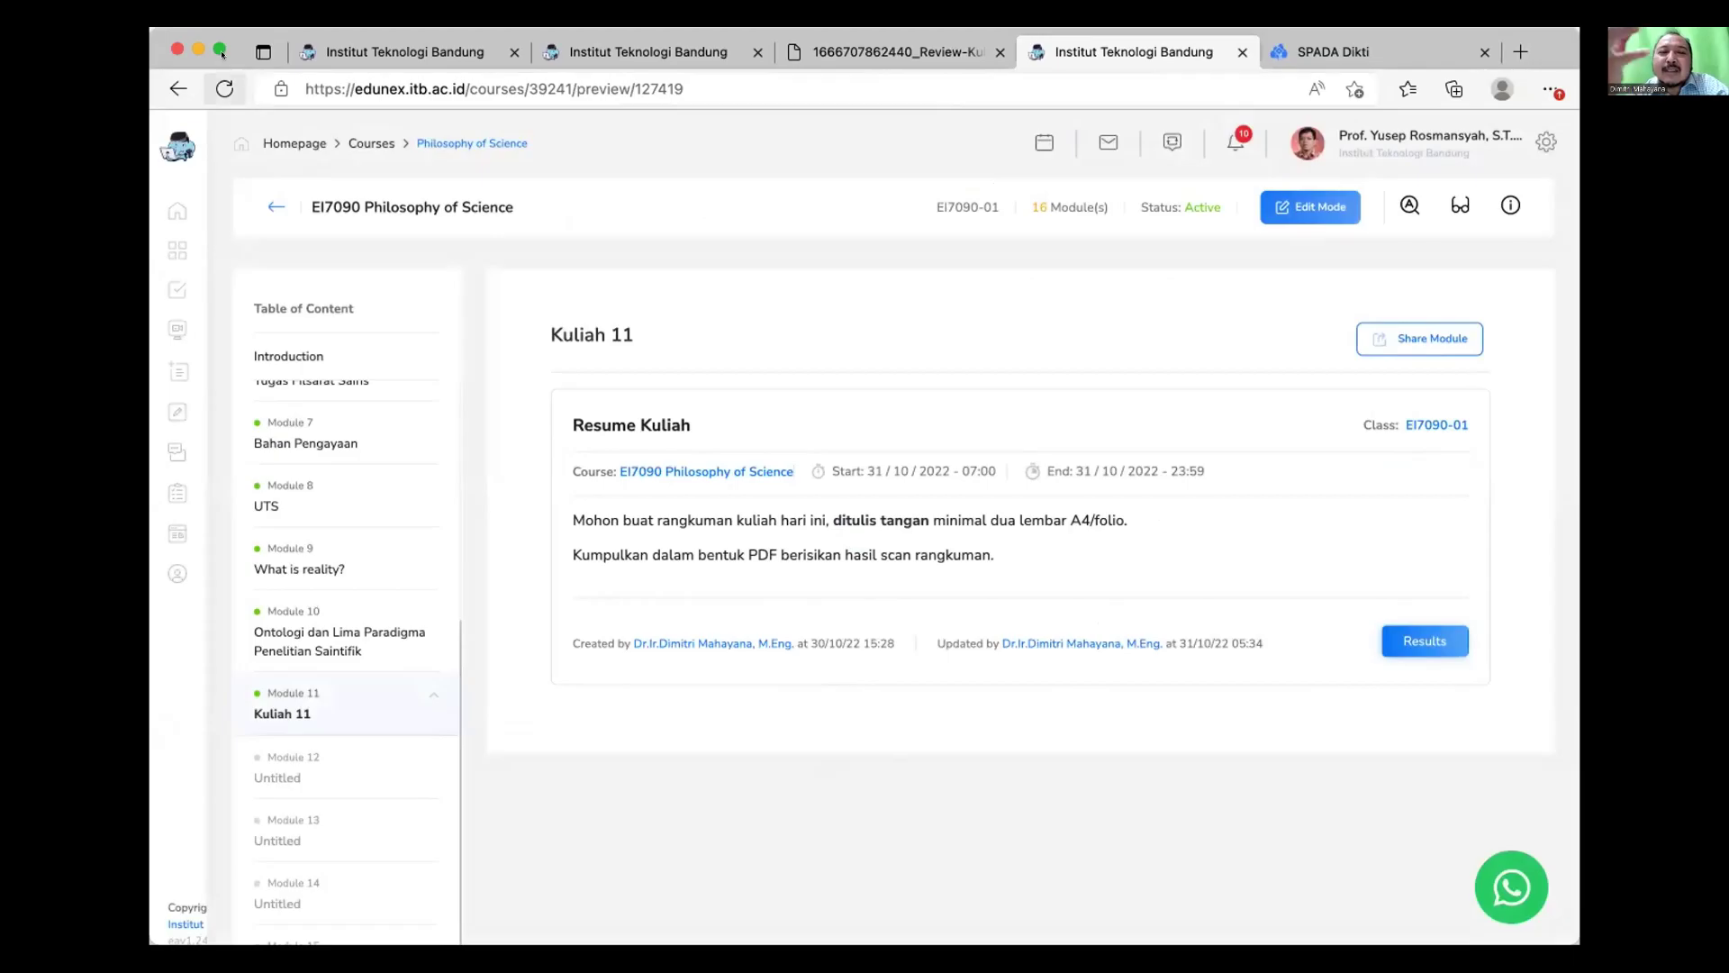
key(super+r)
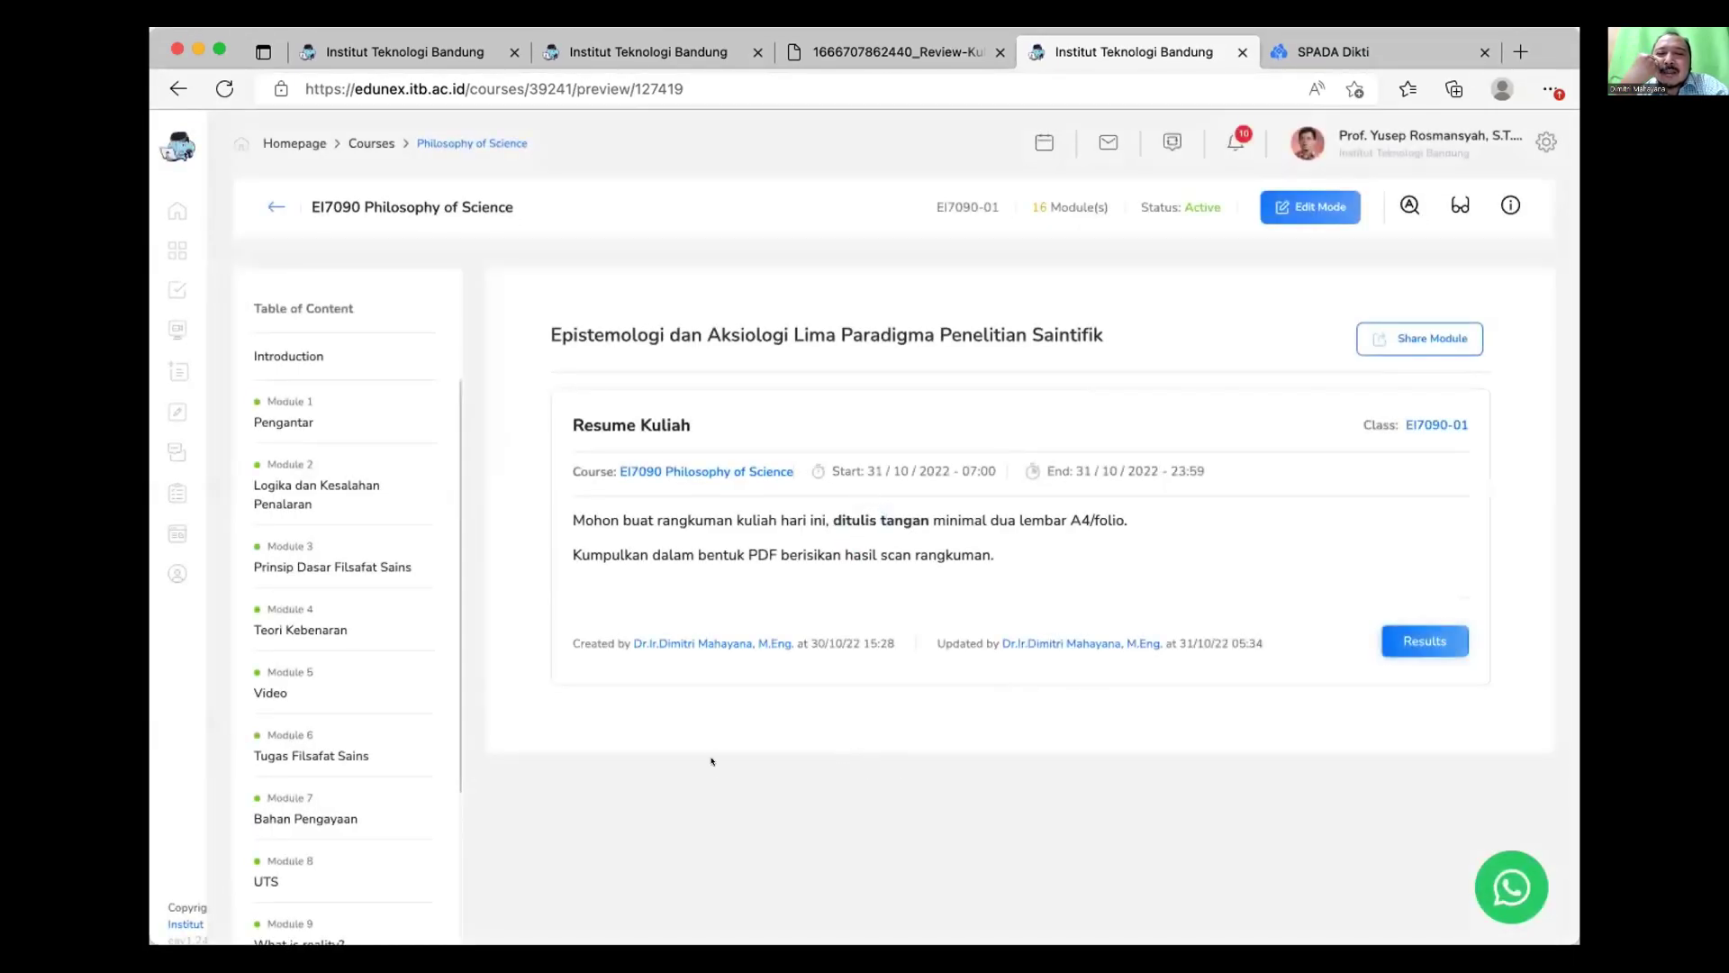
Open the results of the Resume Kuliah assignment and look through the students' answer statuses
click(1425, 640)
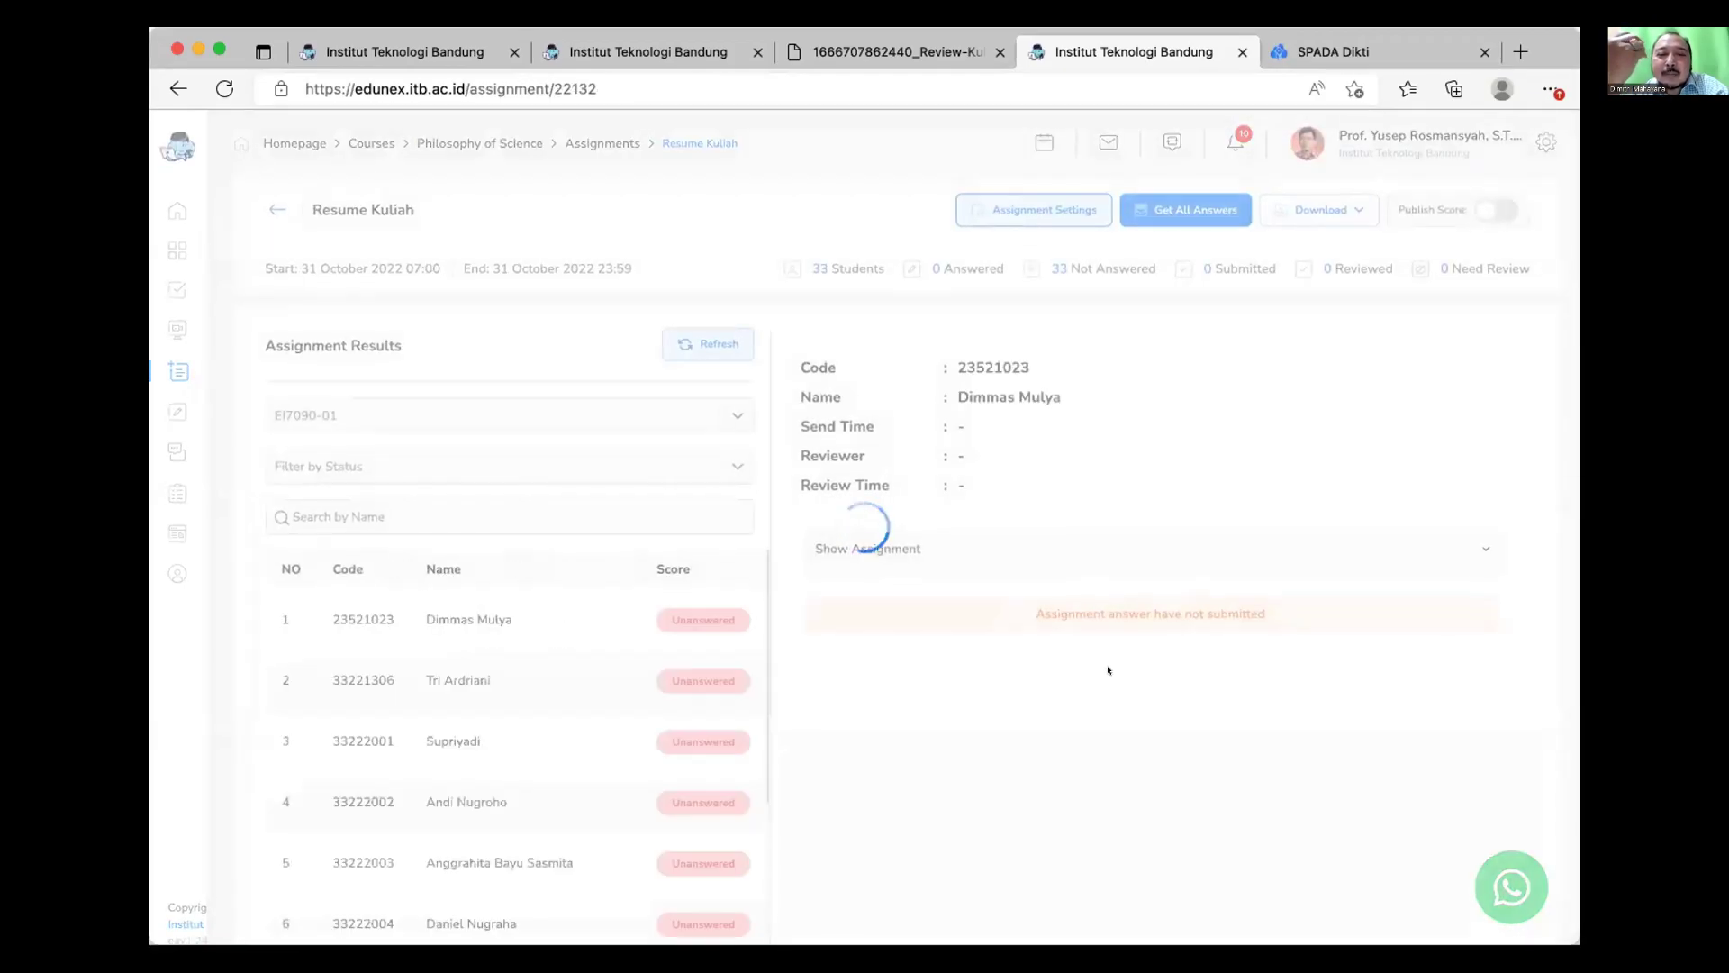
scroll(545, 790, down, 3)
scroll(545, 790, down, 10)
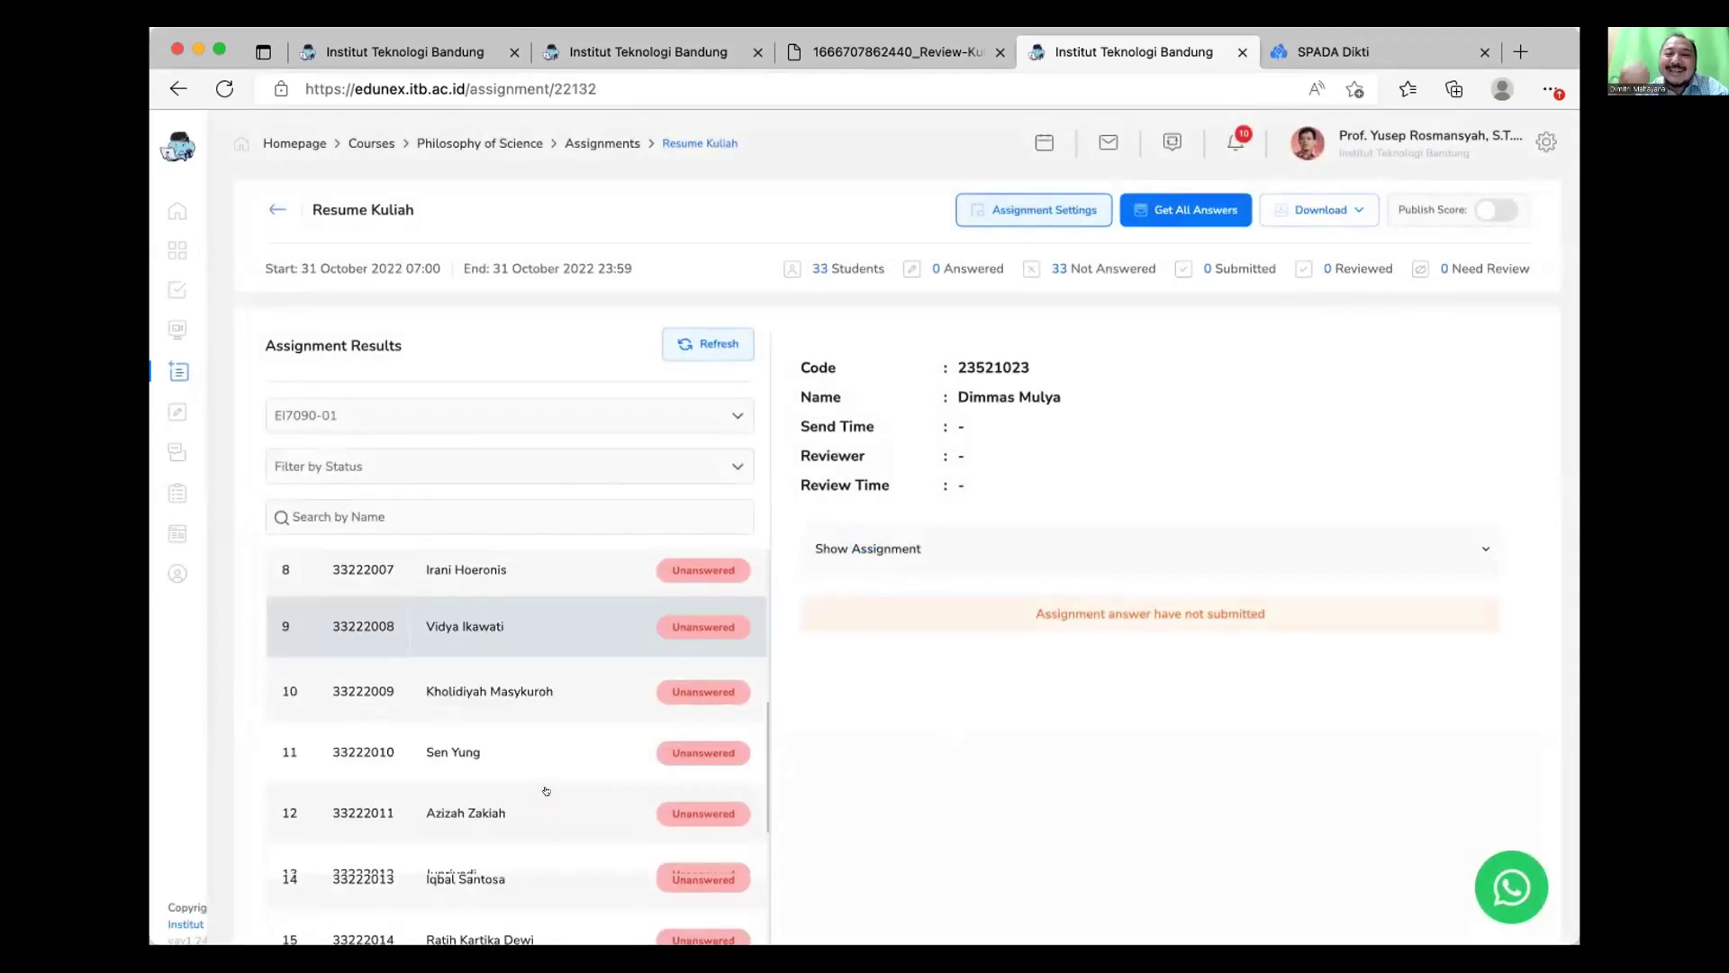
scroll(545, 790, up, 15)
scroll(546, 791, down, 1)
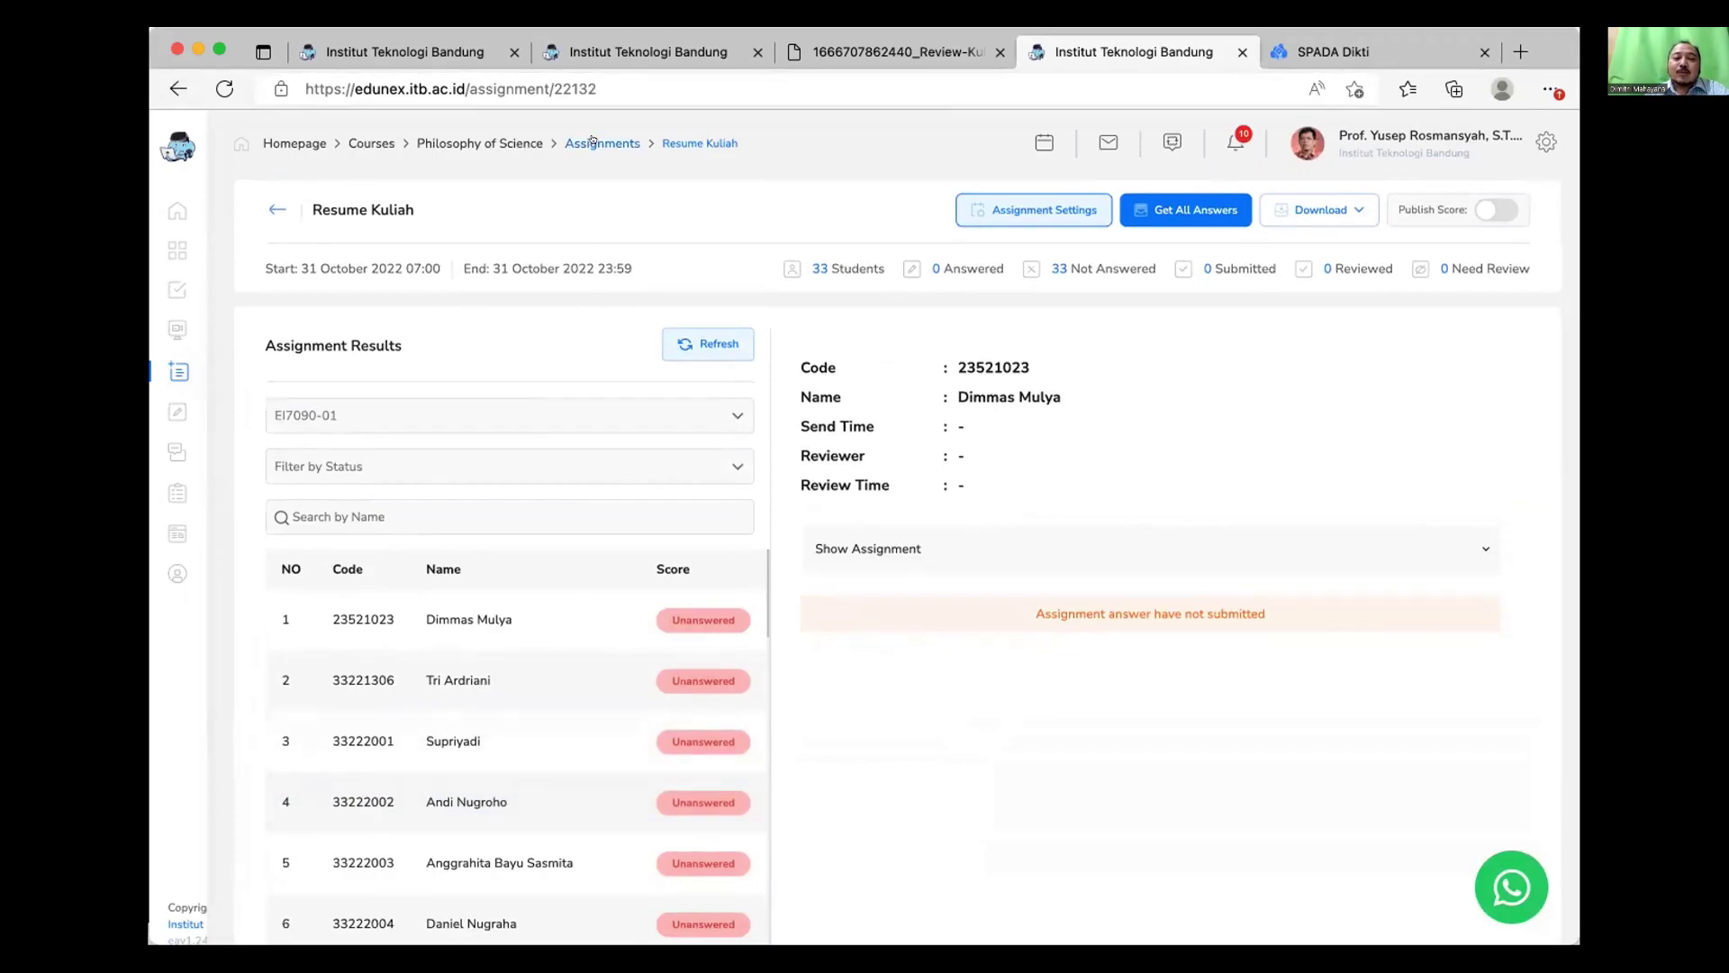
Go back to the course contents and open the results of Module 10's ontology resume assignment
click(178, 88)
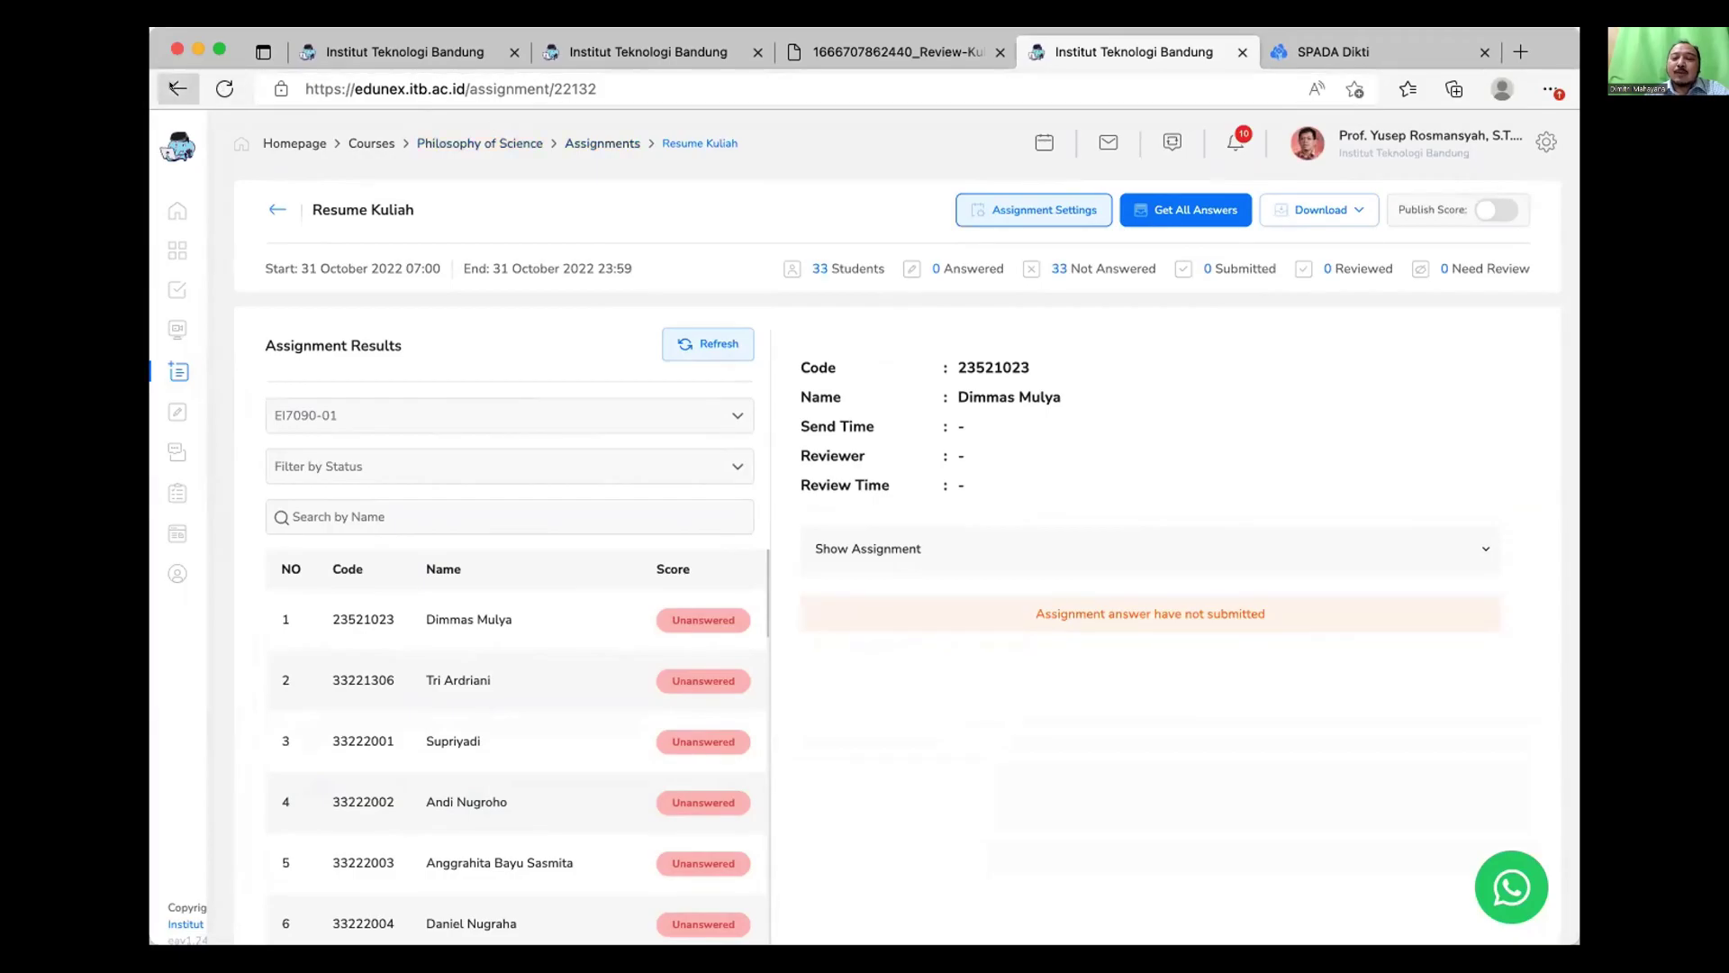
scroll(364, 759, down, 2)
scroll(373, 747, down, 3)
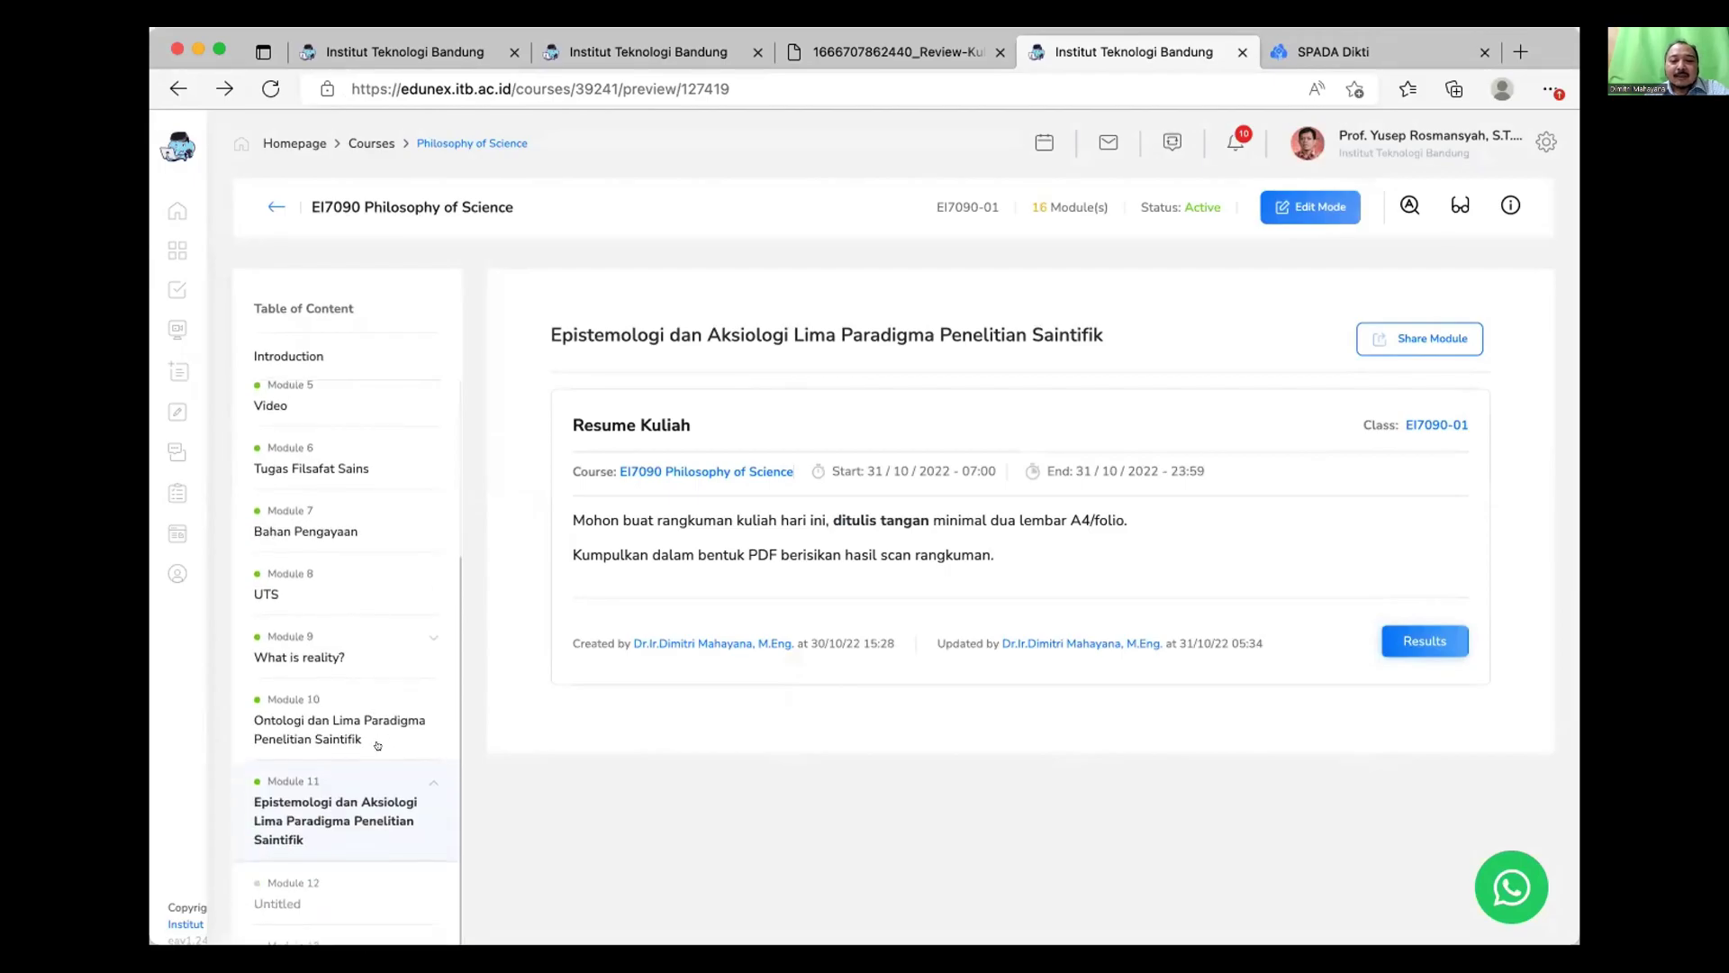
click(296, 711)
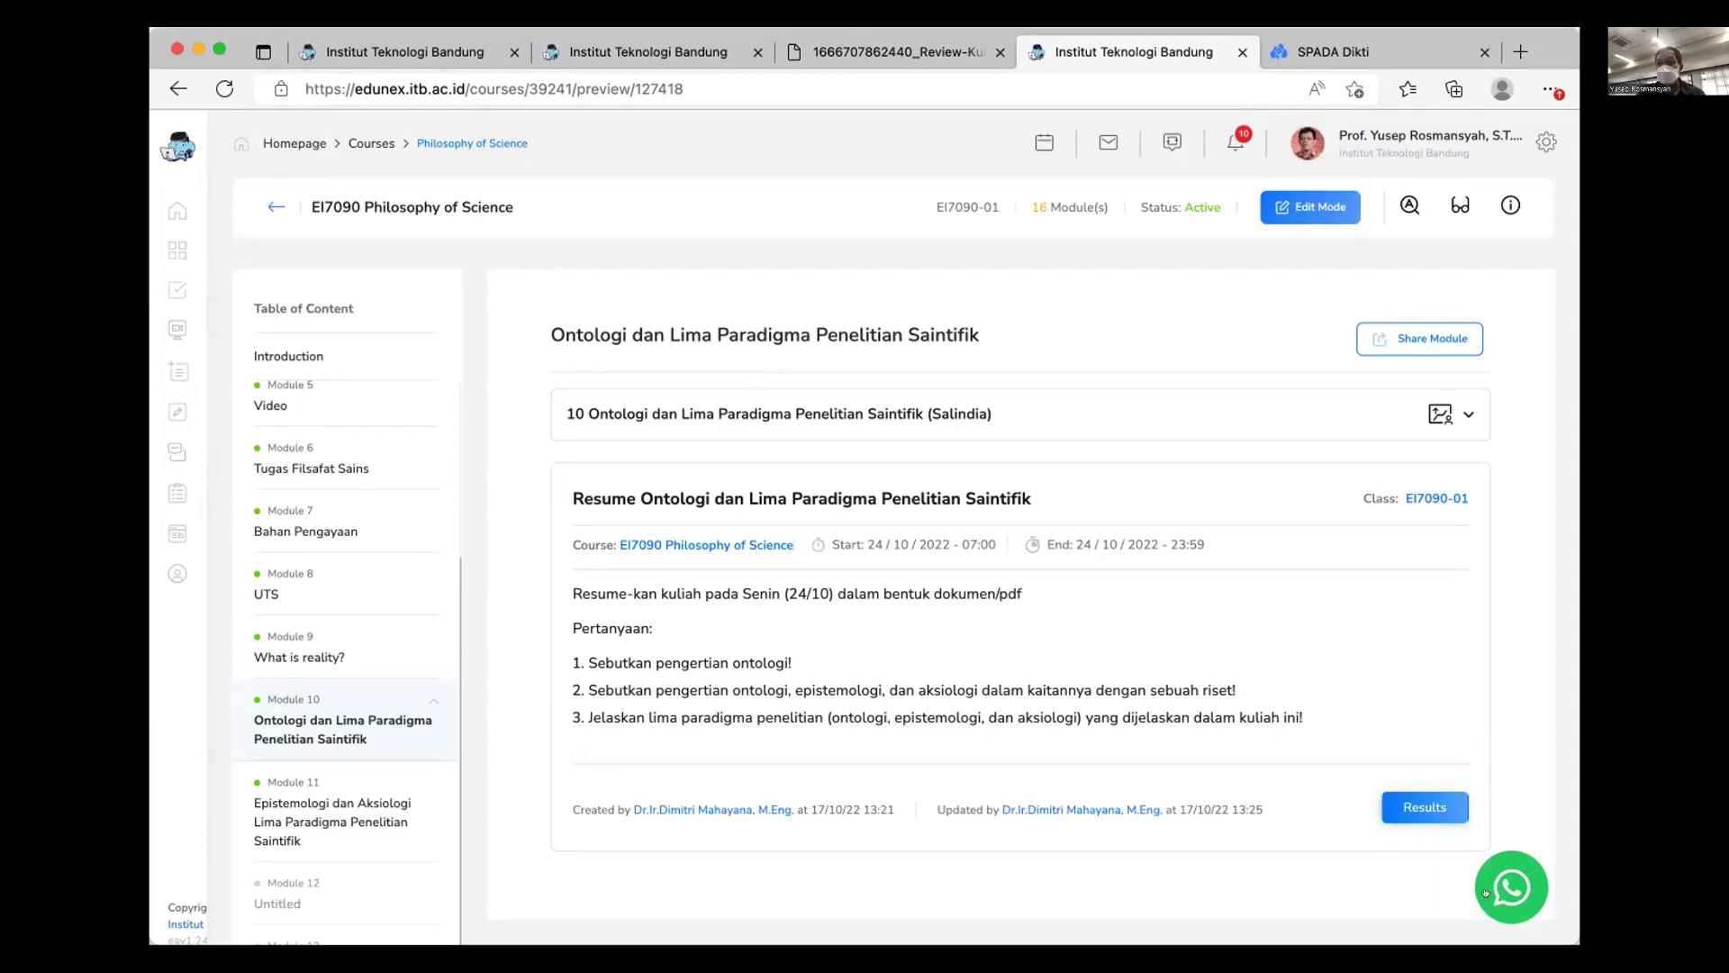
click(1412, 808)
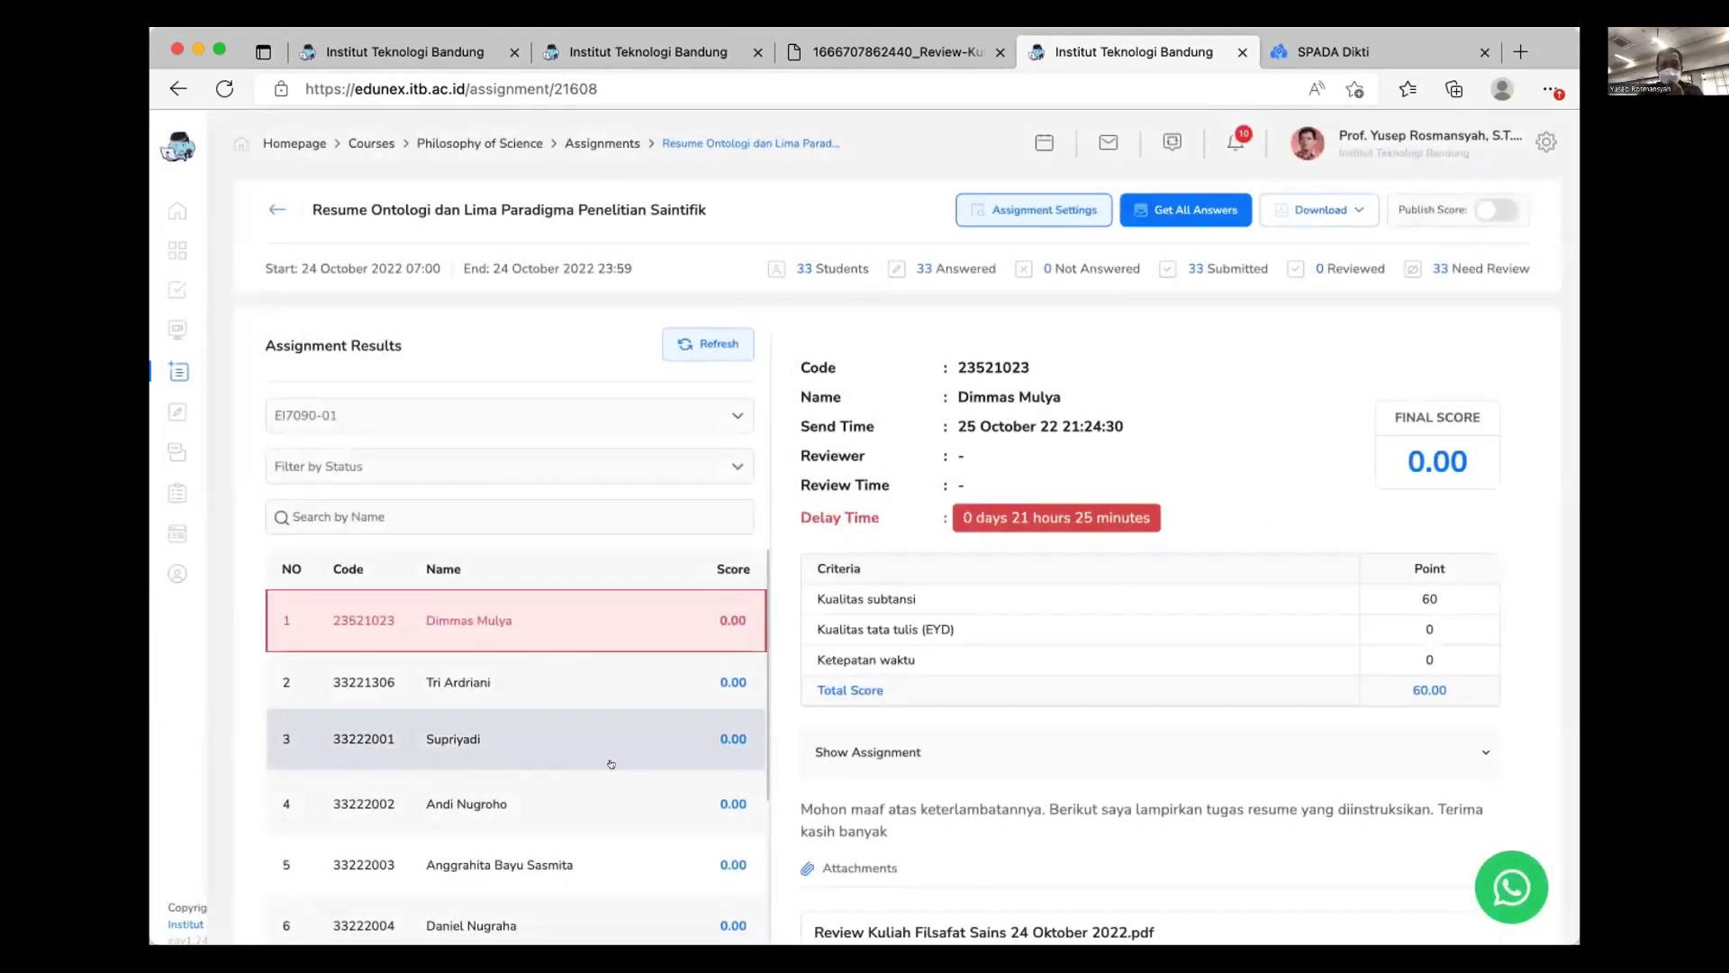
Look through the student list and the first student's submission in the ontology assignment results
scroll(644, 721, down, 3)
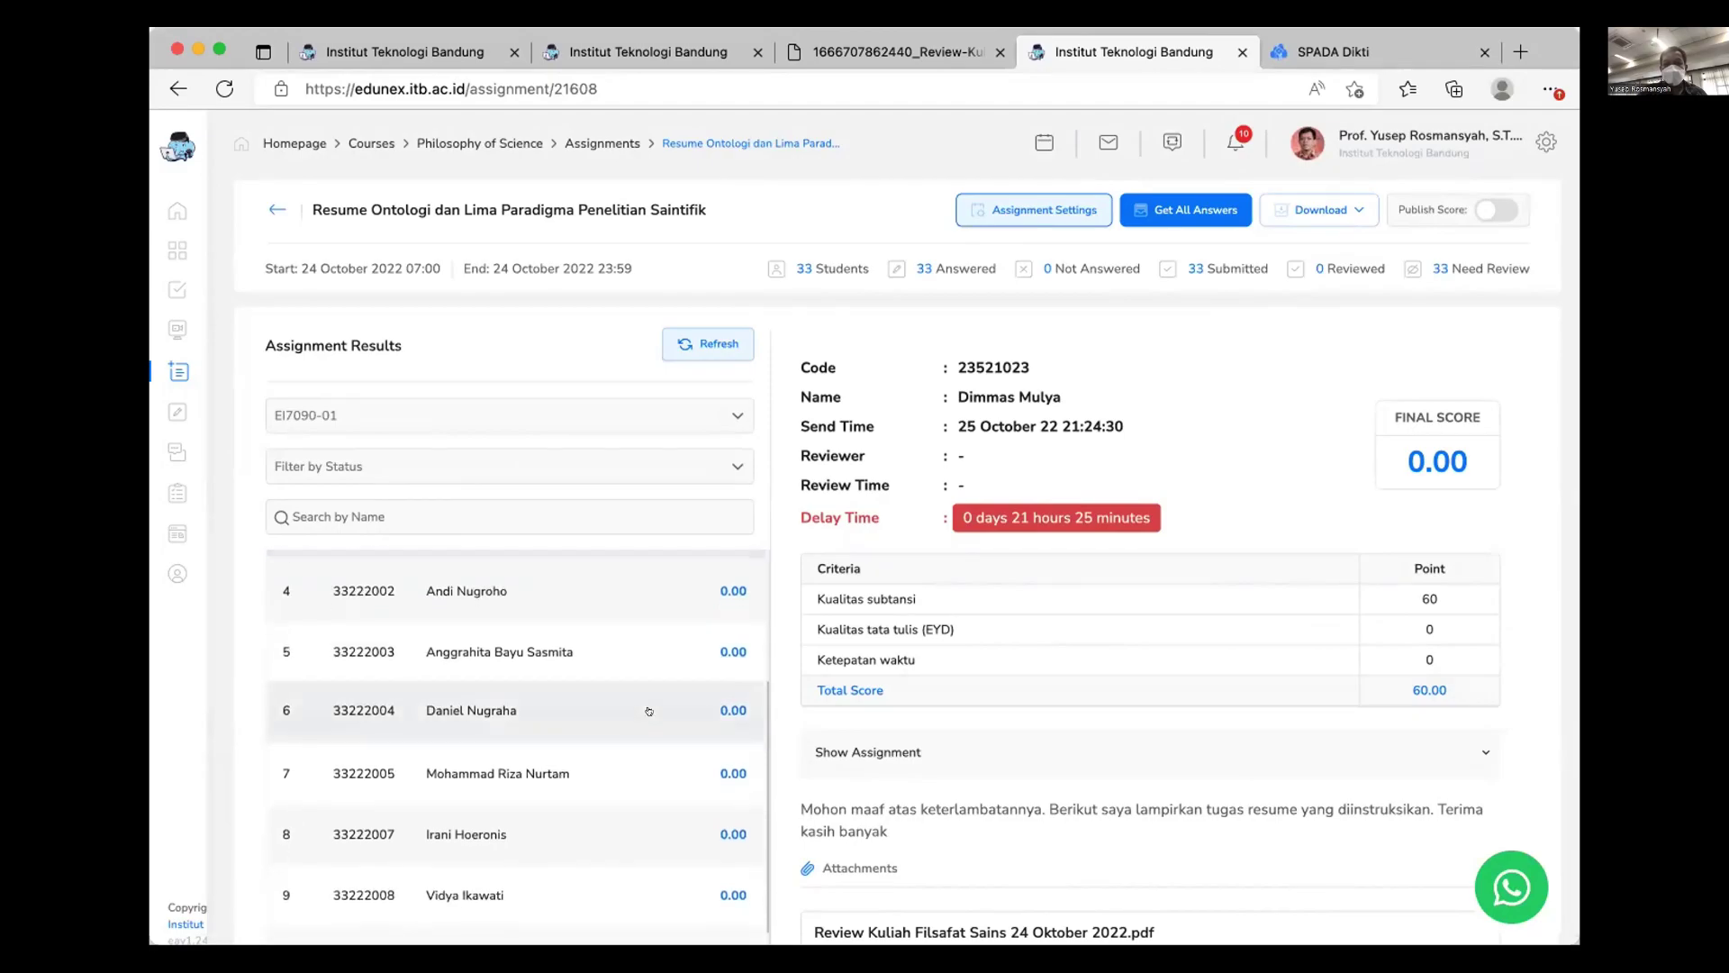
scroll(648, 711, up, 3)
scroll(1074, 707, down, 5)
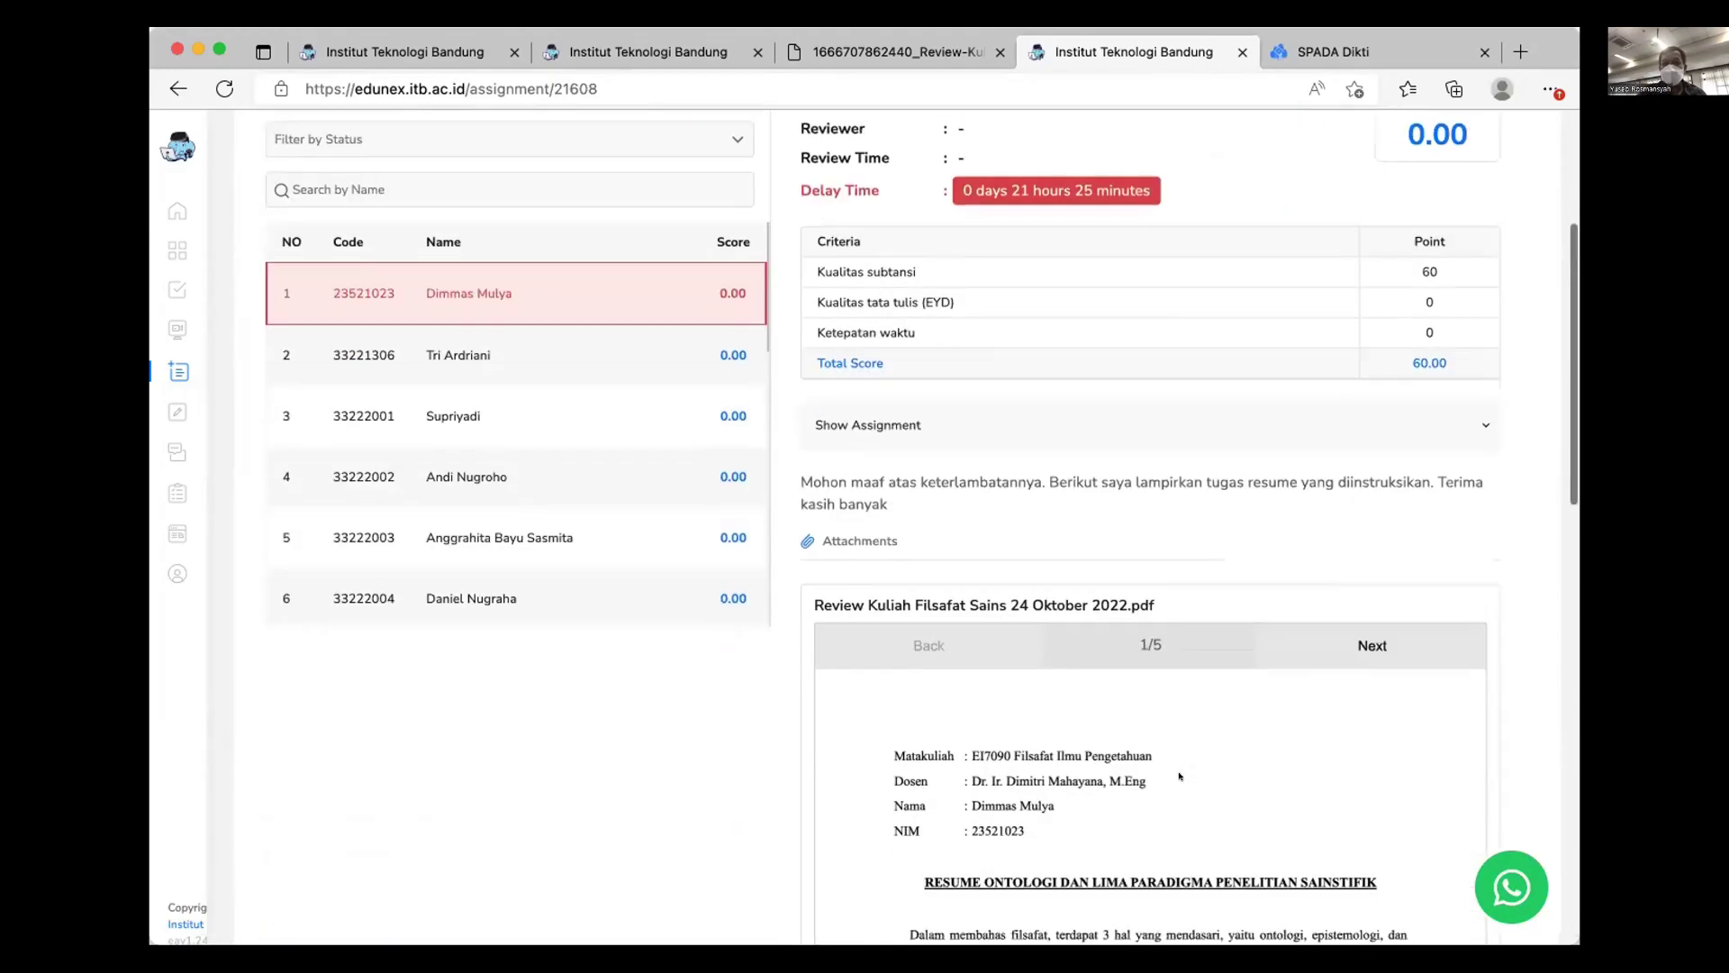
scroll(554, 667, up, 5)
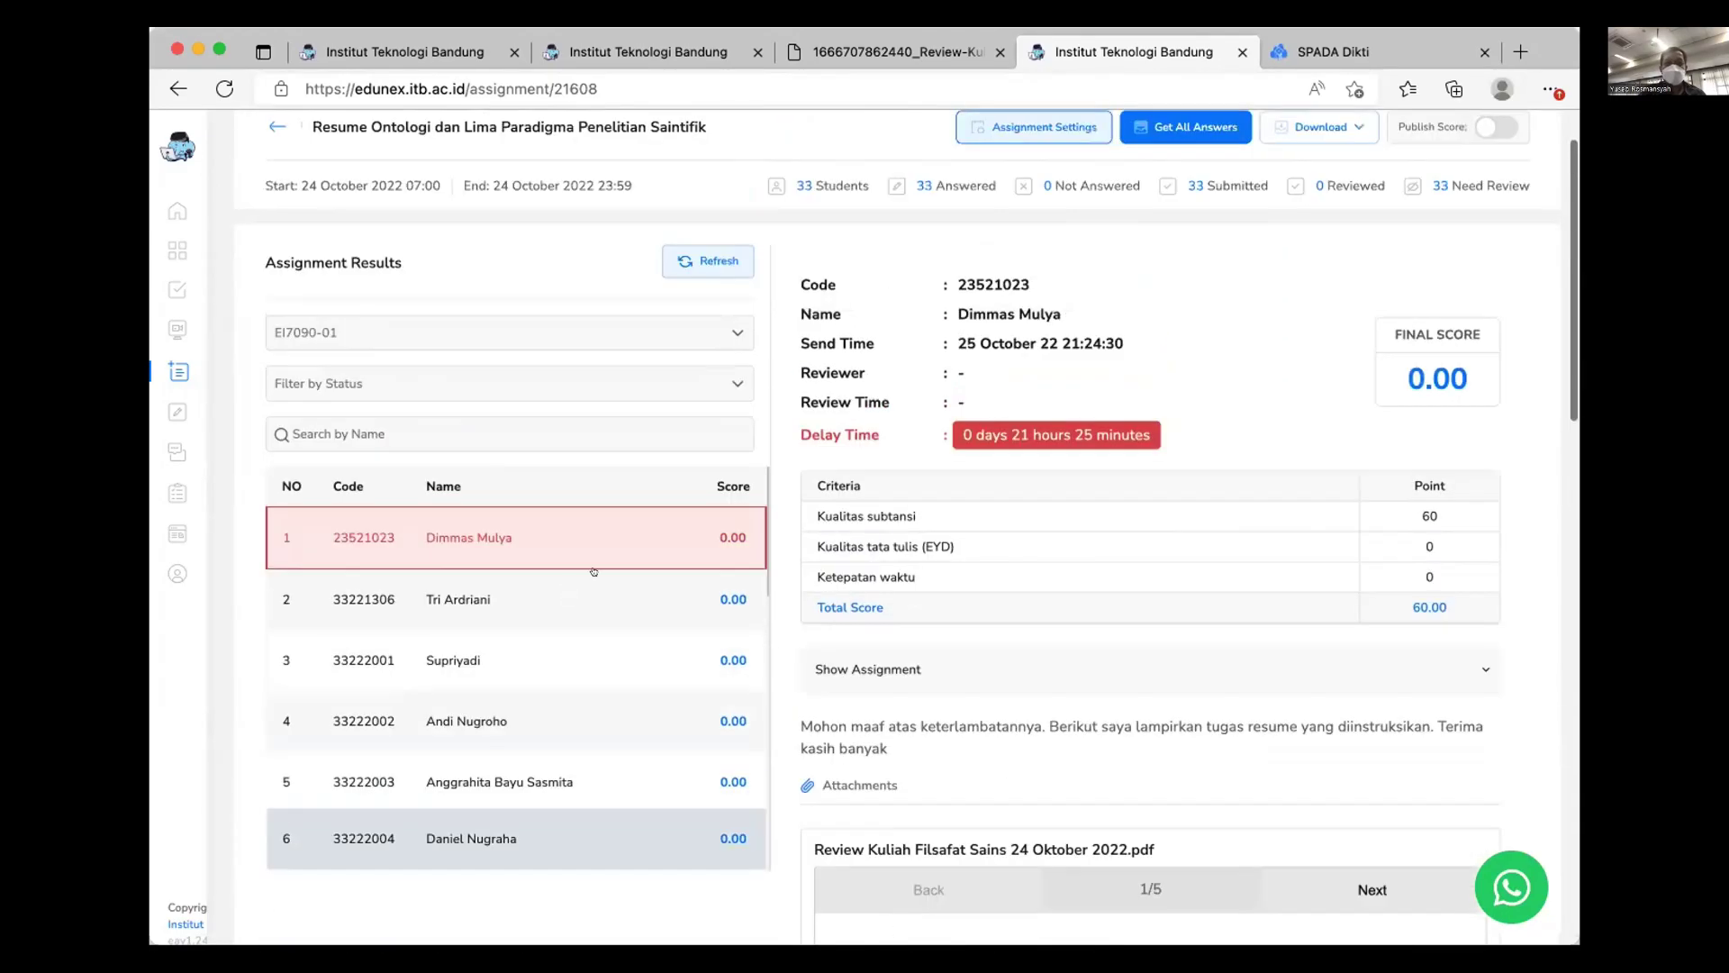
Open the second student's submission and examine its attached PDF resume
click(495, 610)
scroll(901, 504, down, 2)
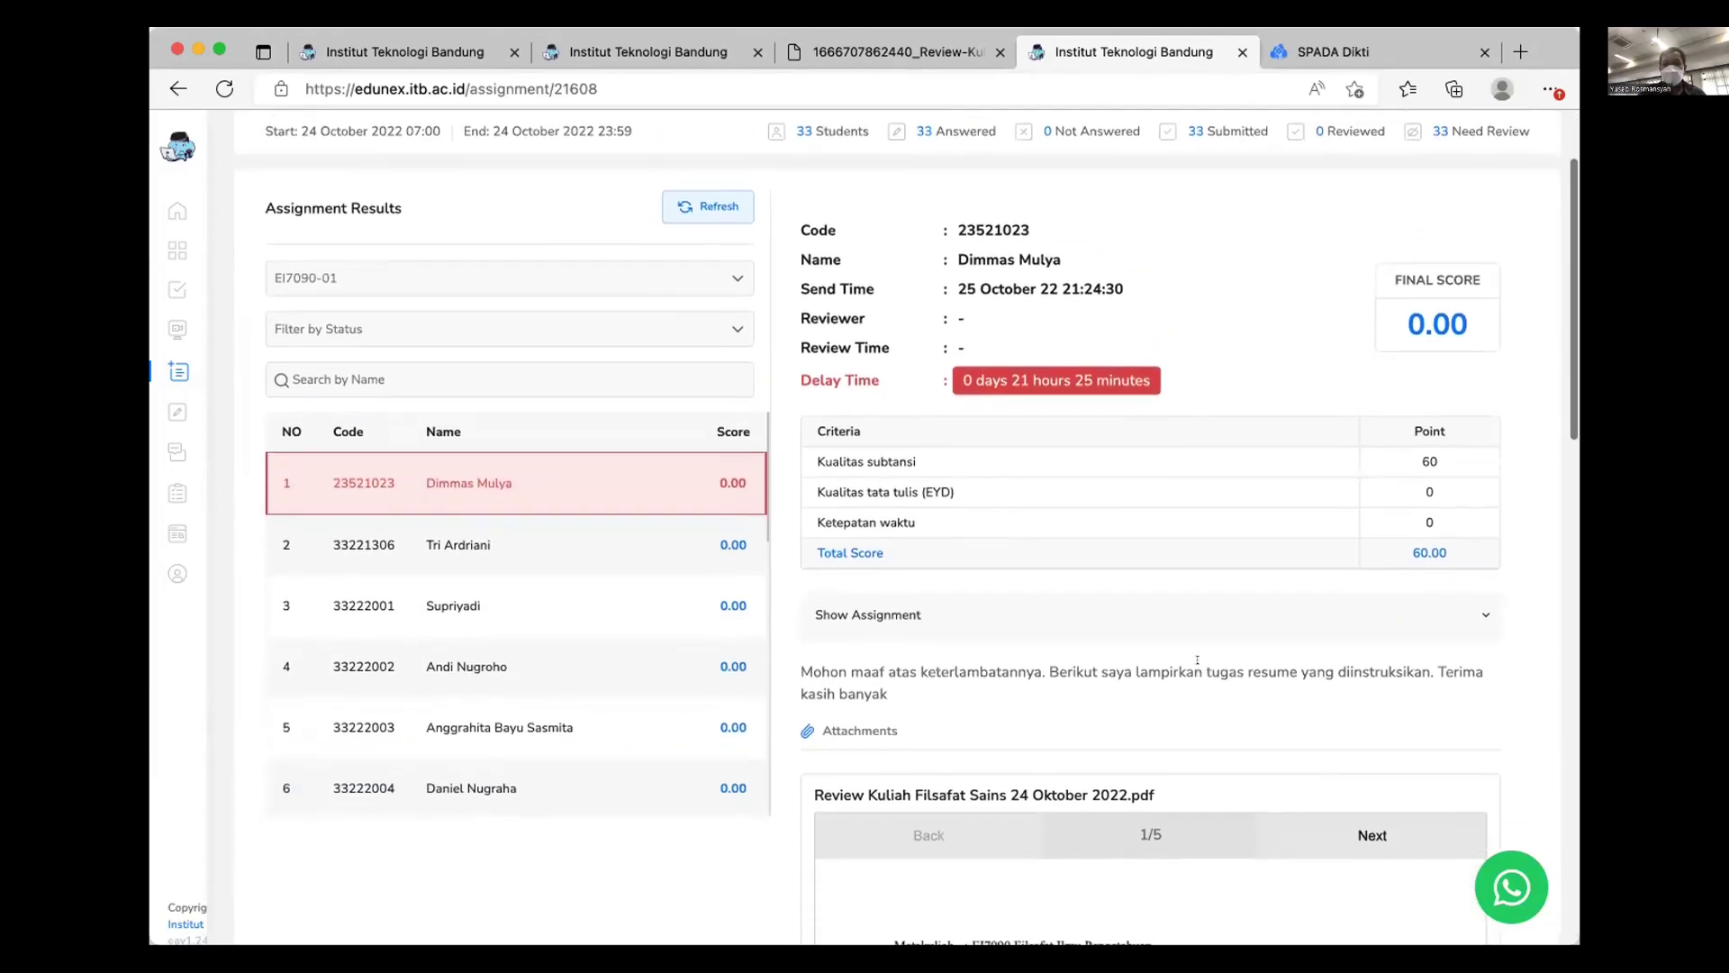
scroll(622, 403, down, 1)
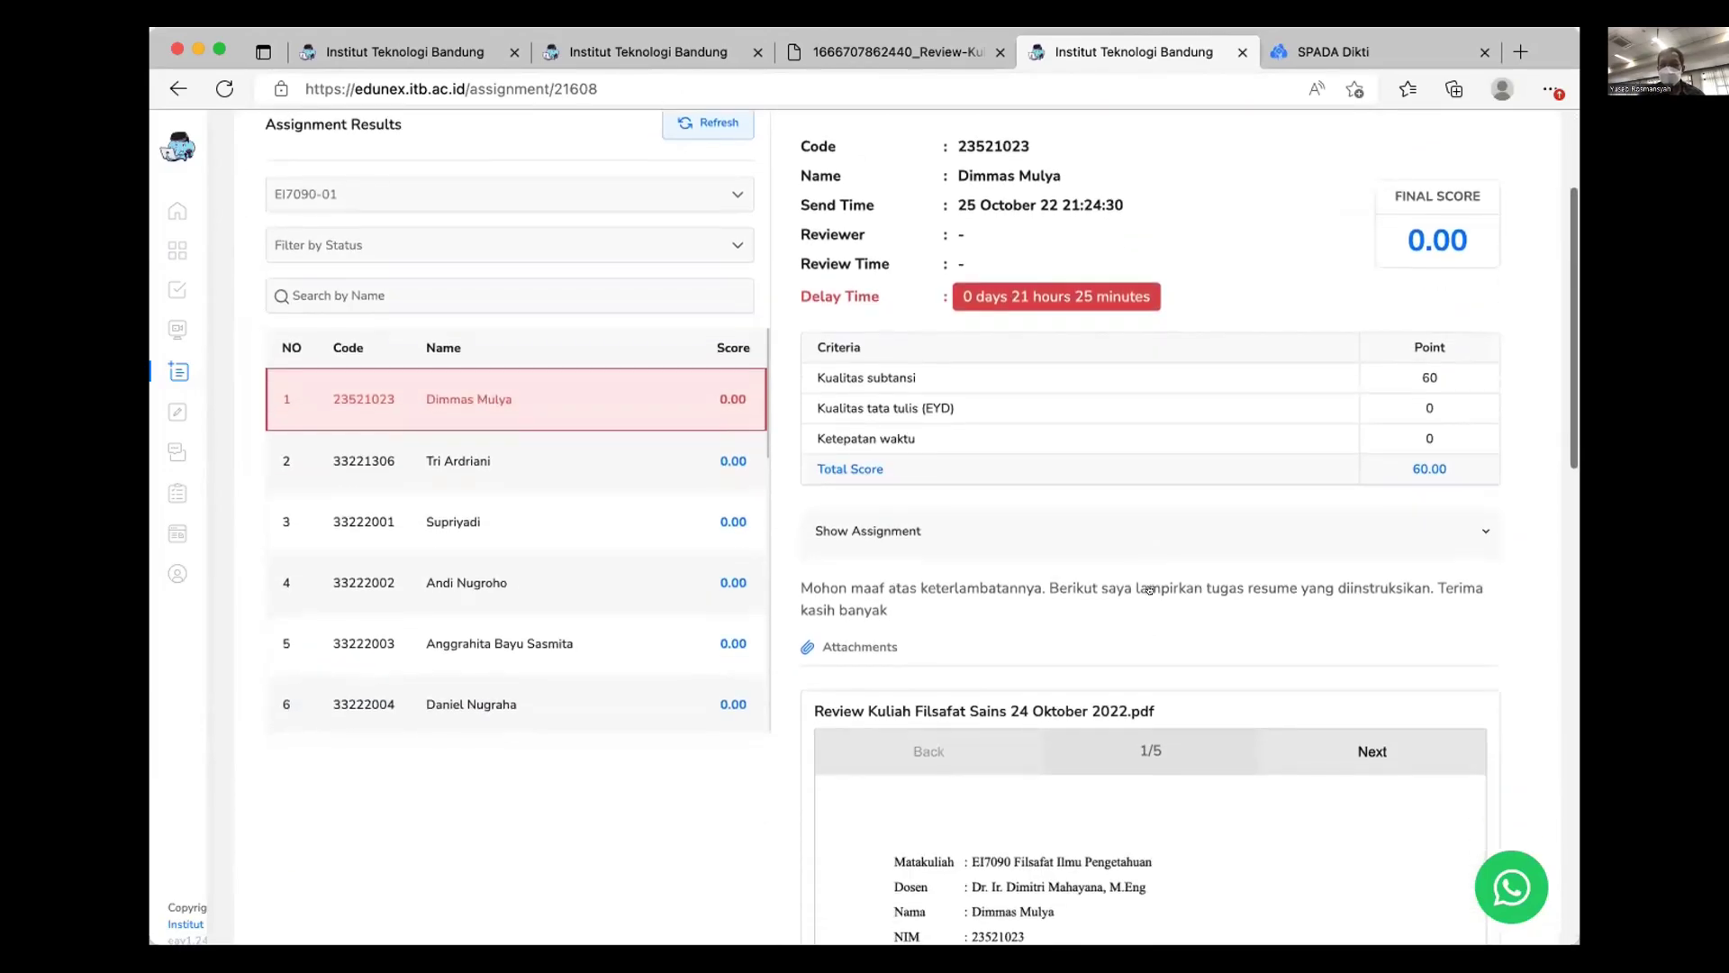
click(468, 461)
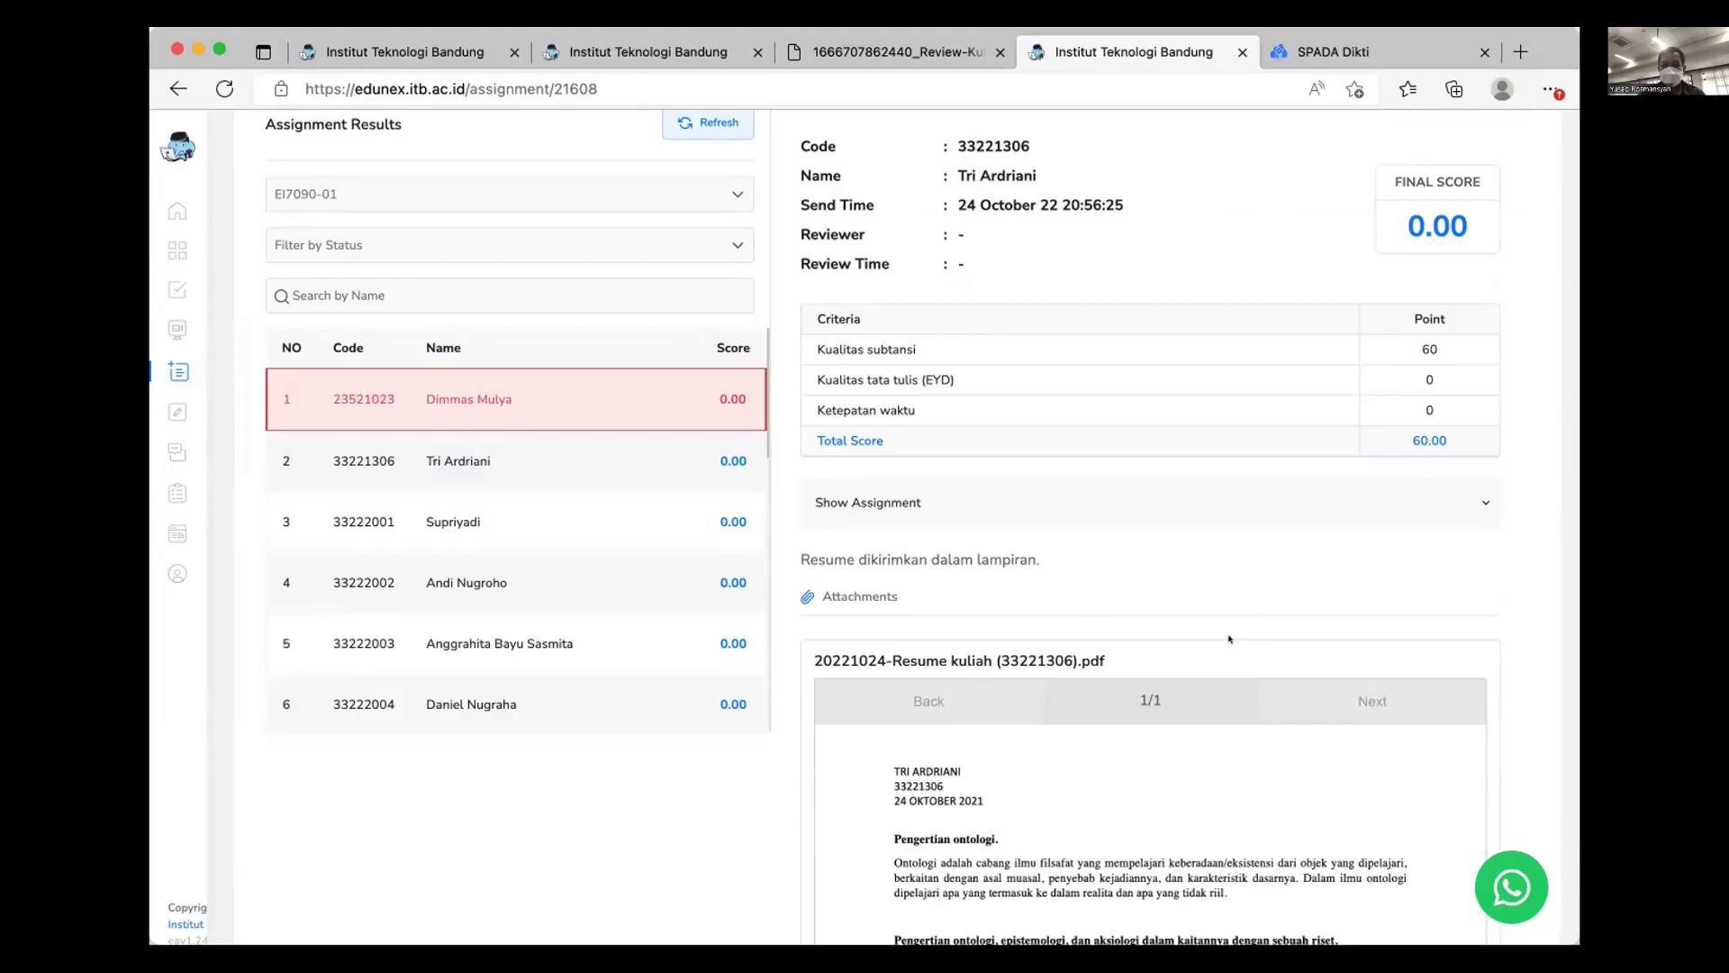
scroll(1194, 623, down, 1)
scroll(1193, 623, down, 2)
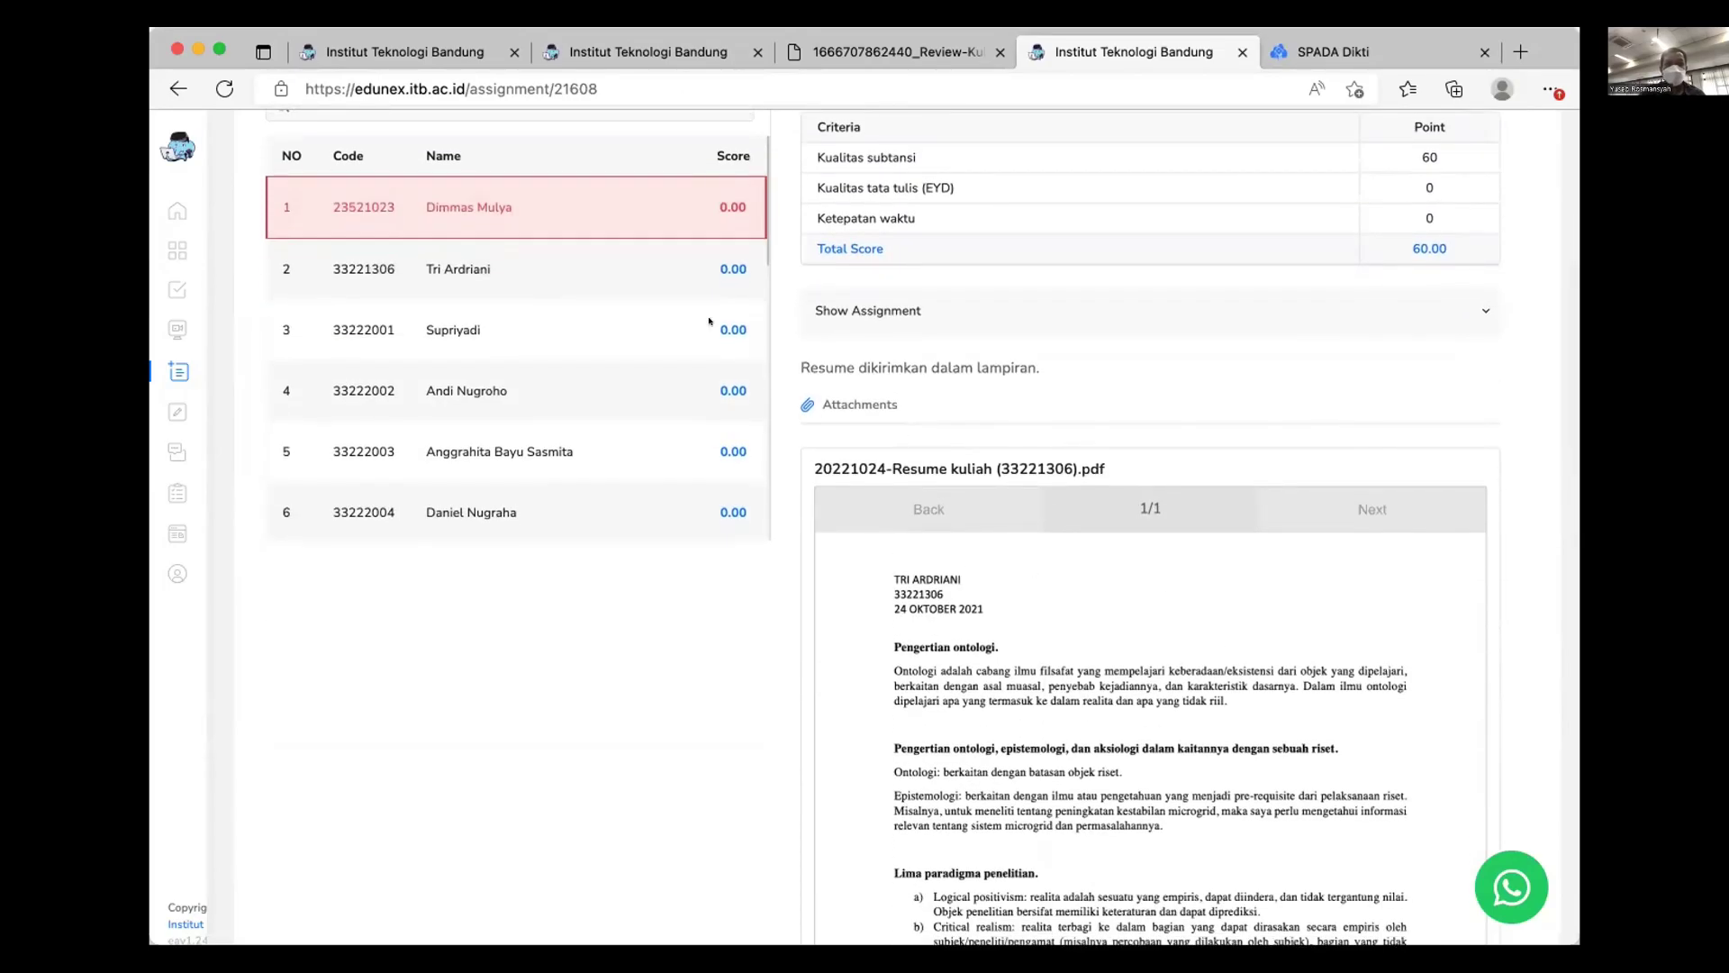
View the third student's submission, and examine the fourth student's answer down to its grading criteria table
click(463, 308)
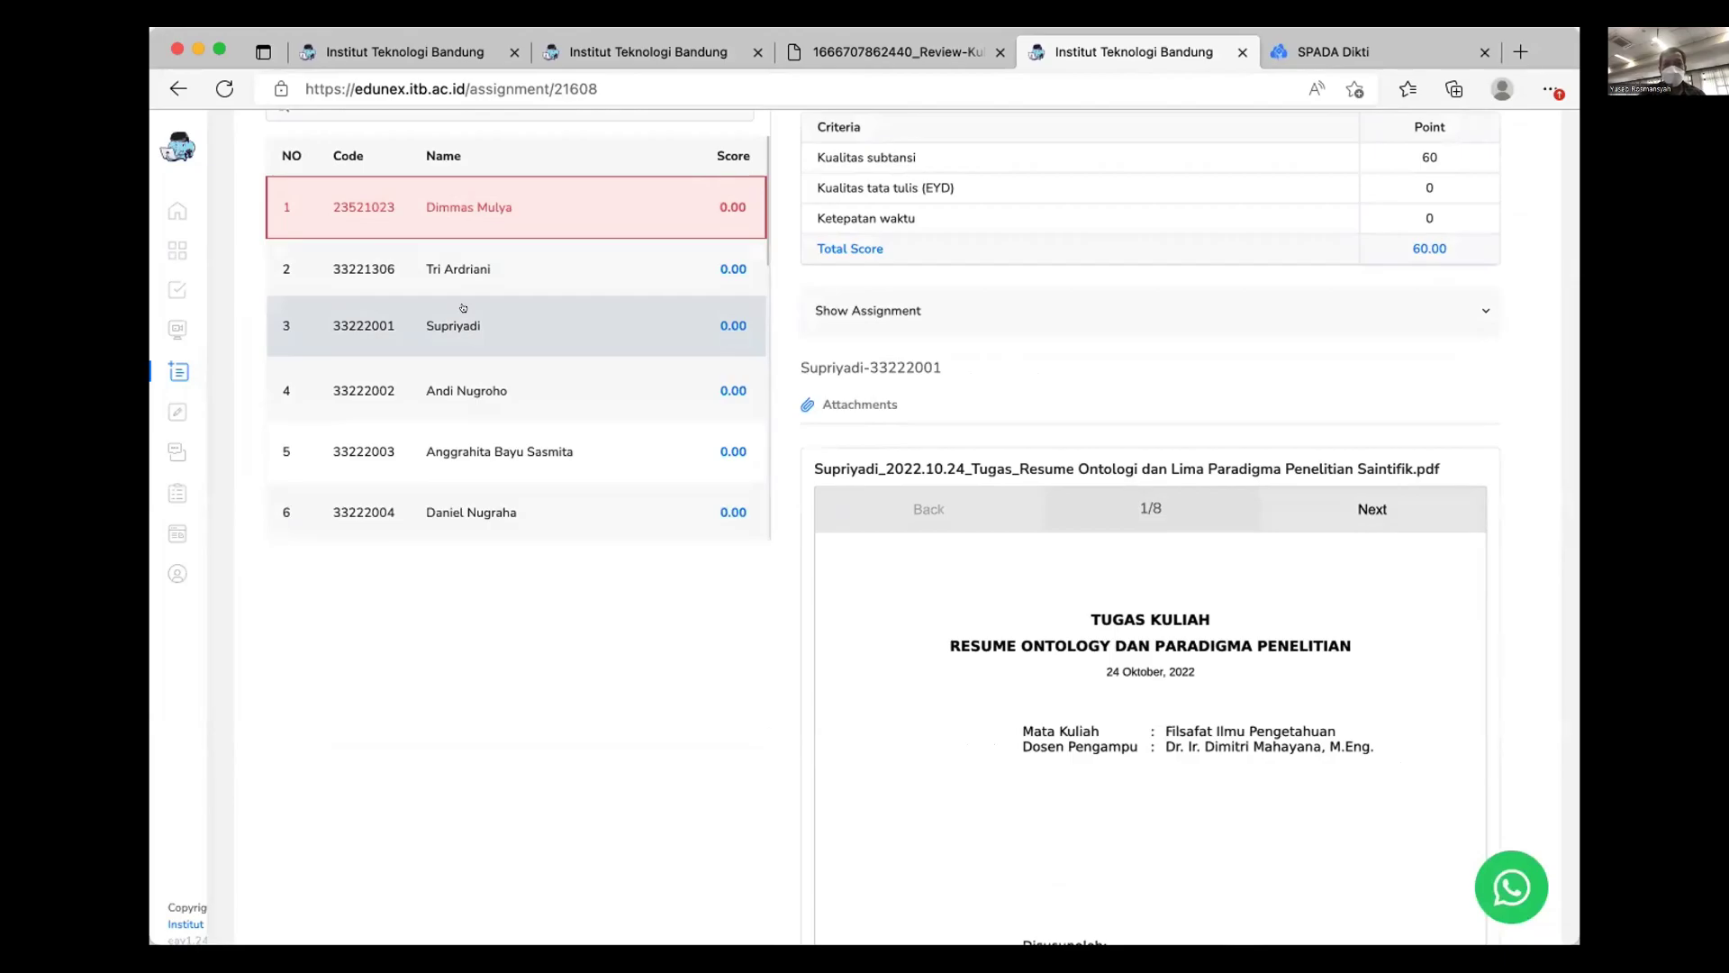
click(423, 389)
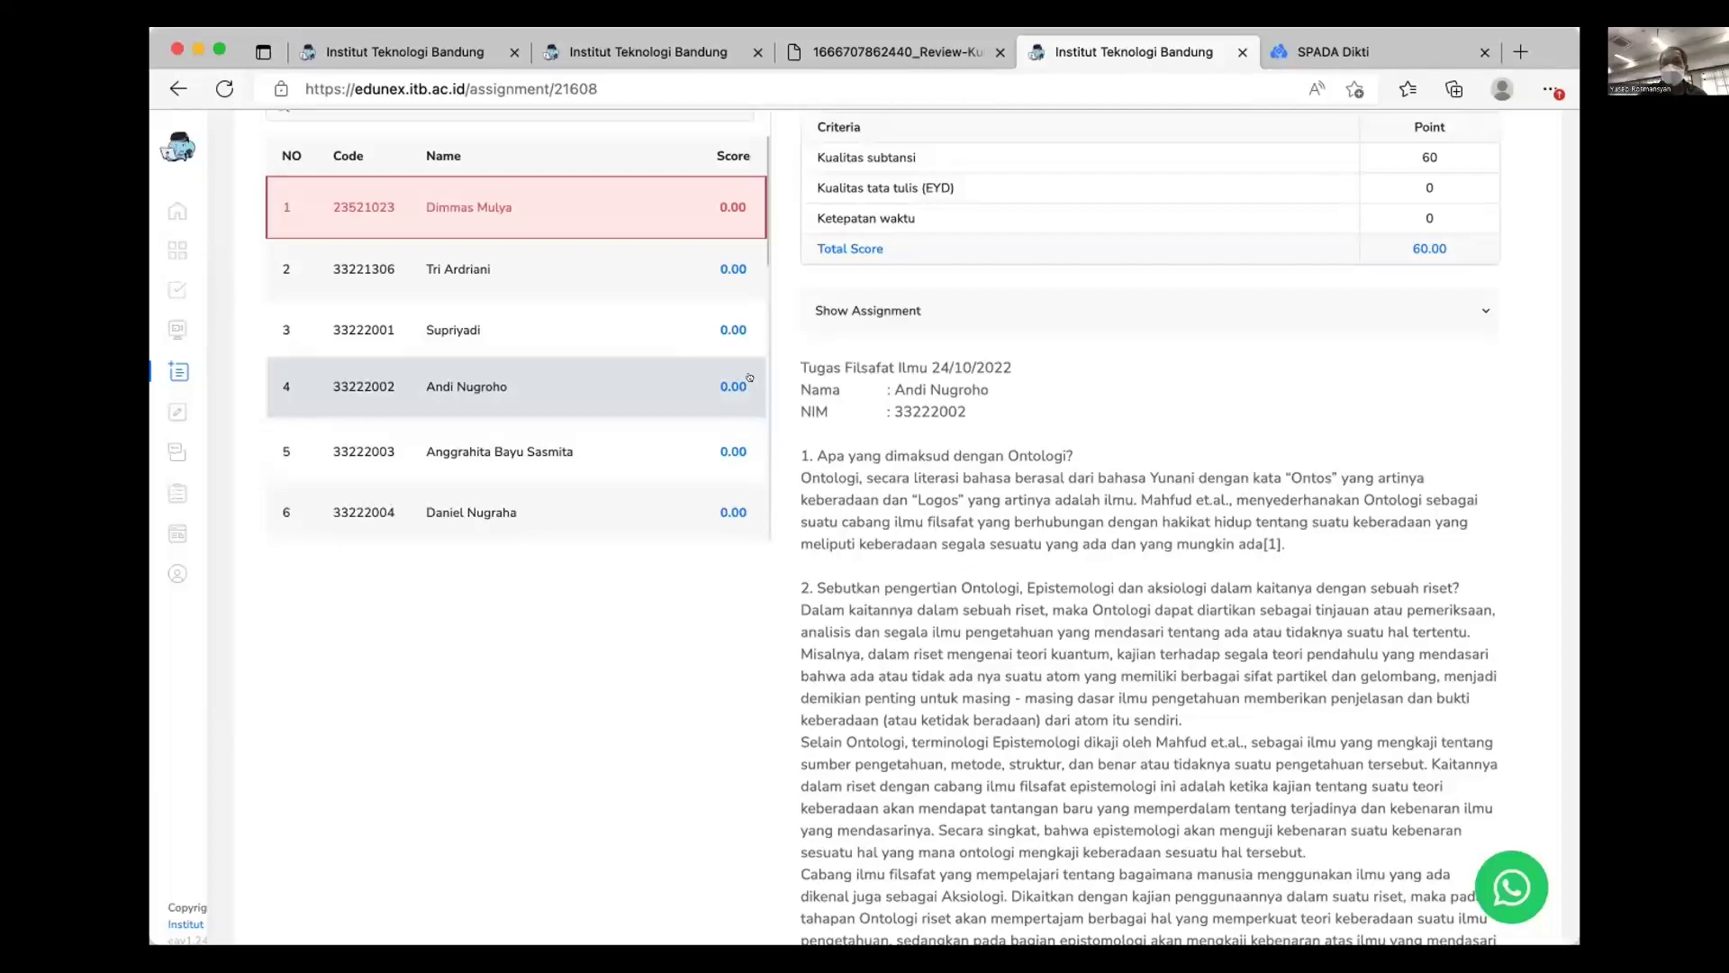
scroll(1165, 439, down, 6)
scroll(1165, 438, down, 10)
scroll(1165, 441, down, 1)
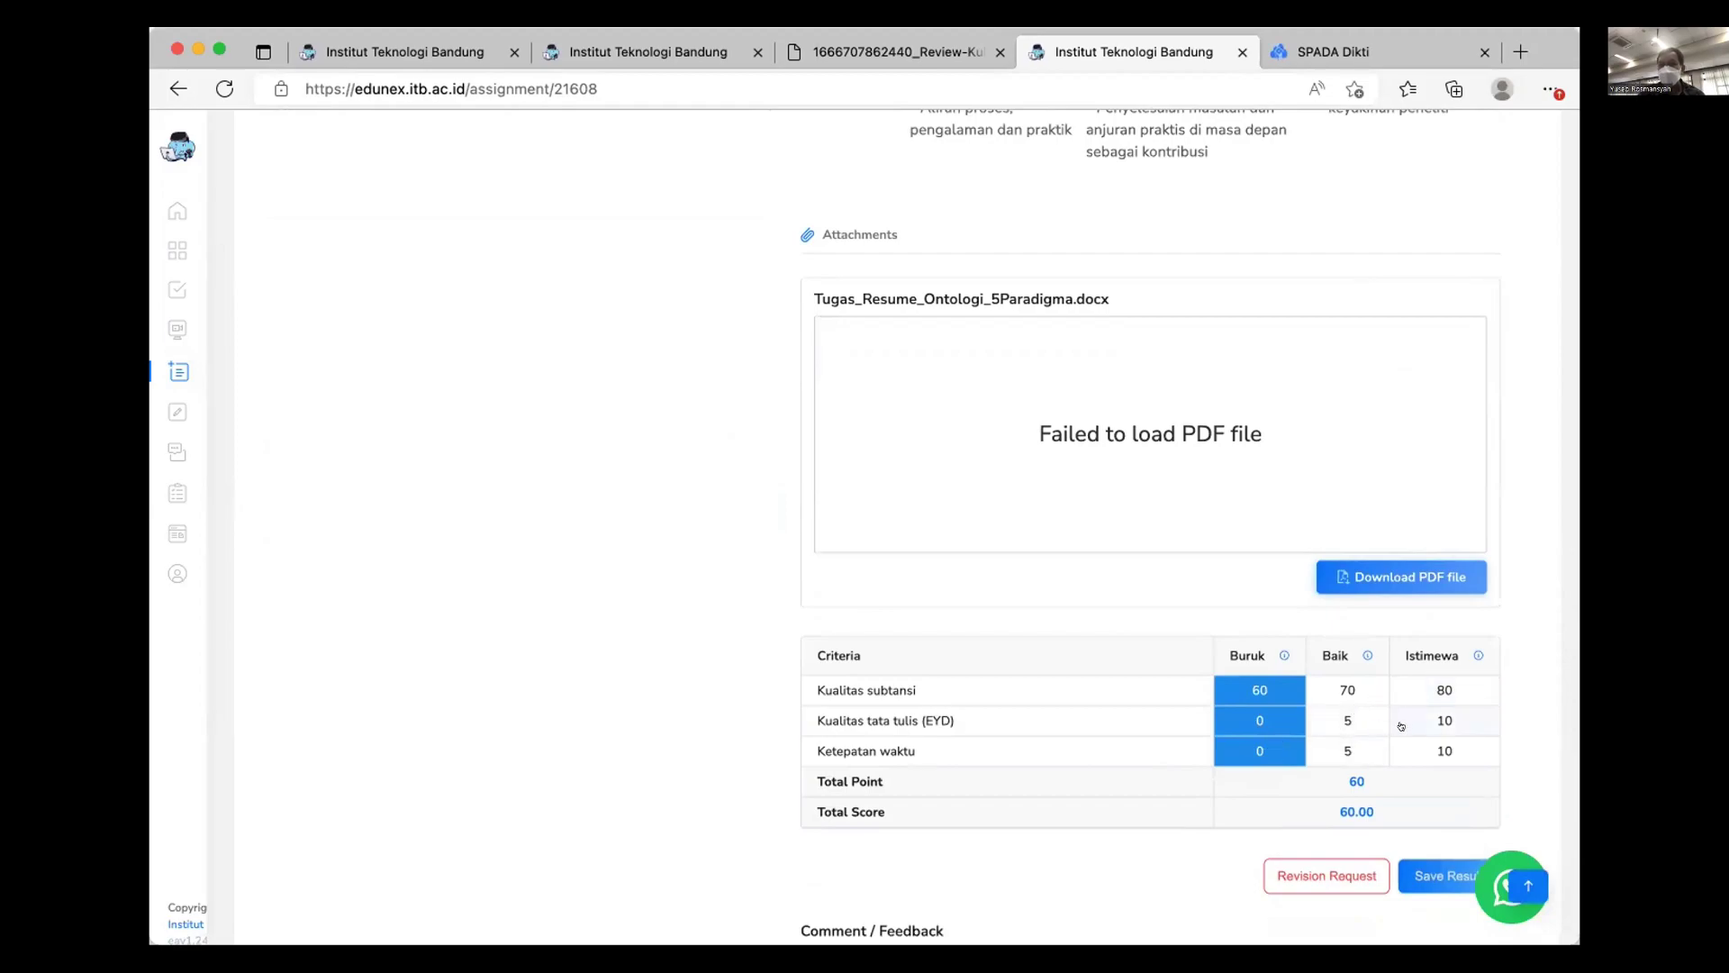
scroll(974, 536, up, 1)
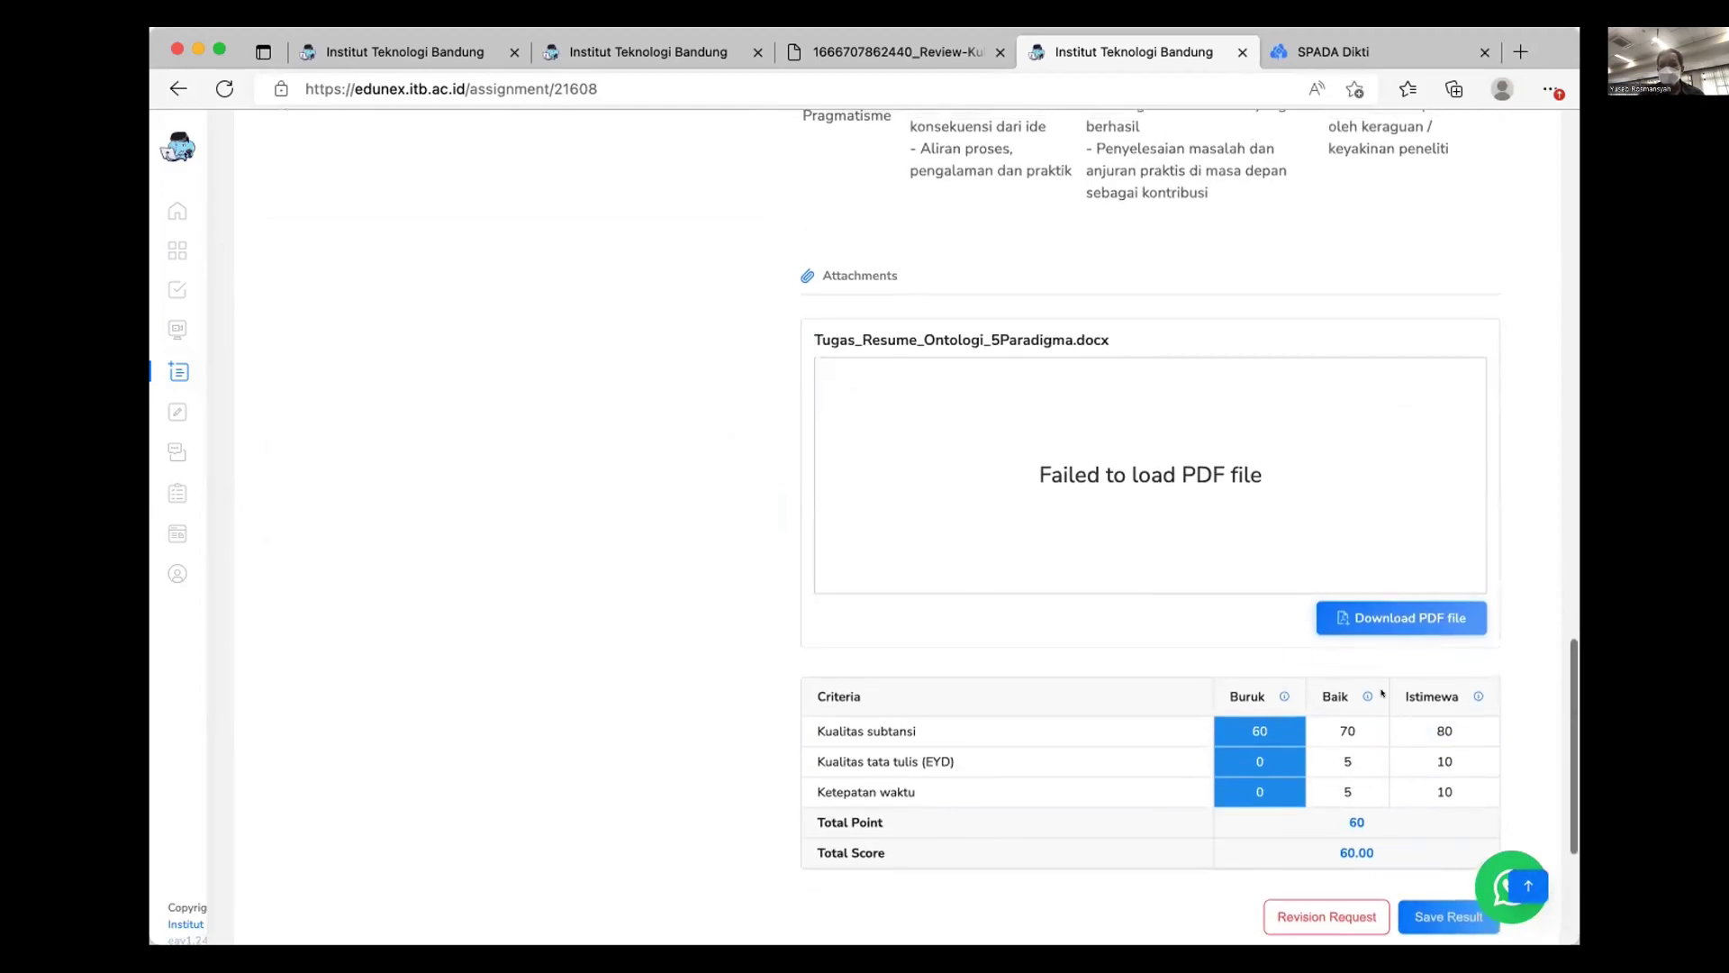
Rate the fourth student's submission Istimewa on all criteria: Kualitas subtansi 80, Kualitas tata tulis (EYD) 10 and Ketepatan waktu 10
click(1423, 729)
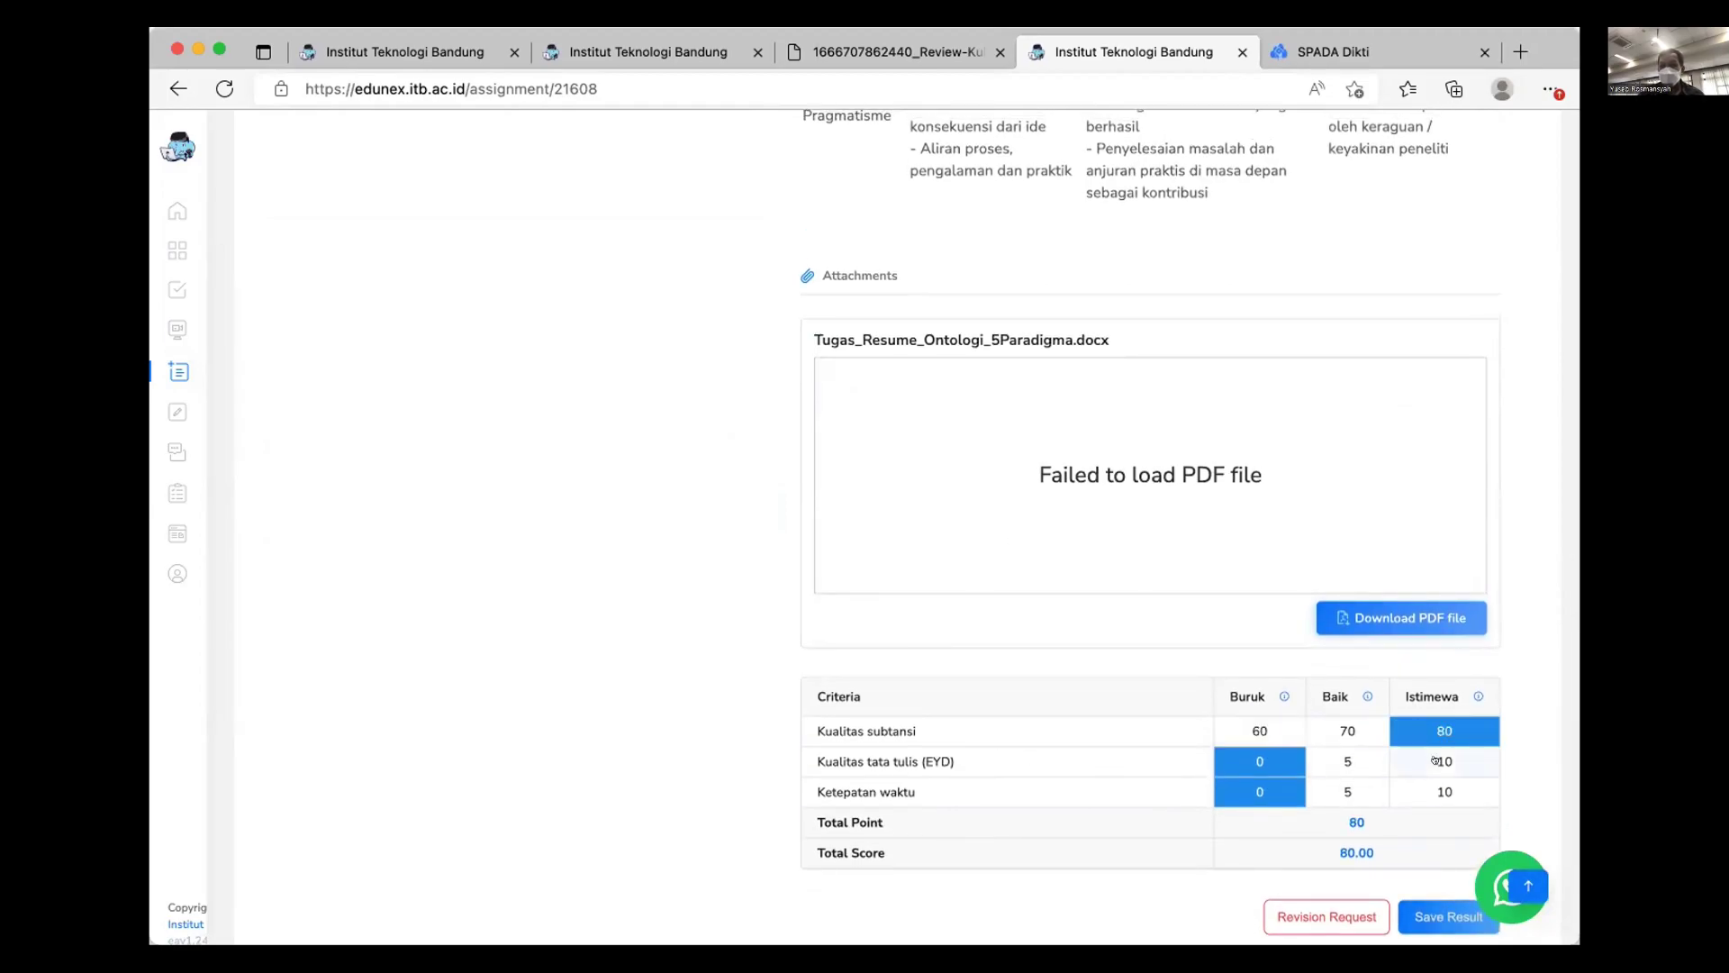
click(1435, 760)
click(1434, 787)
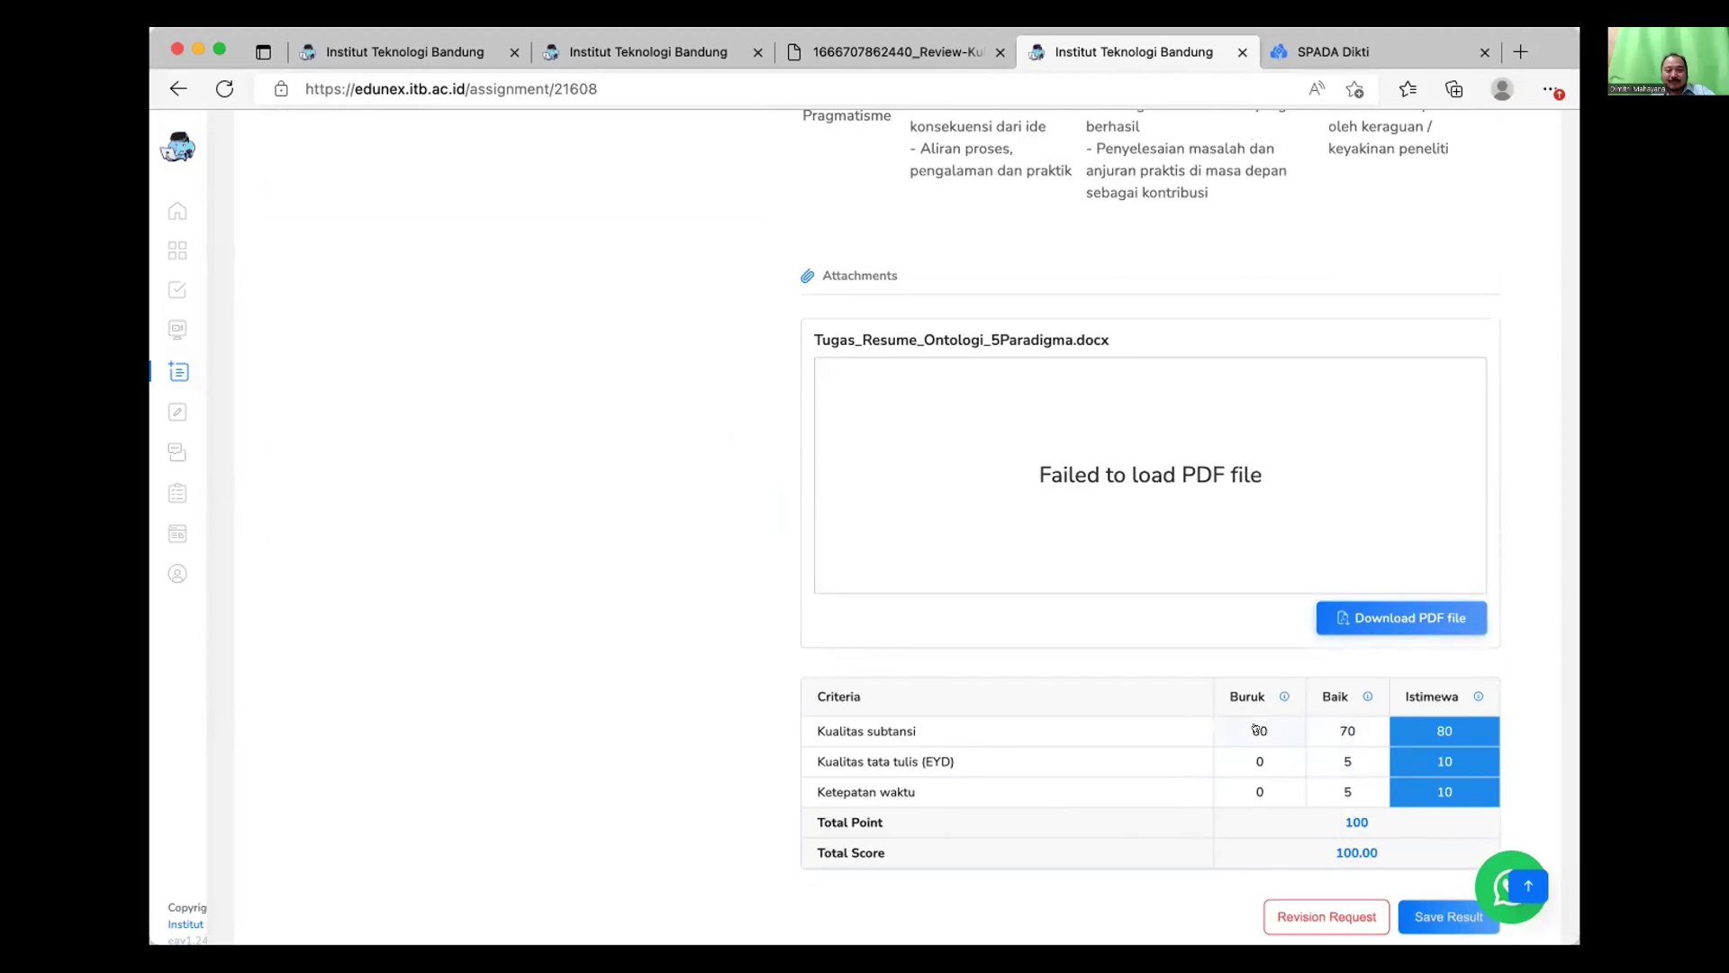
Return to the student list and view the submissions of the fifth through eighth students one after another
scroll(558, 456, up, 10)
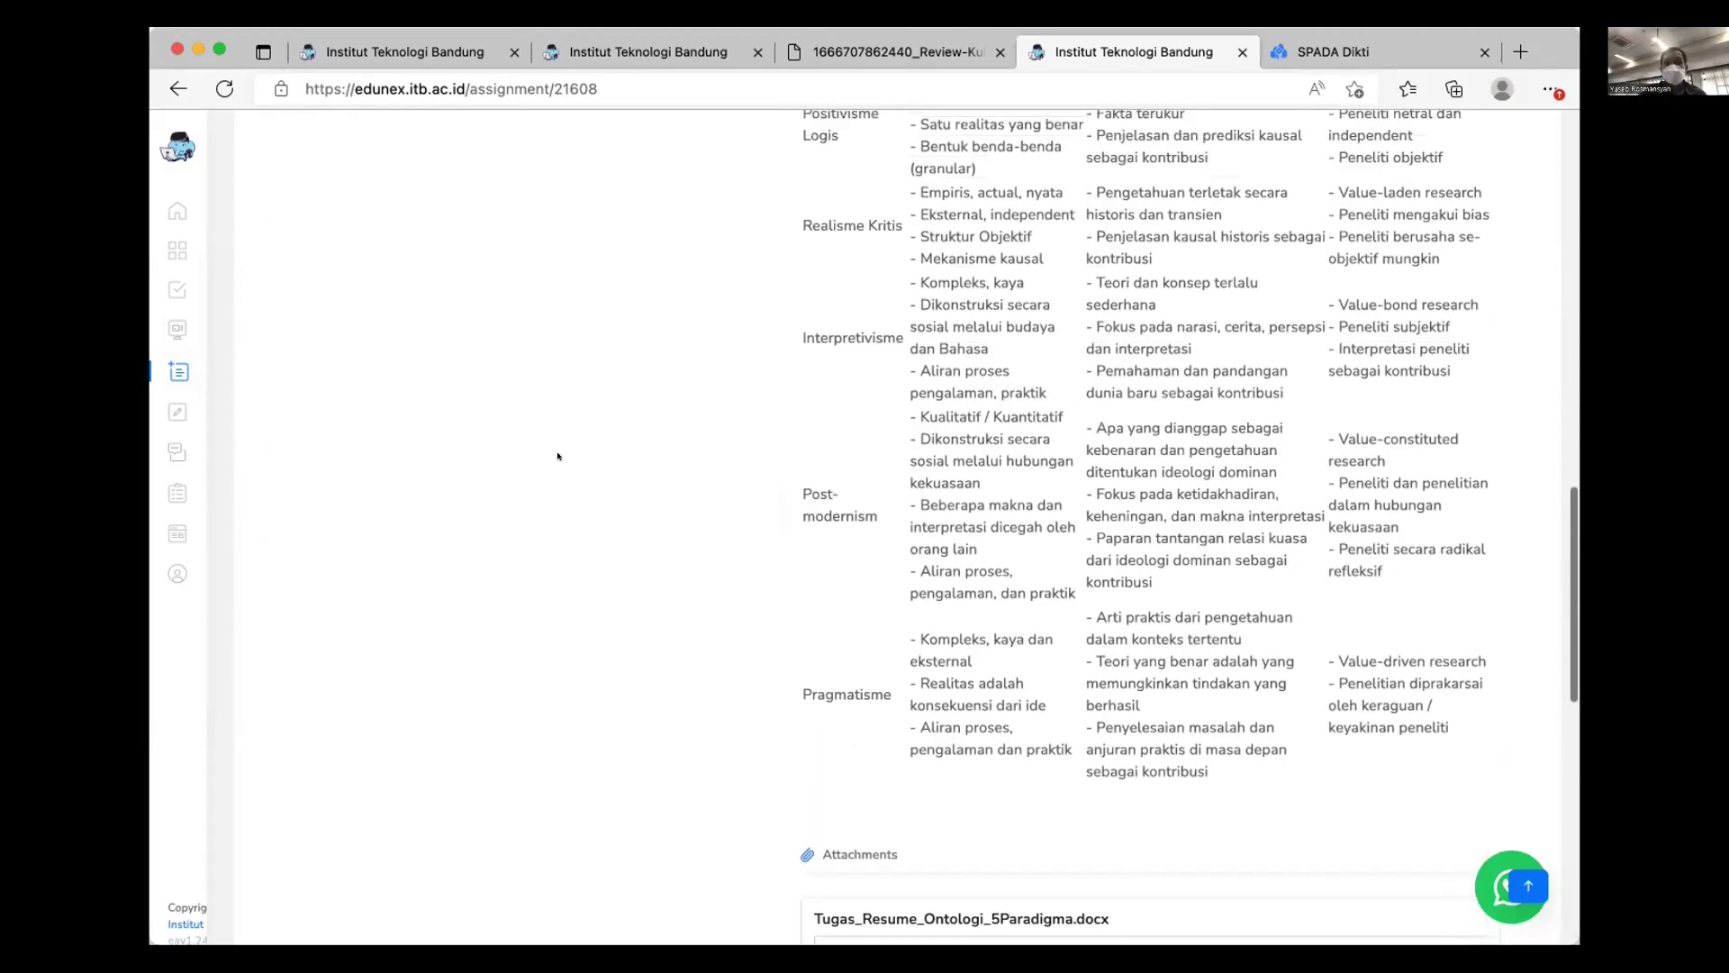
scroll(558, 456, up, 10)
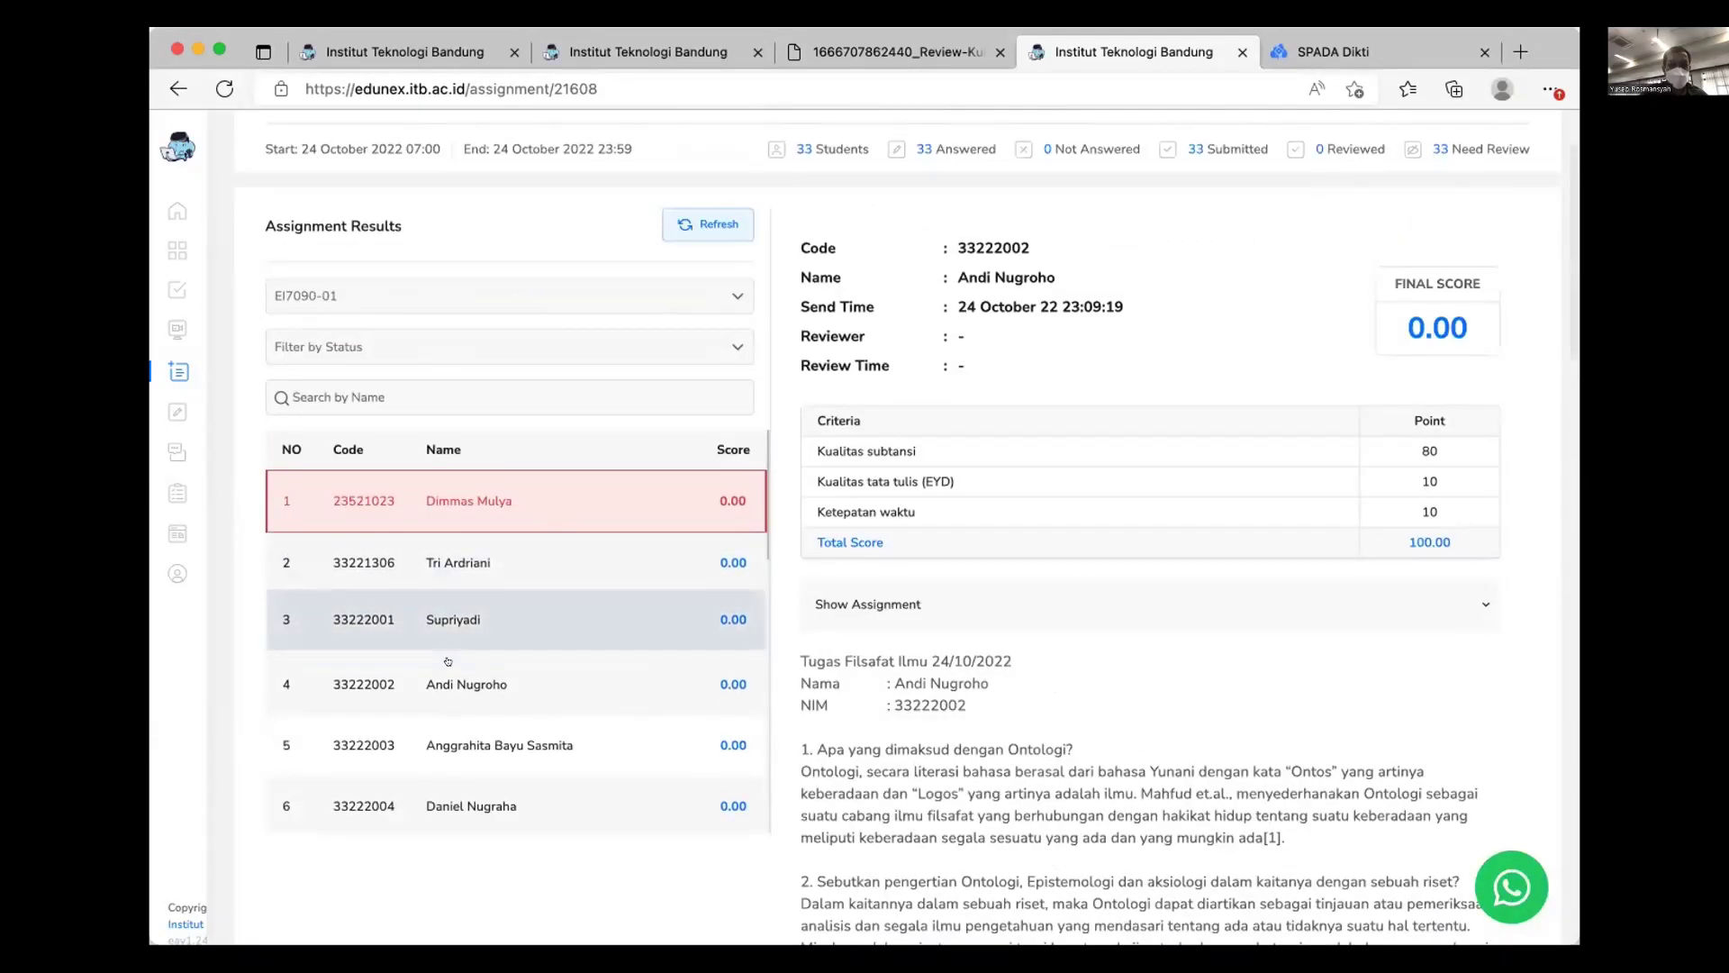
click(459, 741)
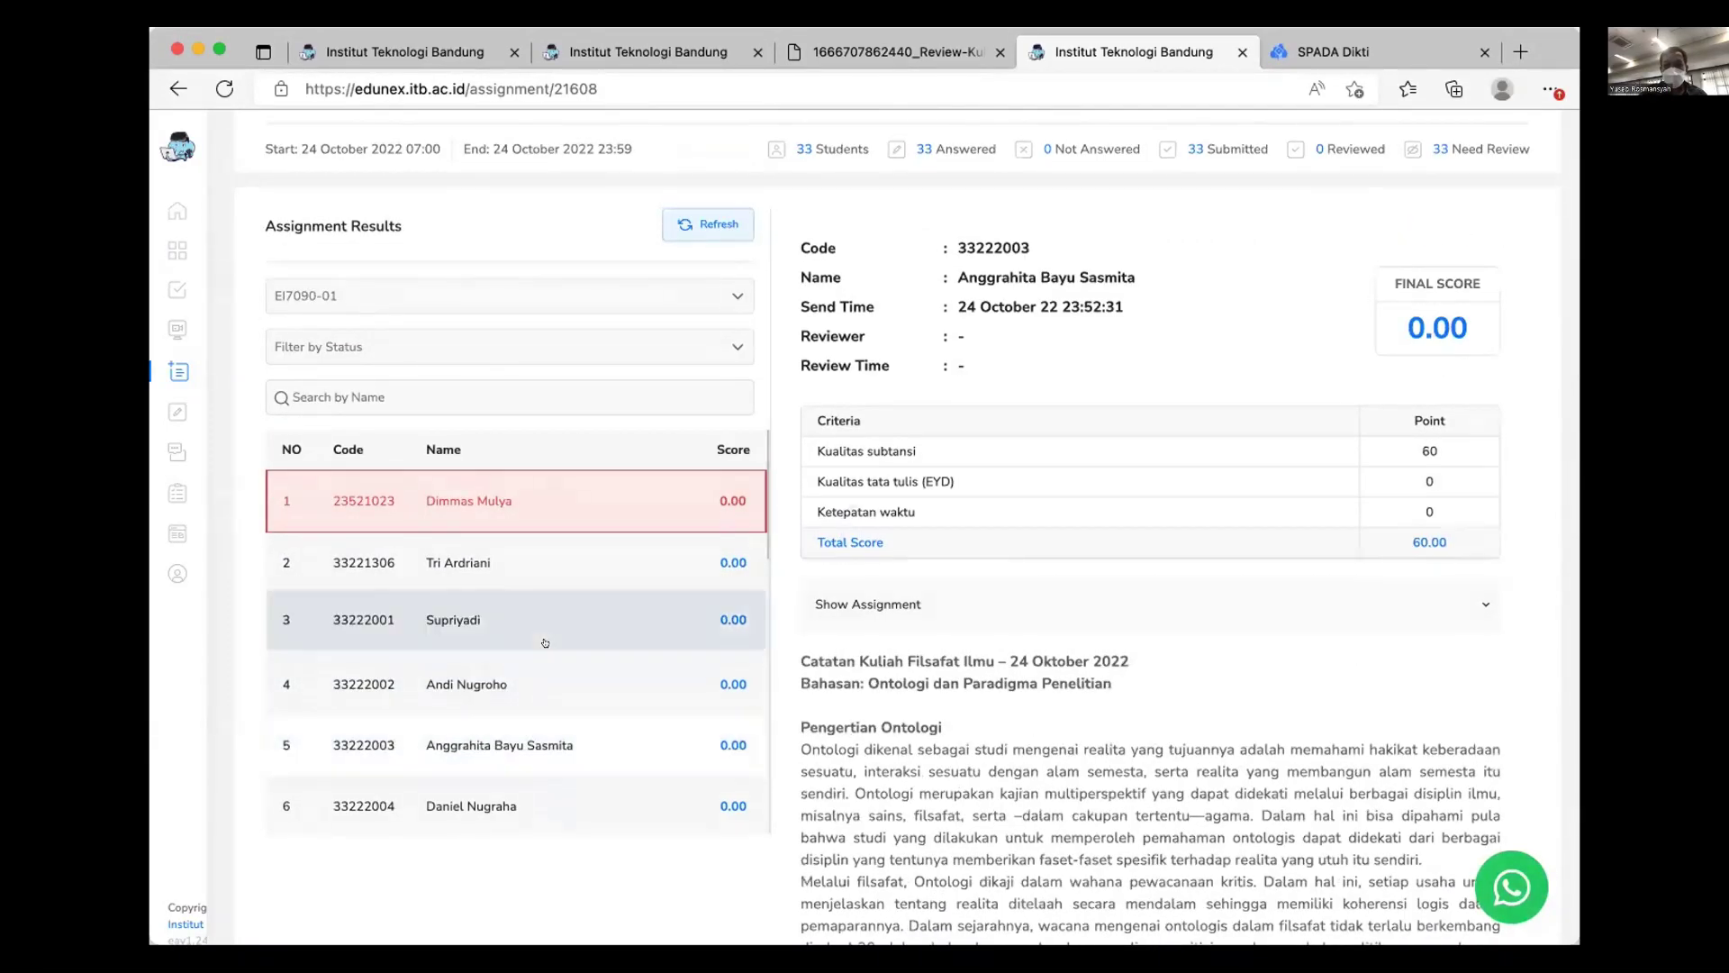
scroll(464, 684, down, 3)
click(470, 590)
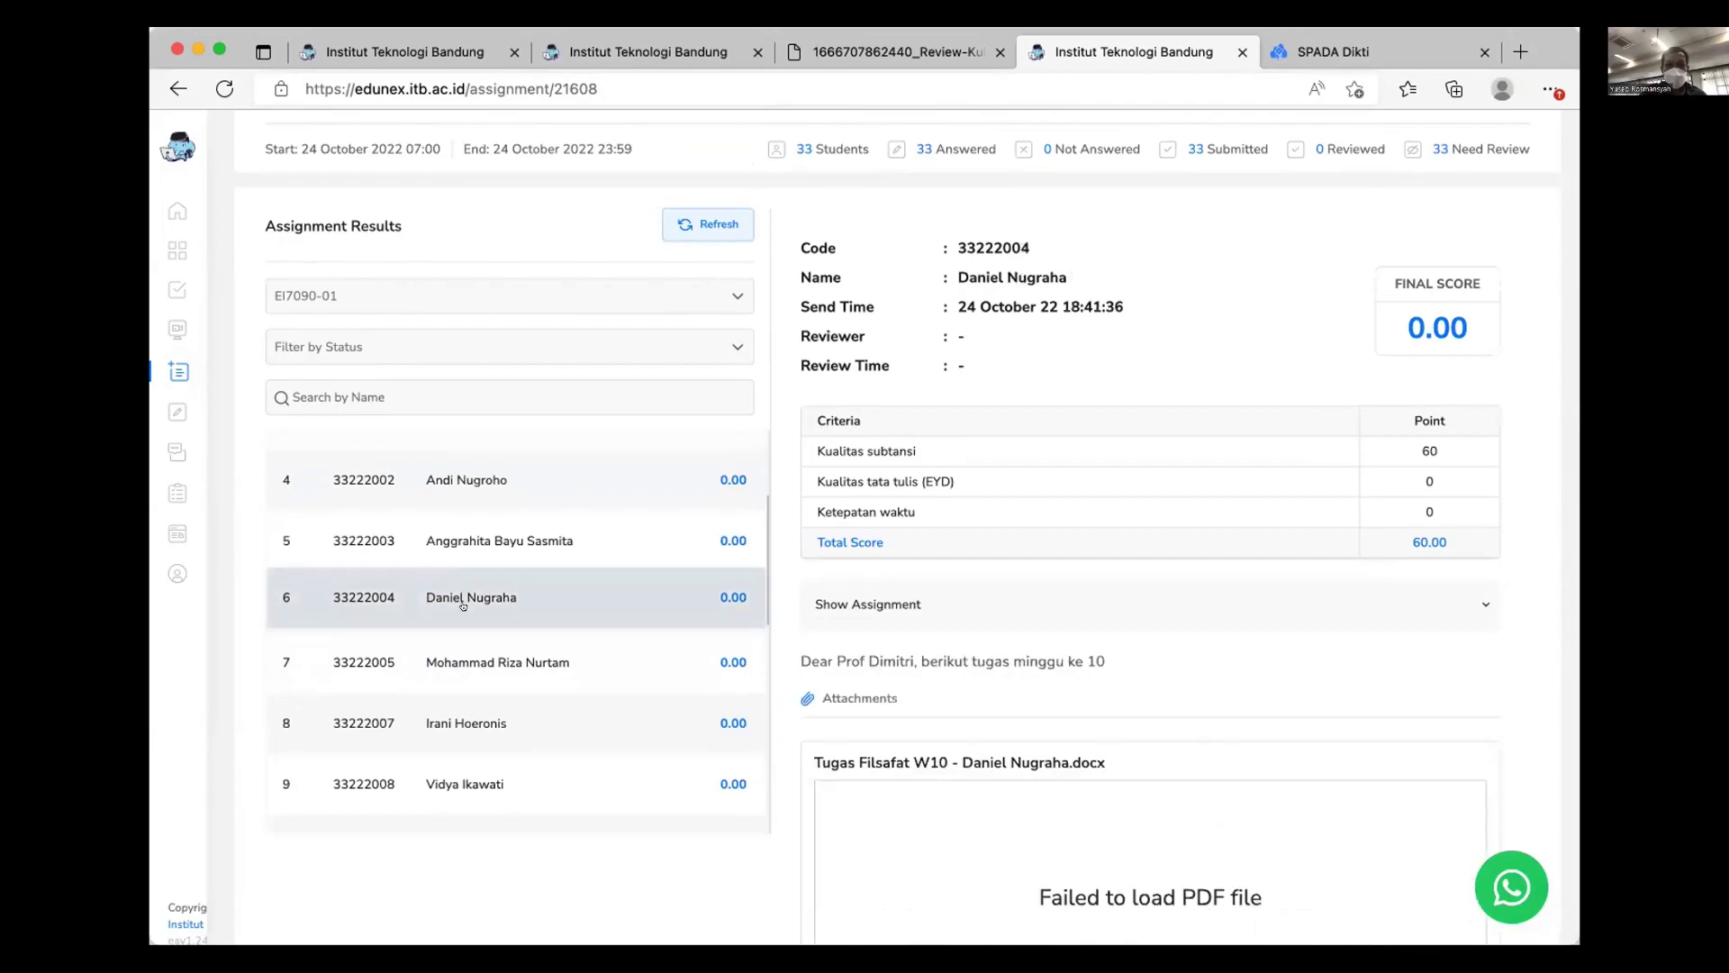
click(461, 658)
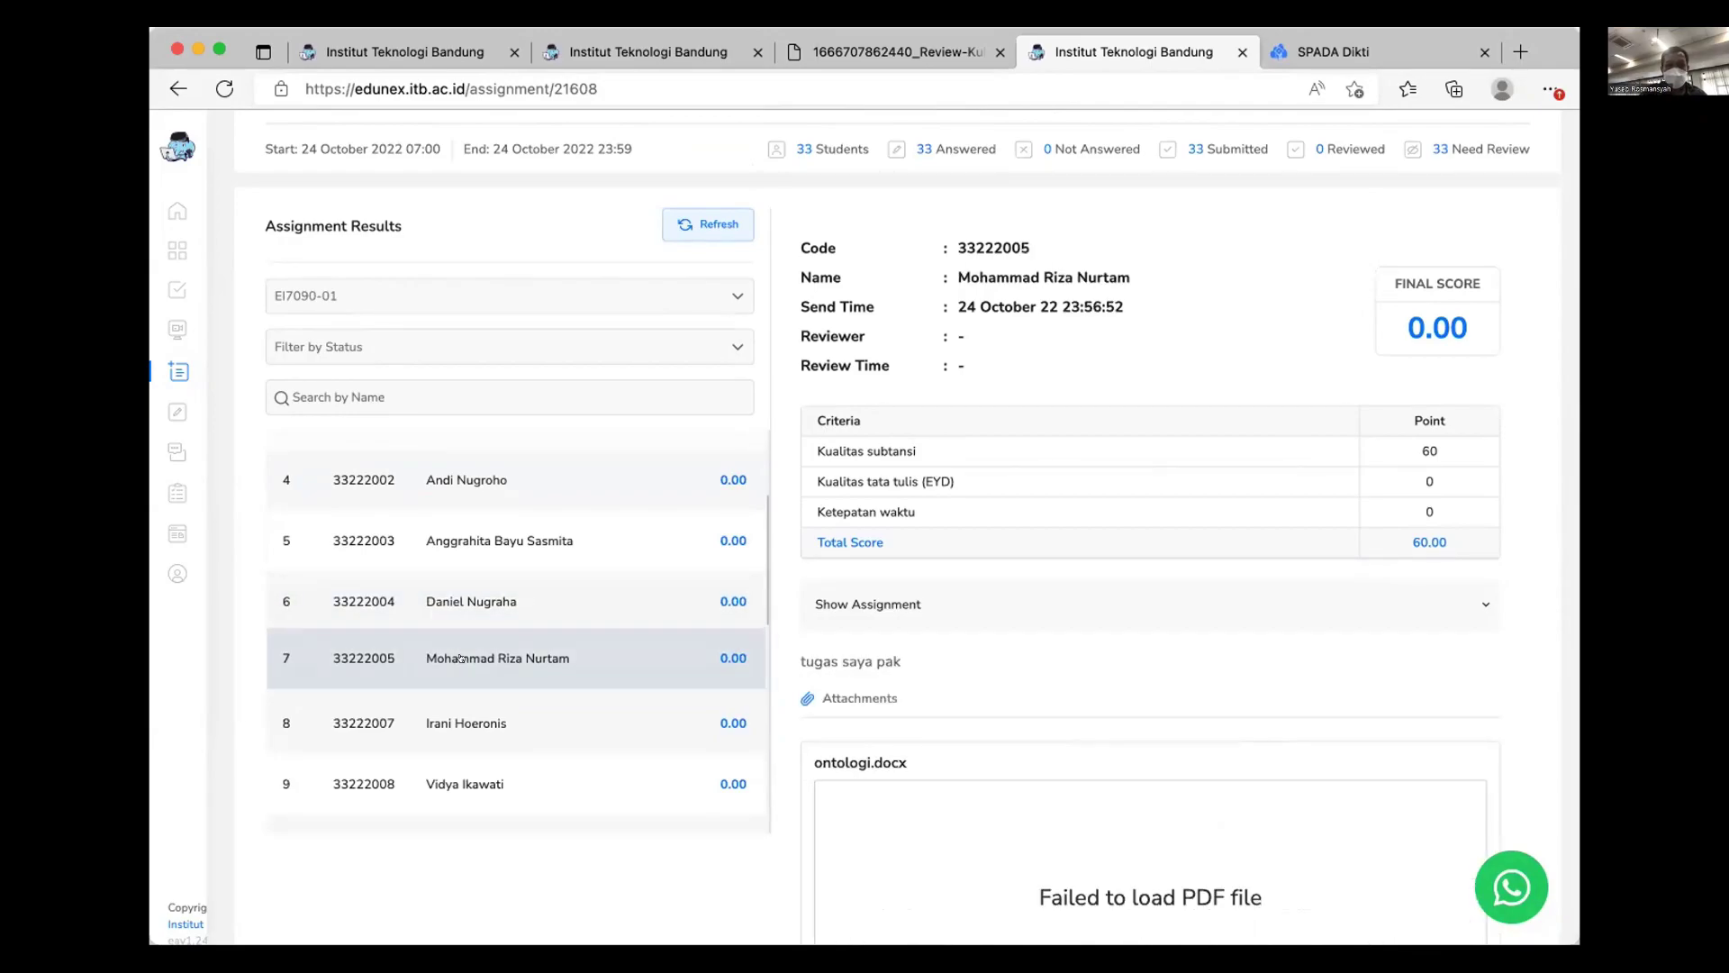
click(468, 714)
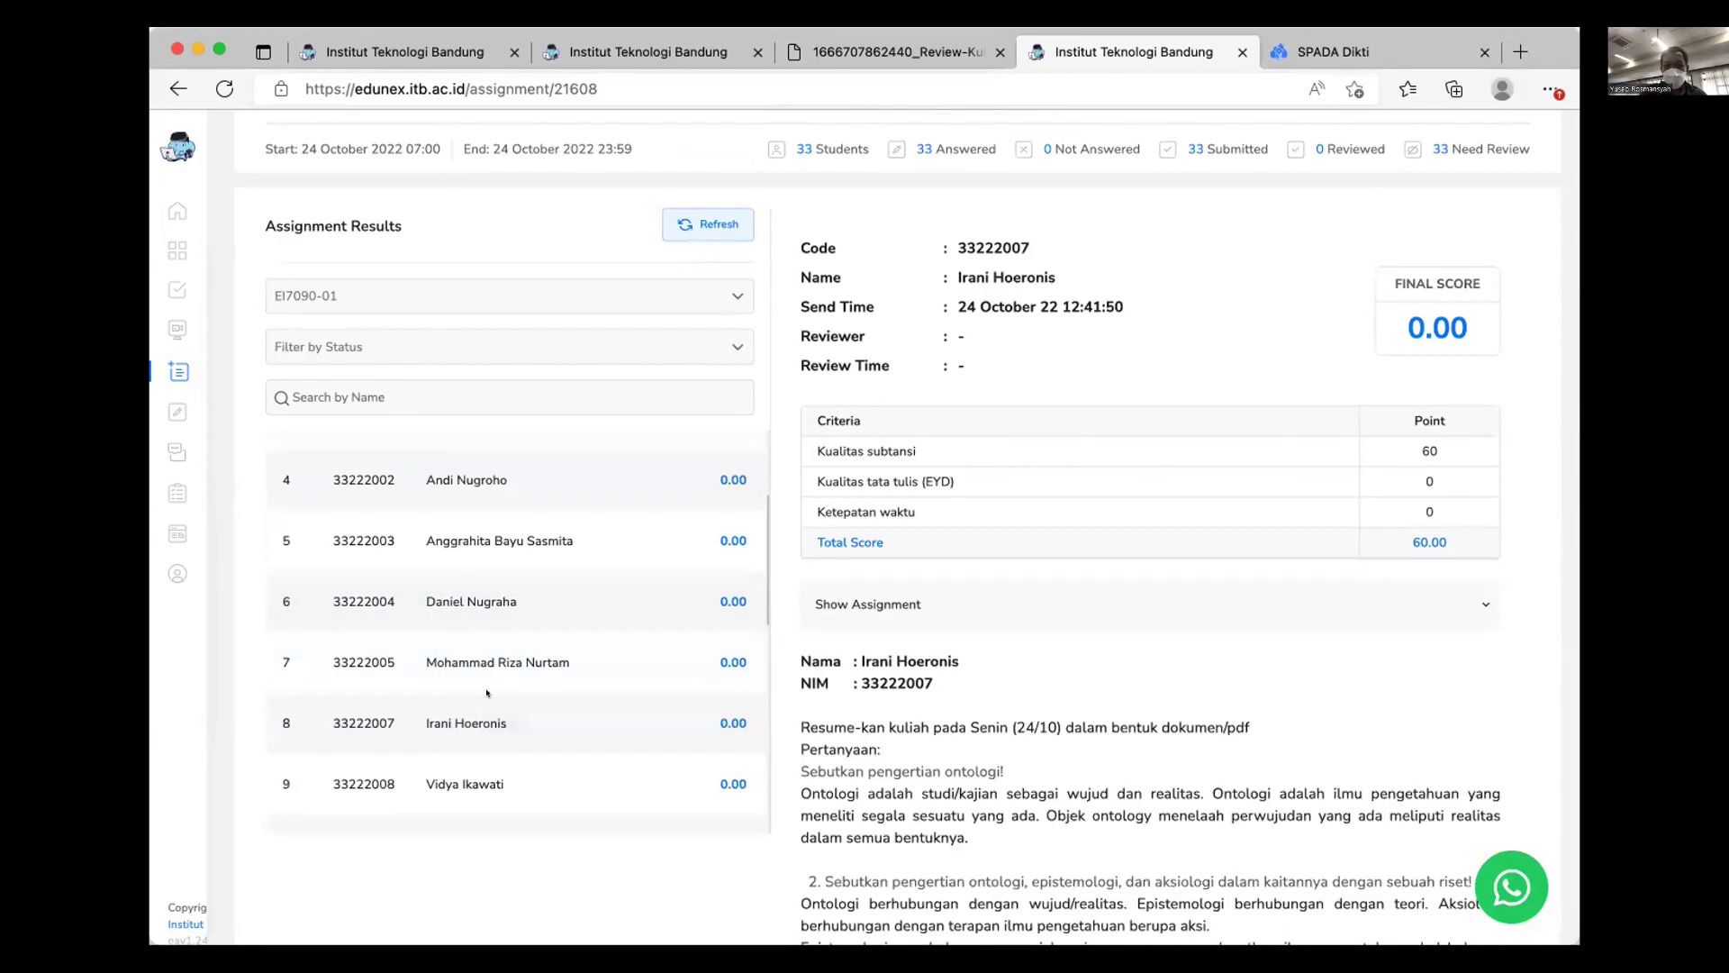
View the ninth through thirteenth students' submissions in the assignment results
scroll(515, 597, down, 2)
click(464, 657)
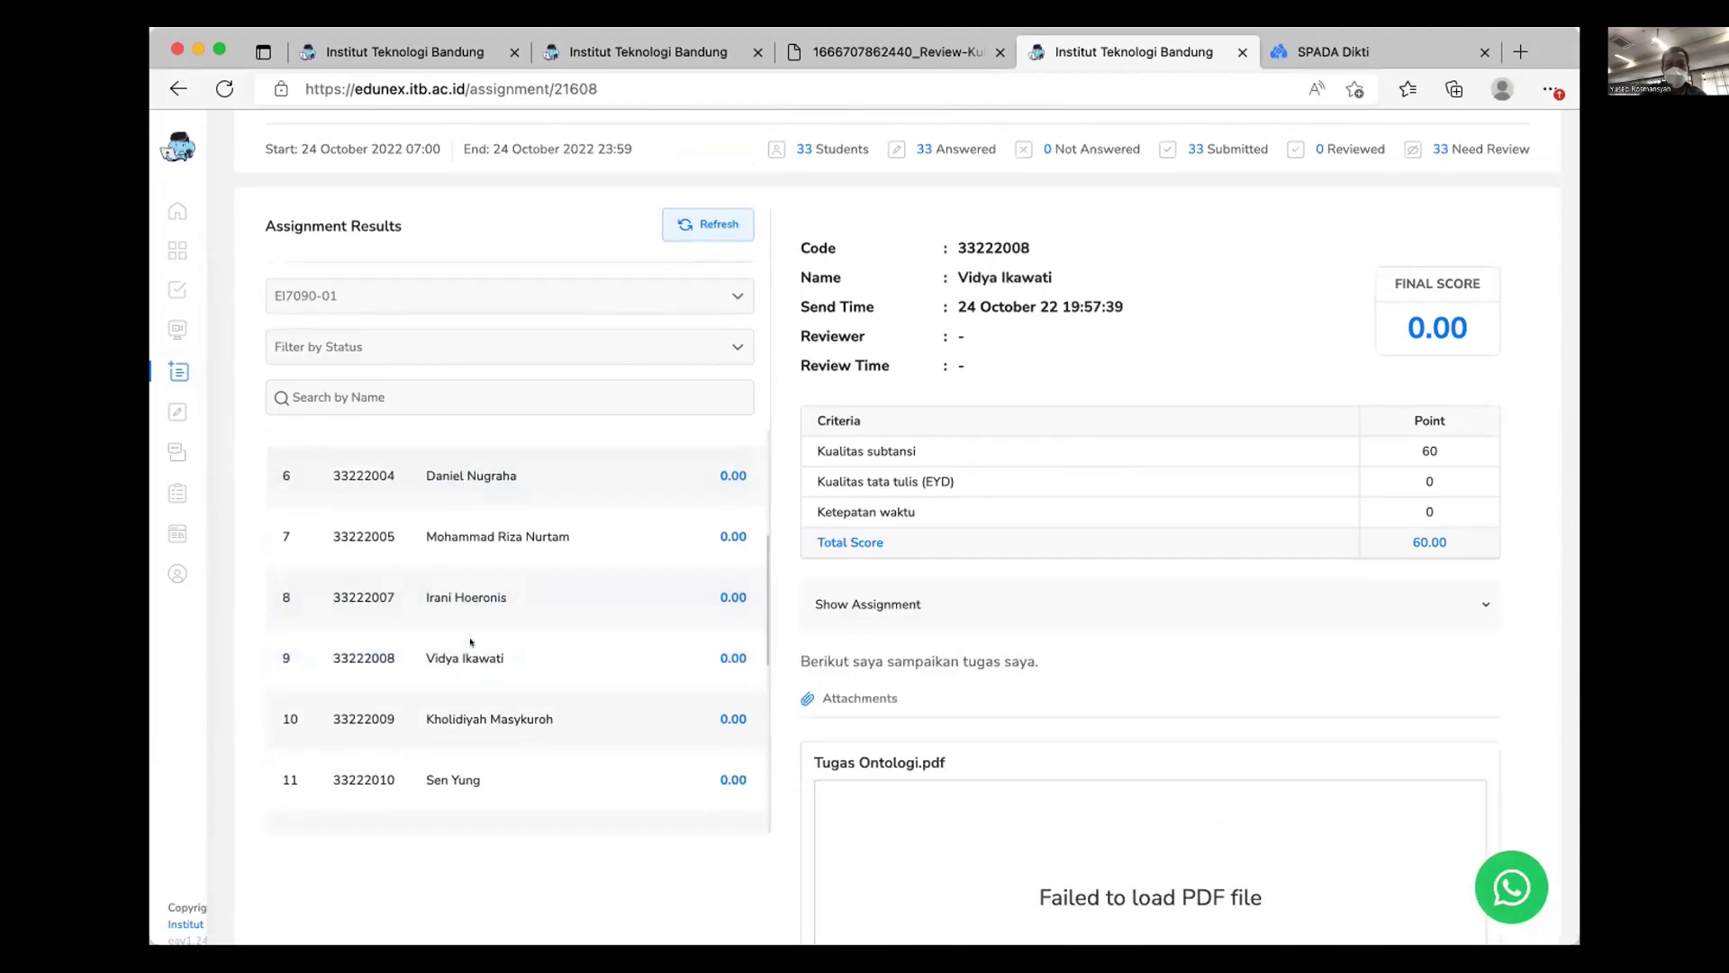
scroll(464, 648, down, 1)
scroll(464, 631, down, 1)
click(463, 597)
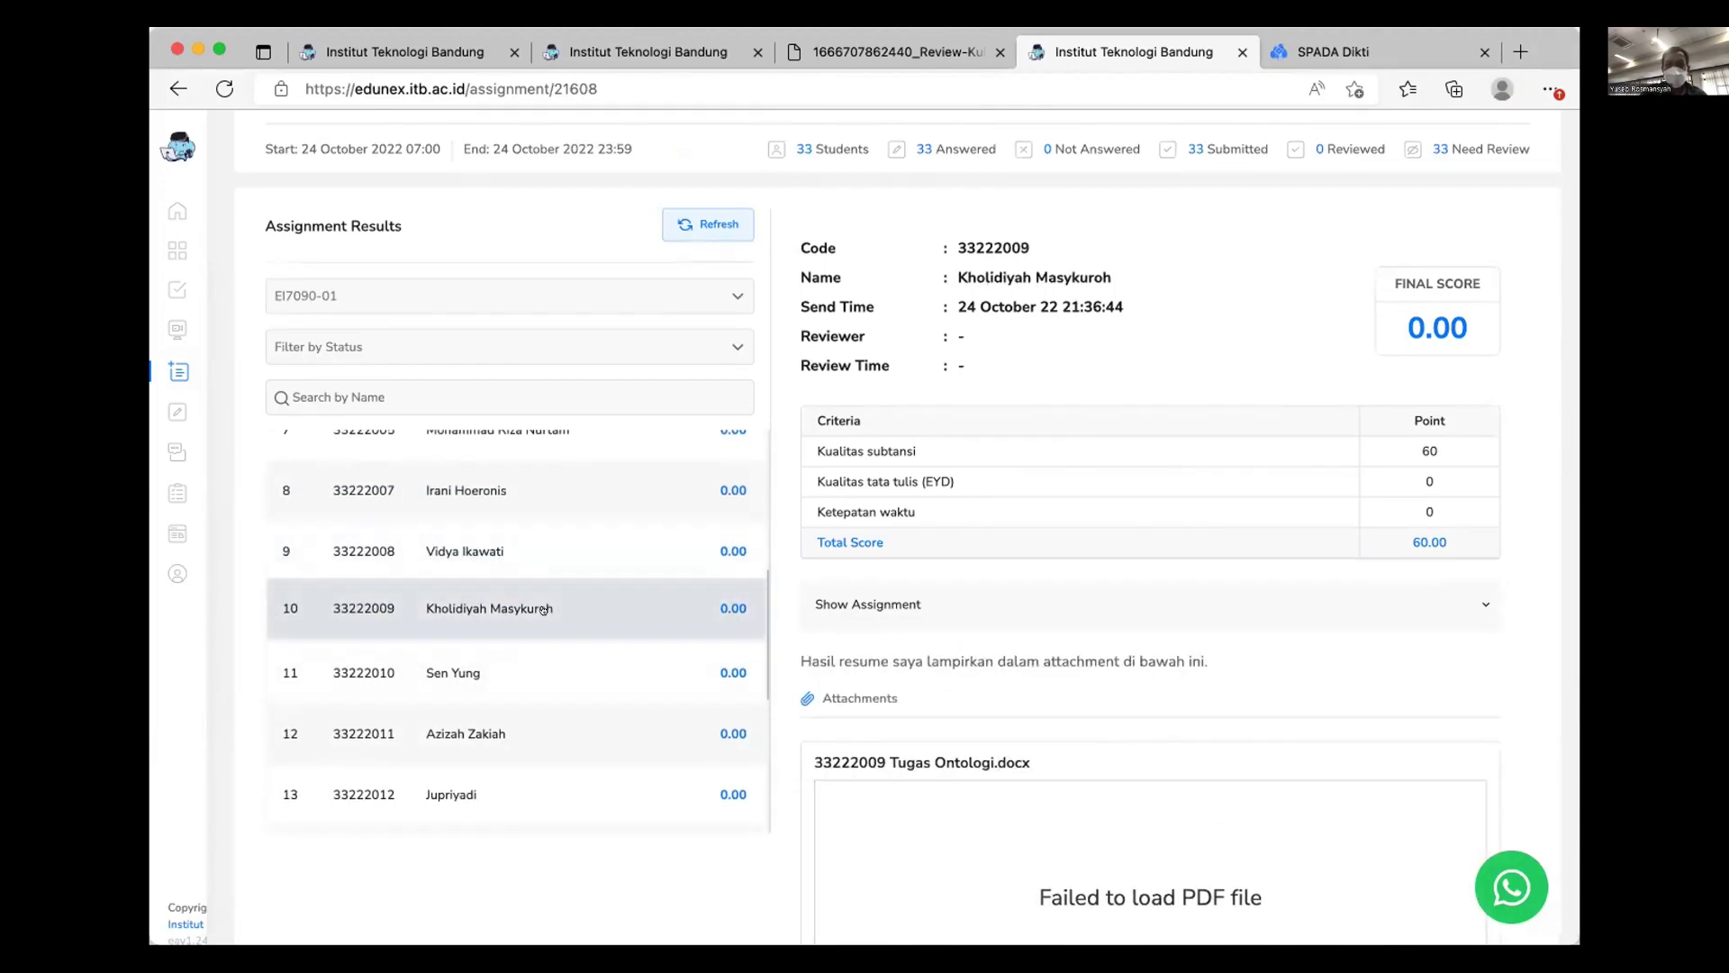
click(396, 668)
scroll(562, 643, down, 4)
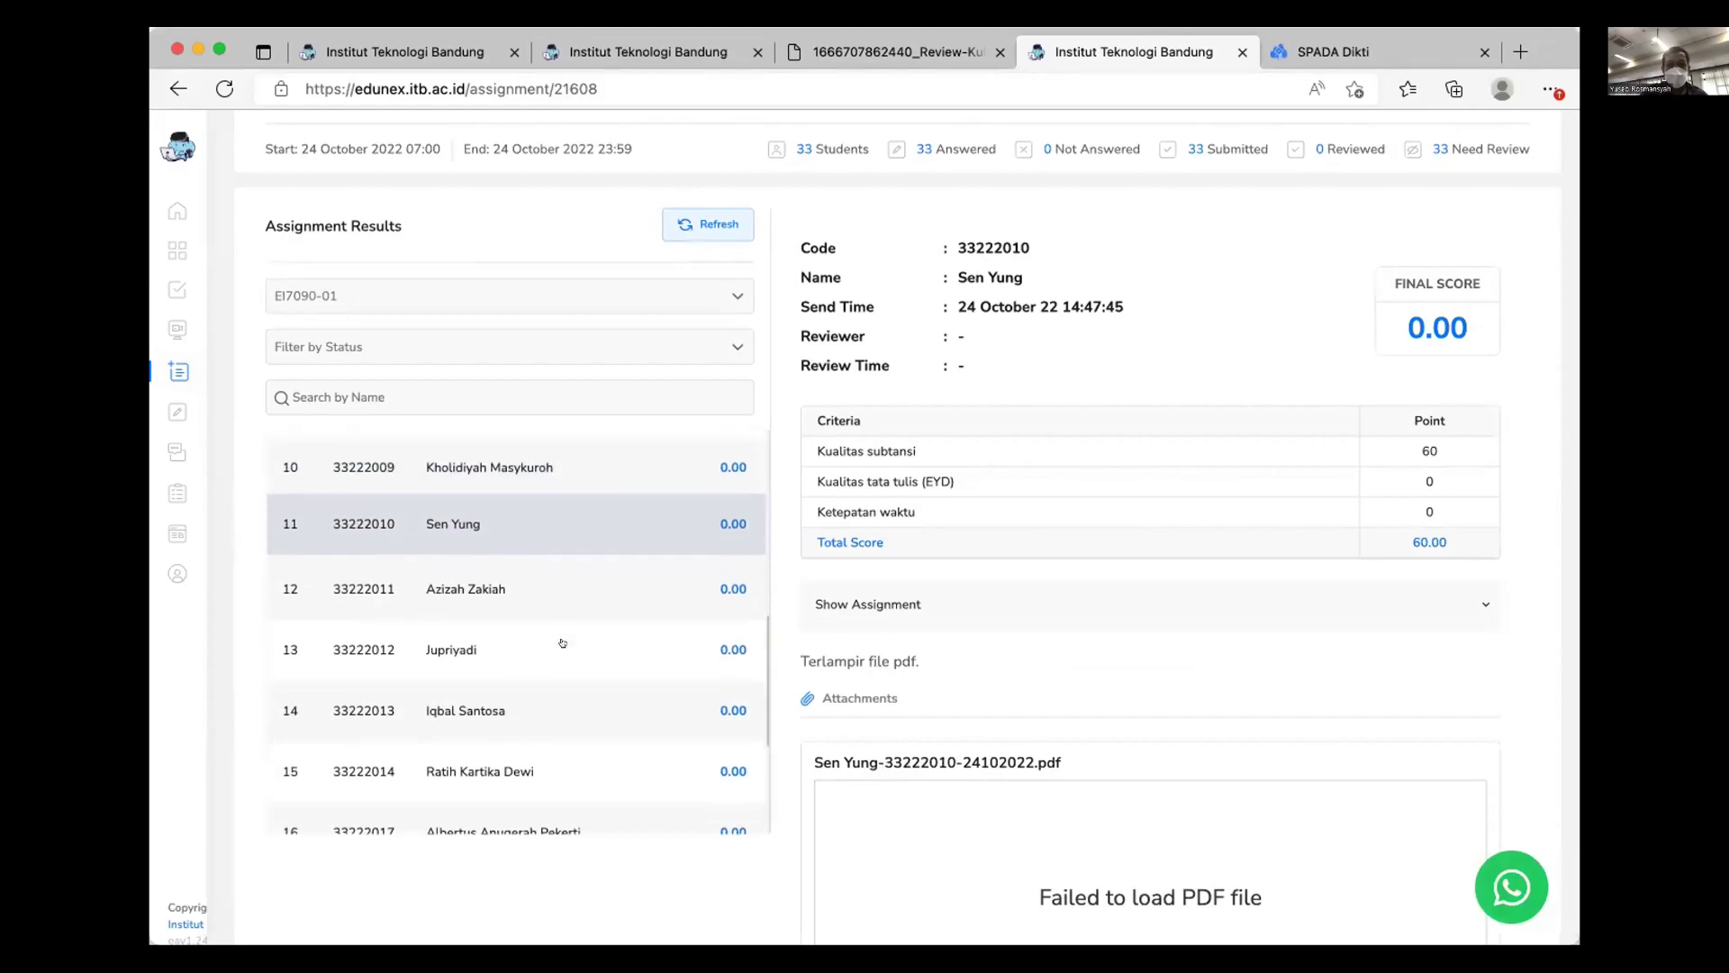
click(455, 602)
click(448, 641)
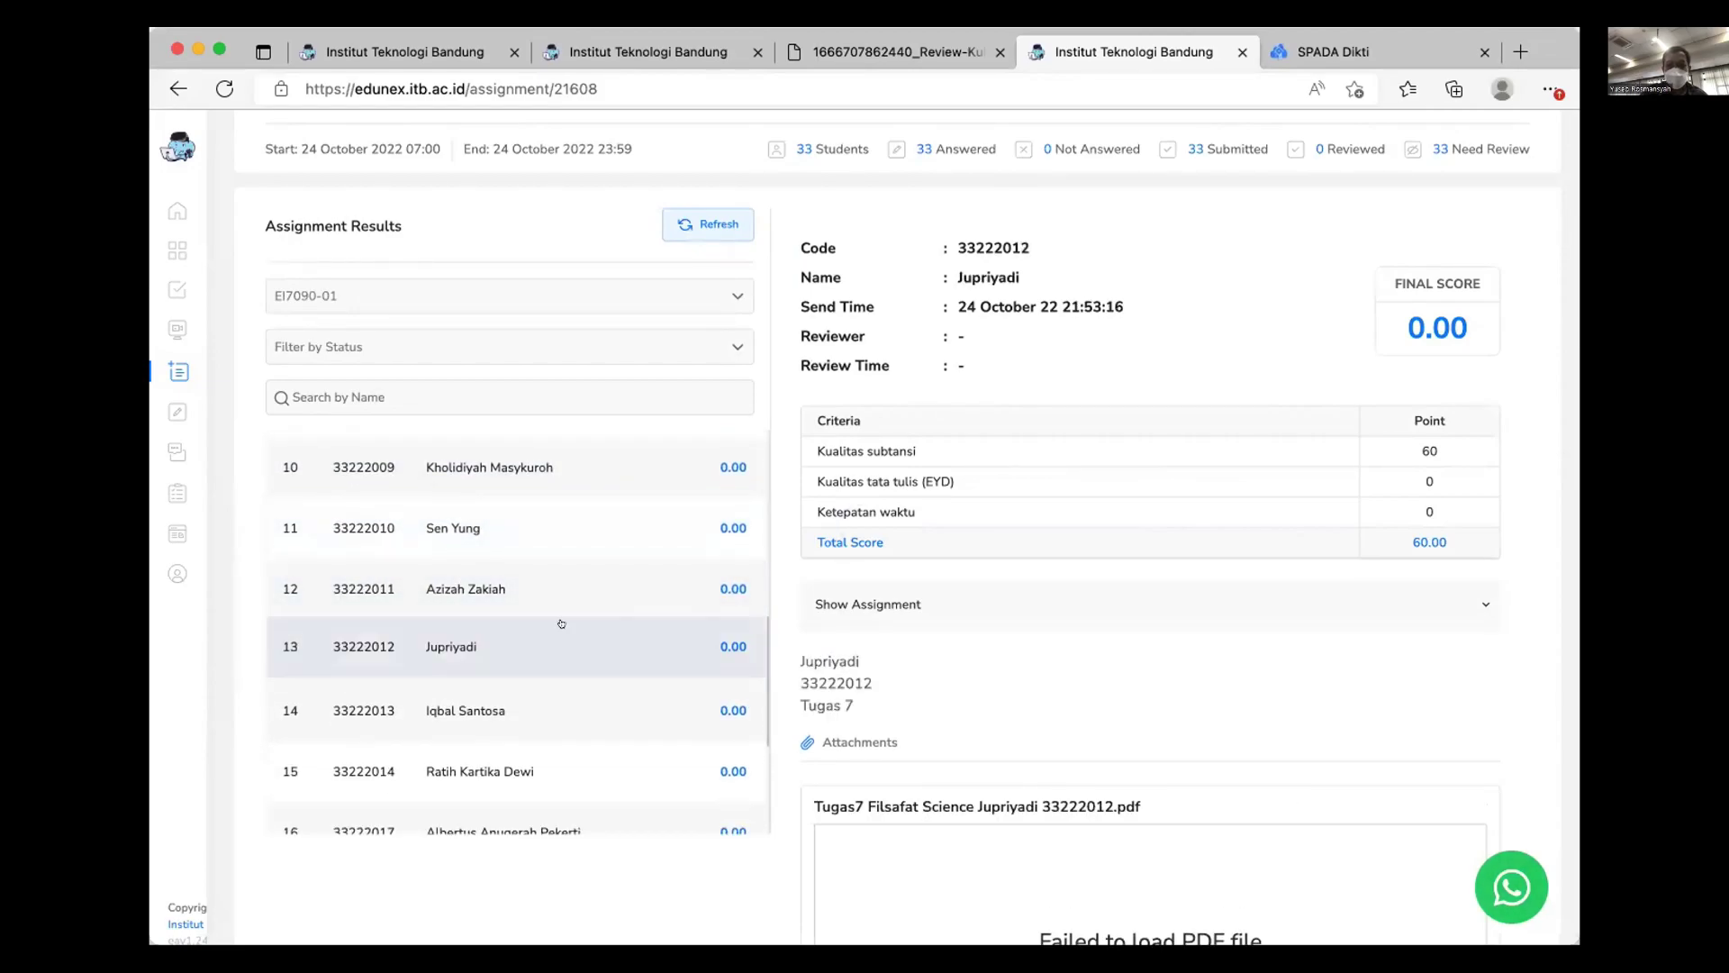
View the fourteenth through sixteenth students' submissions and the late submission of the seventeenth student
scroll(541, 618, down, 3)
click(469, 603)
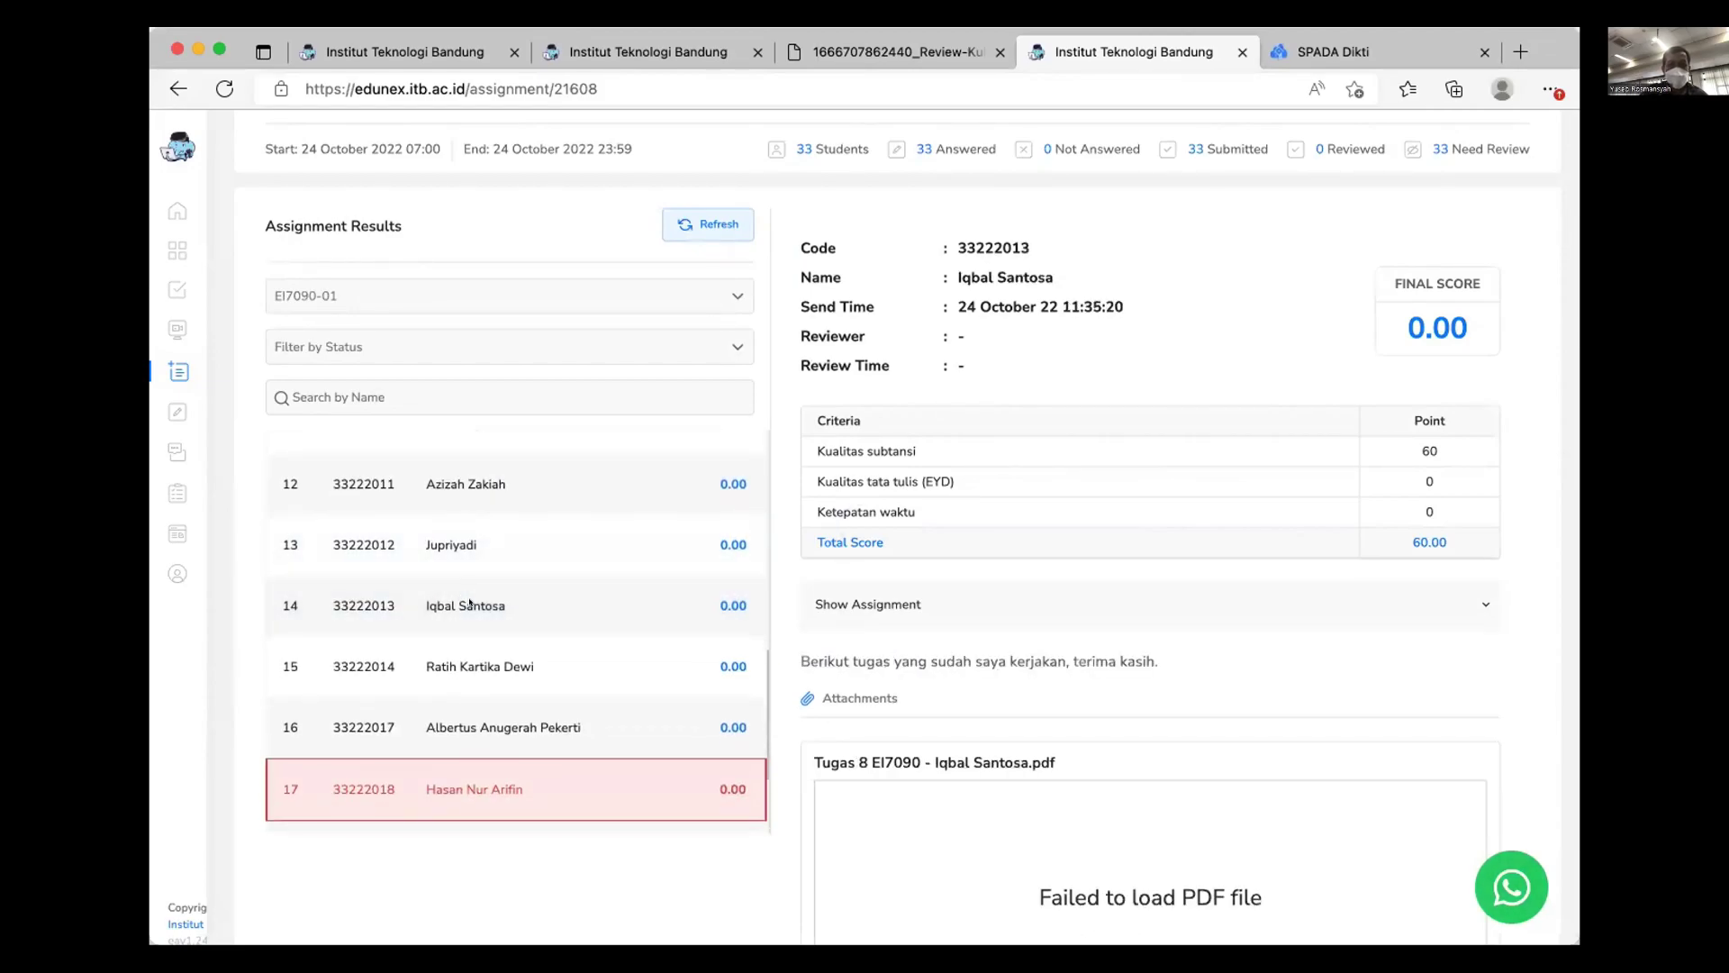
click(479, 660)
scroll(468, 559, down, 4)
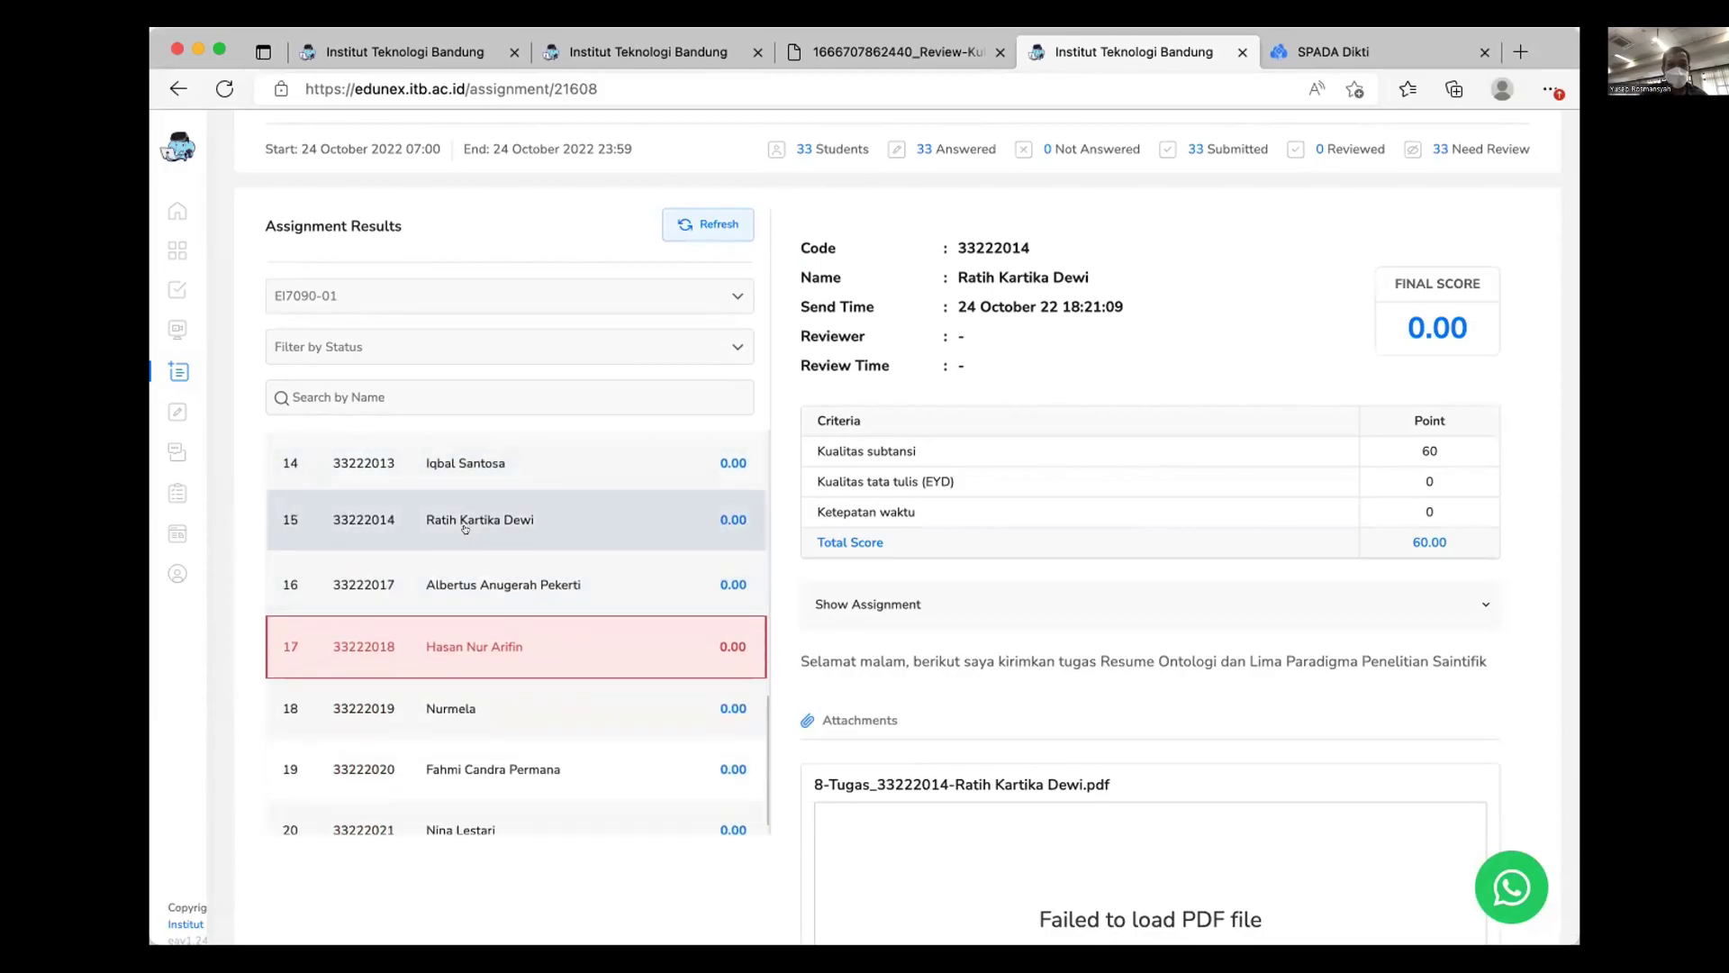
click(470, 585)
click(474, 635)
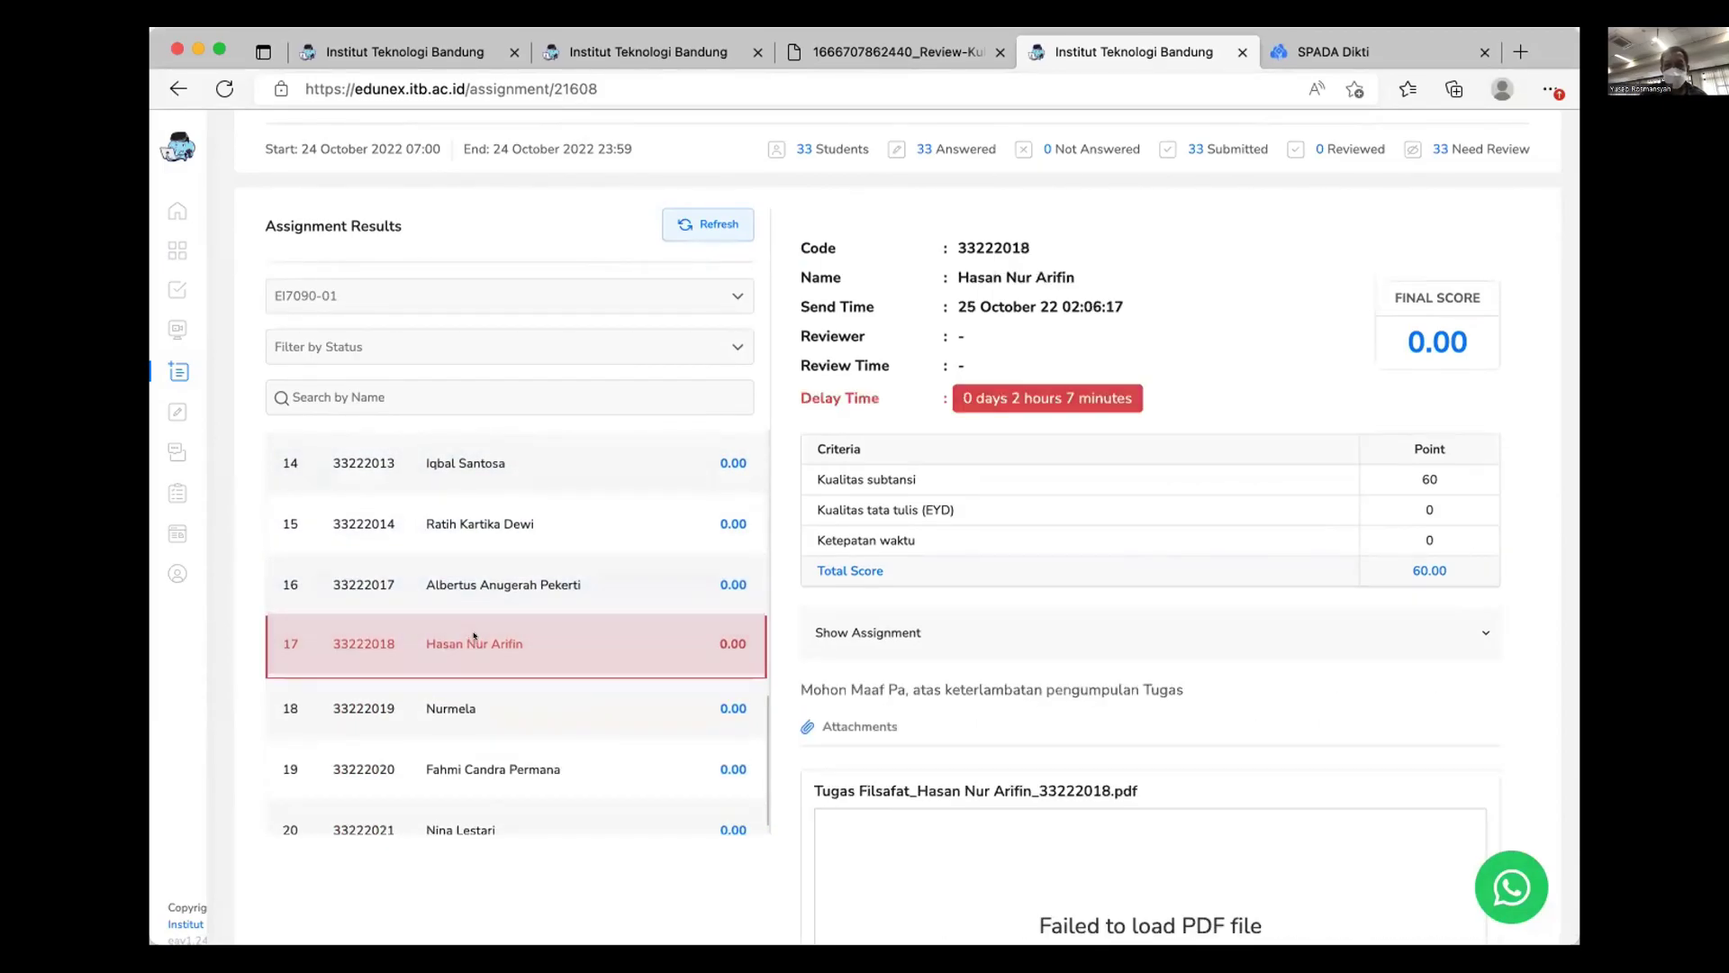
View the submissions of students 18 through 23 in the assignment results
scroll(467, 633, down, 2)
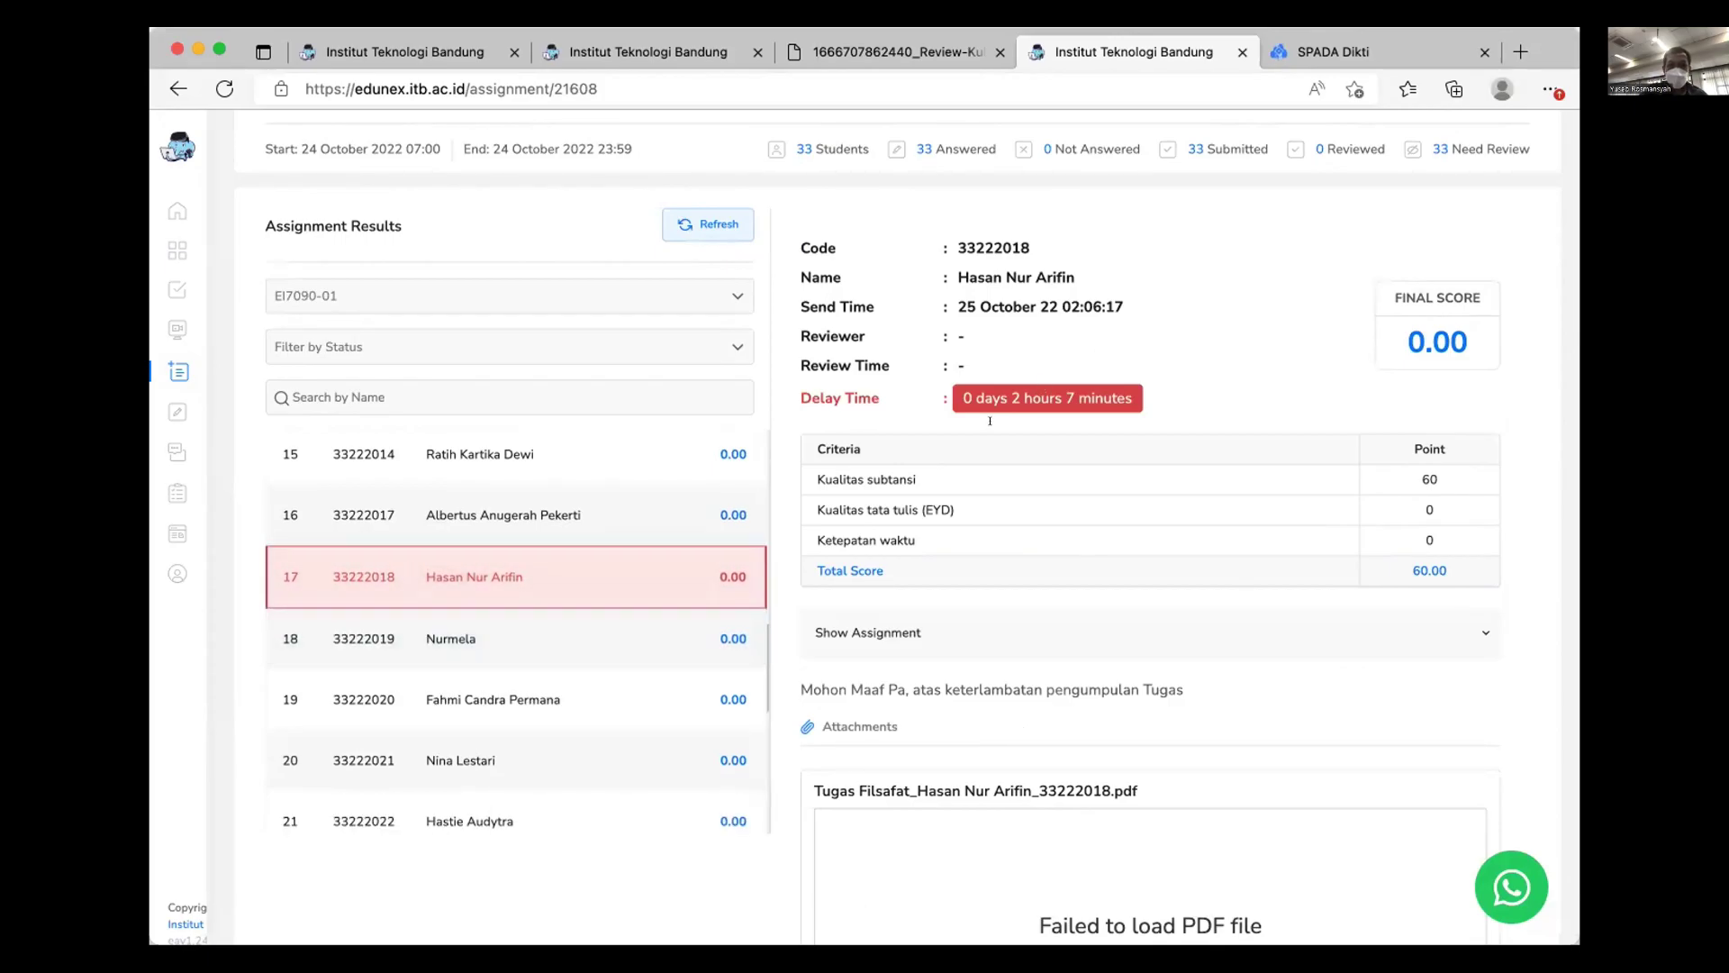
click(510, 641)
click(492, 691)
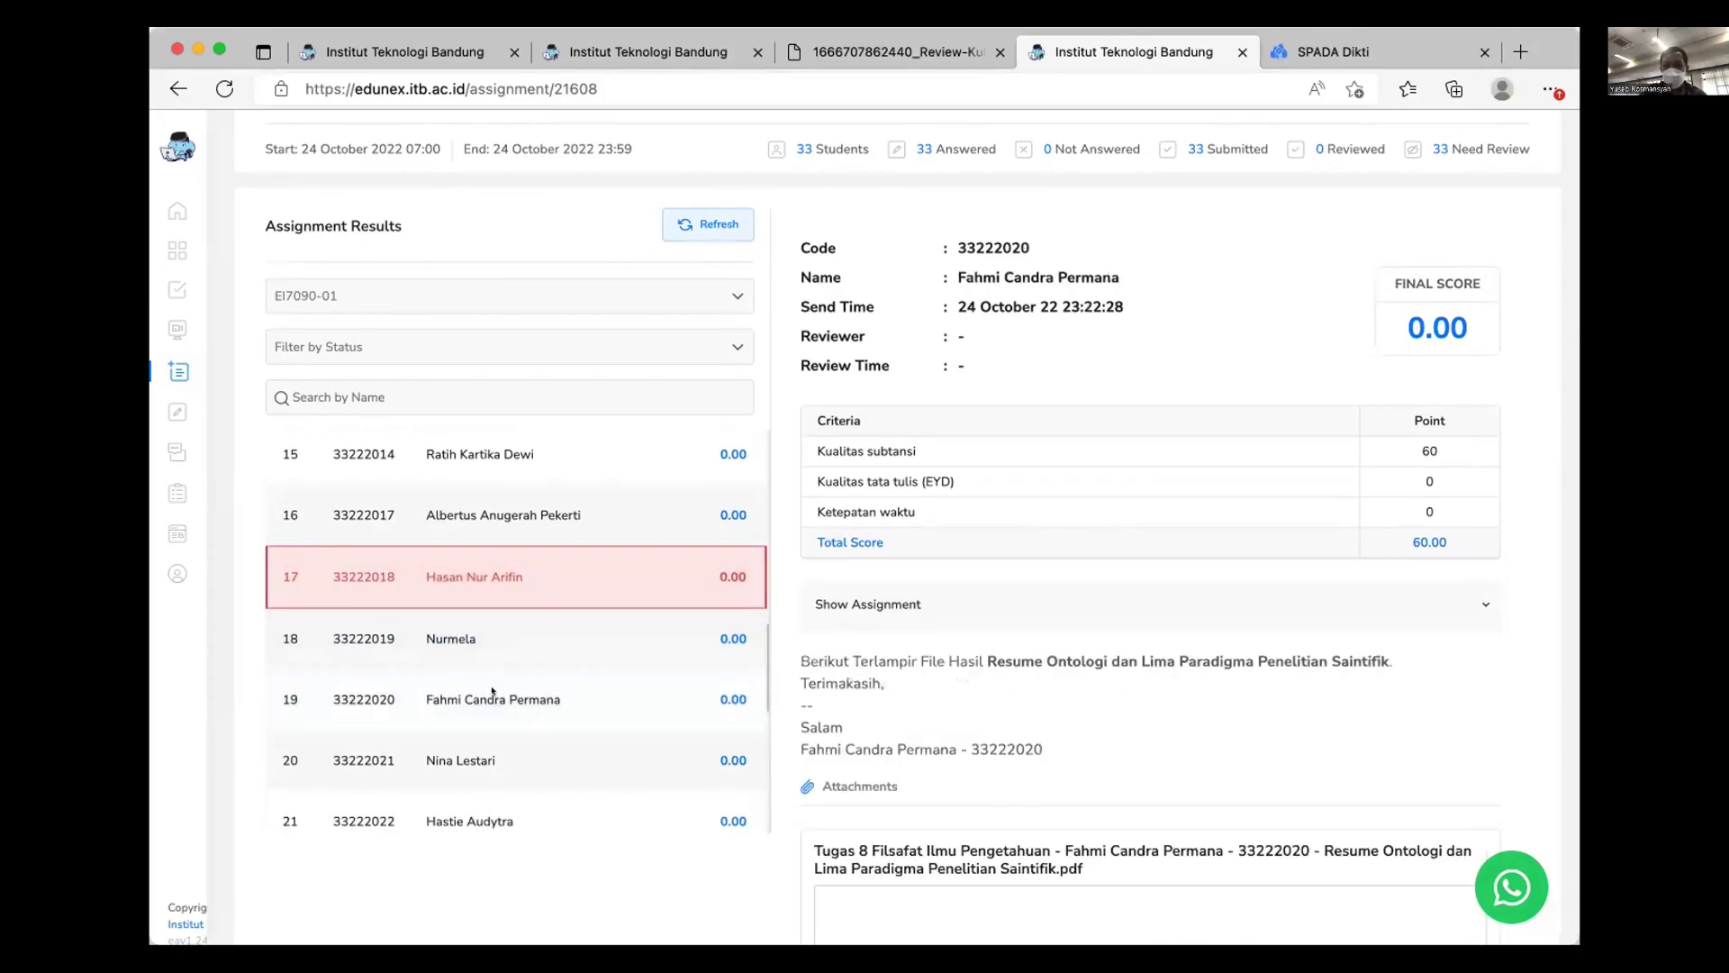
scroll(458, 528, down, 5)
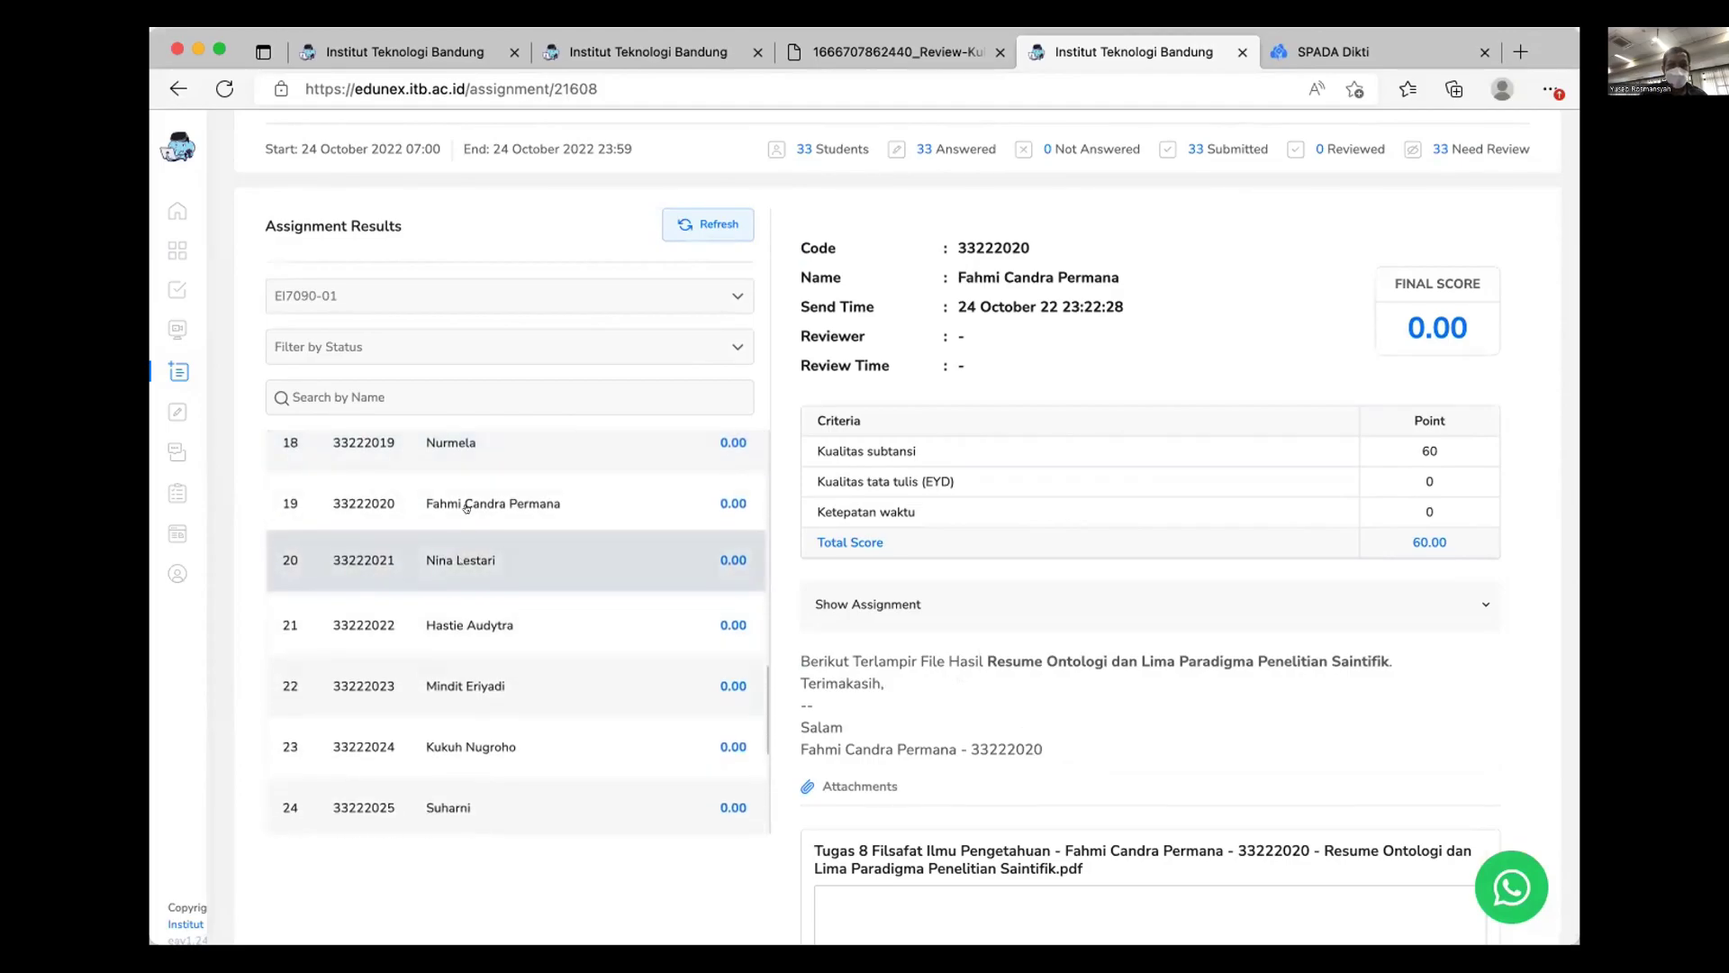
click(469, 560)
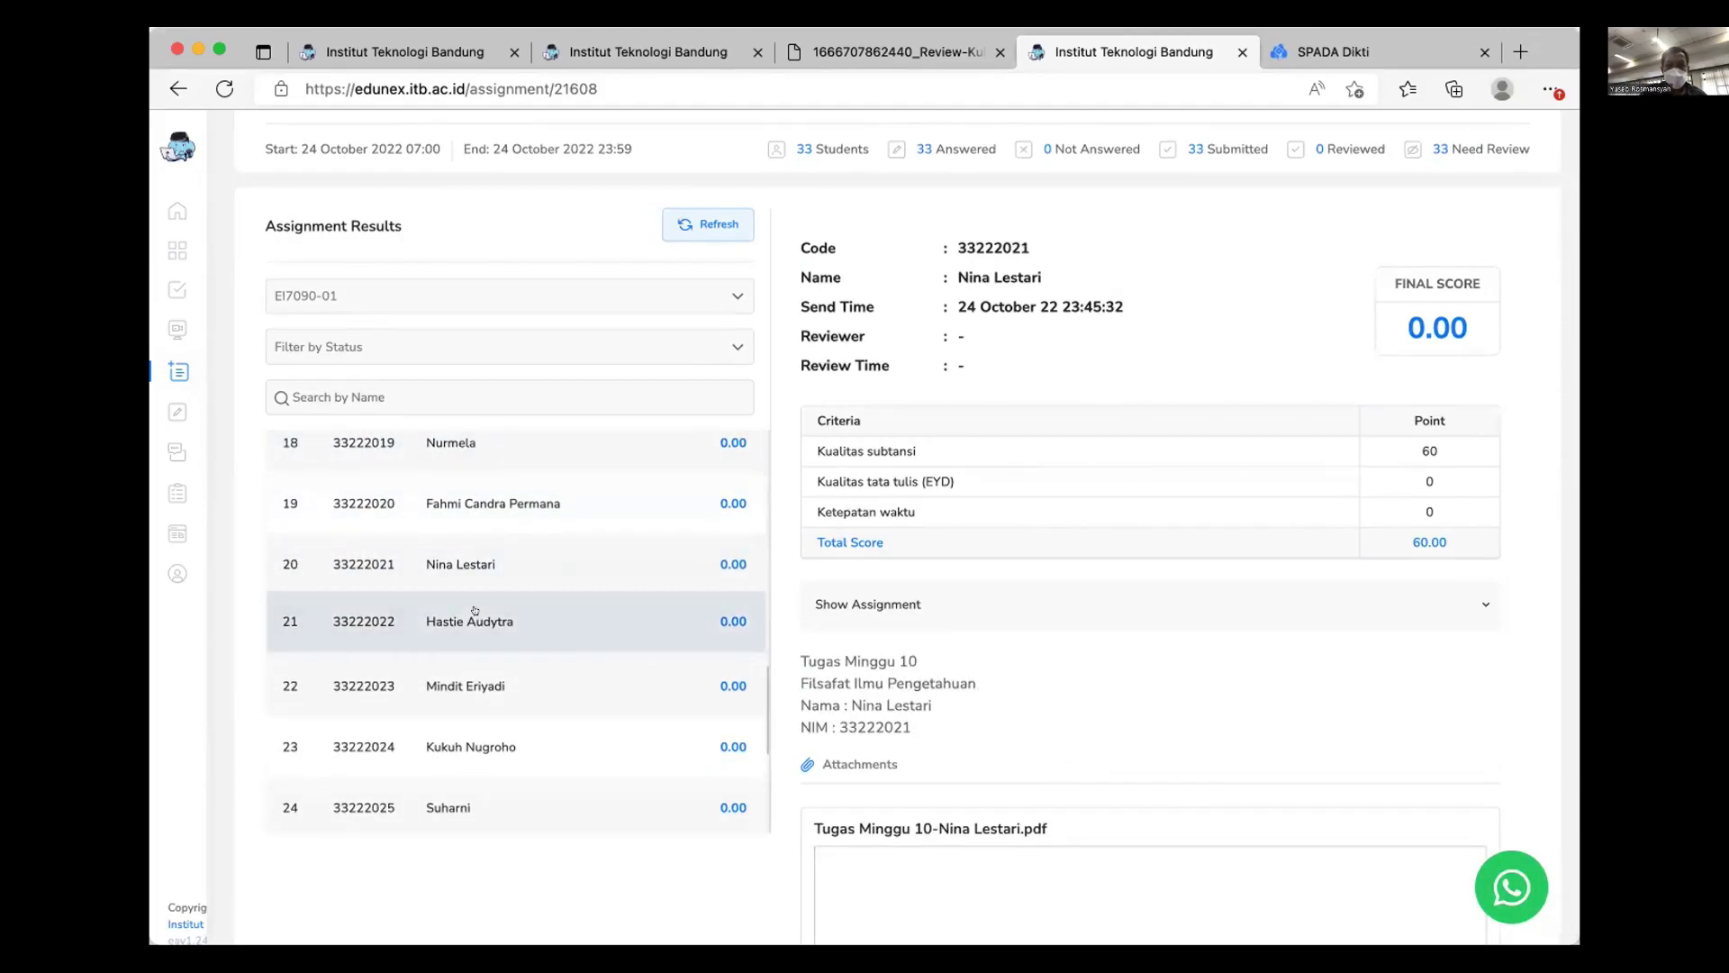
click(474, 611)
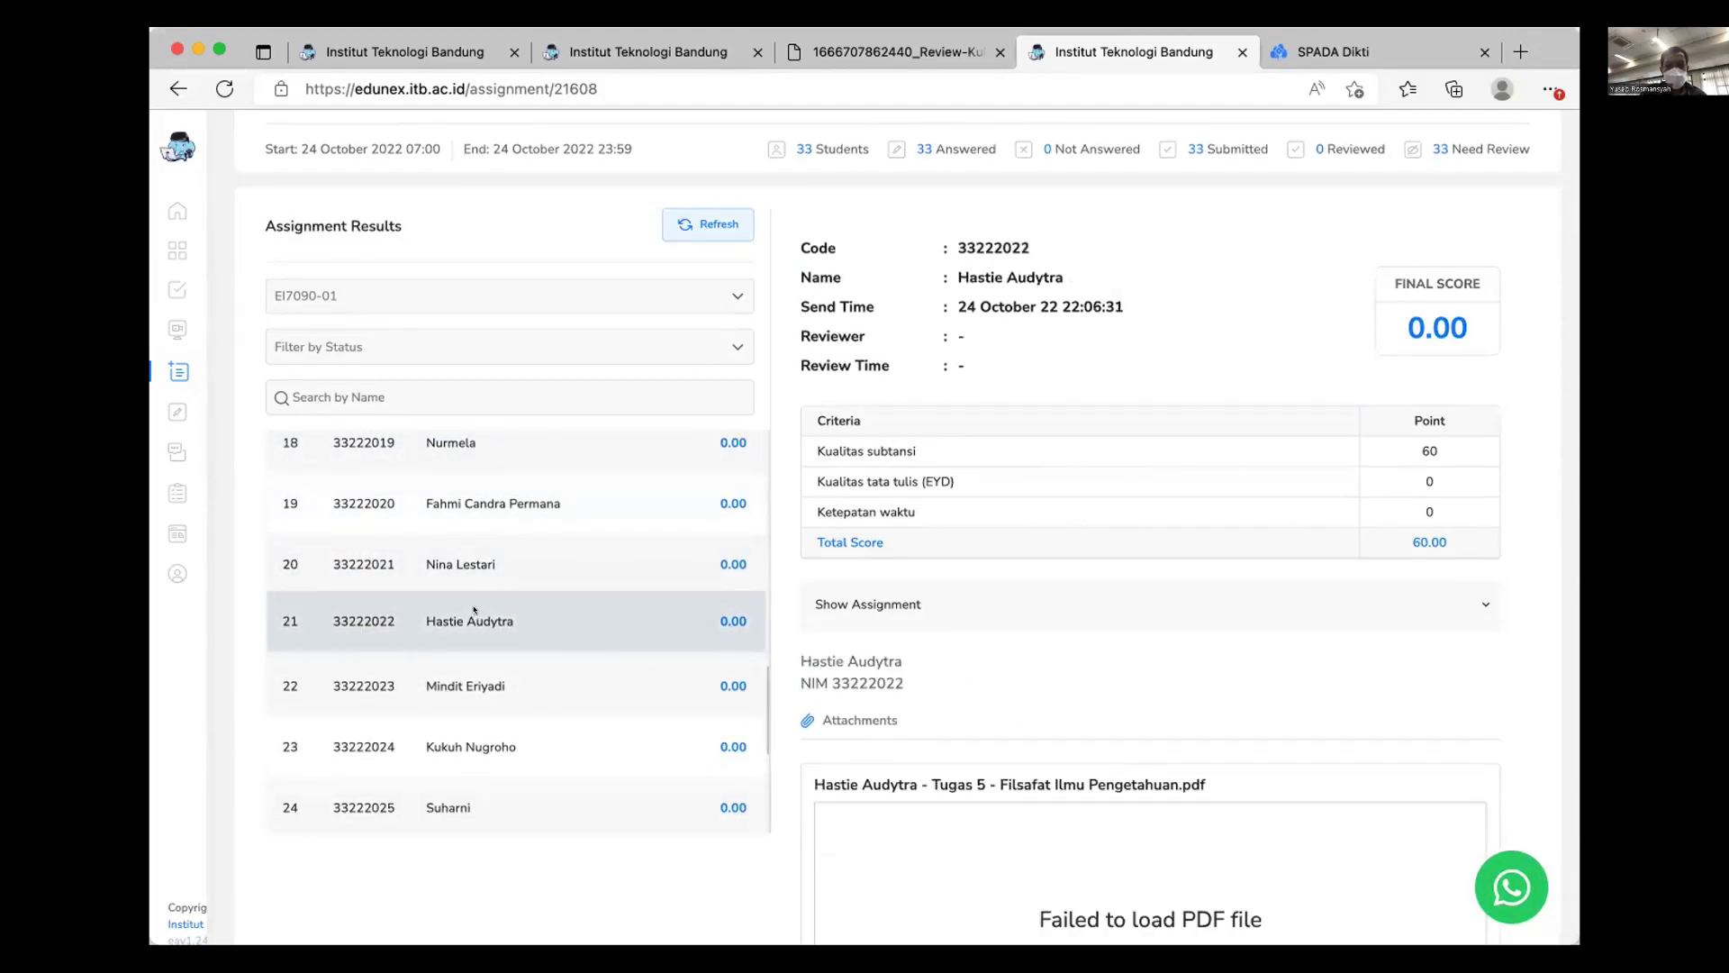
click(475, 676)
click(470, 724)
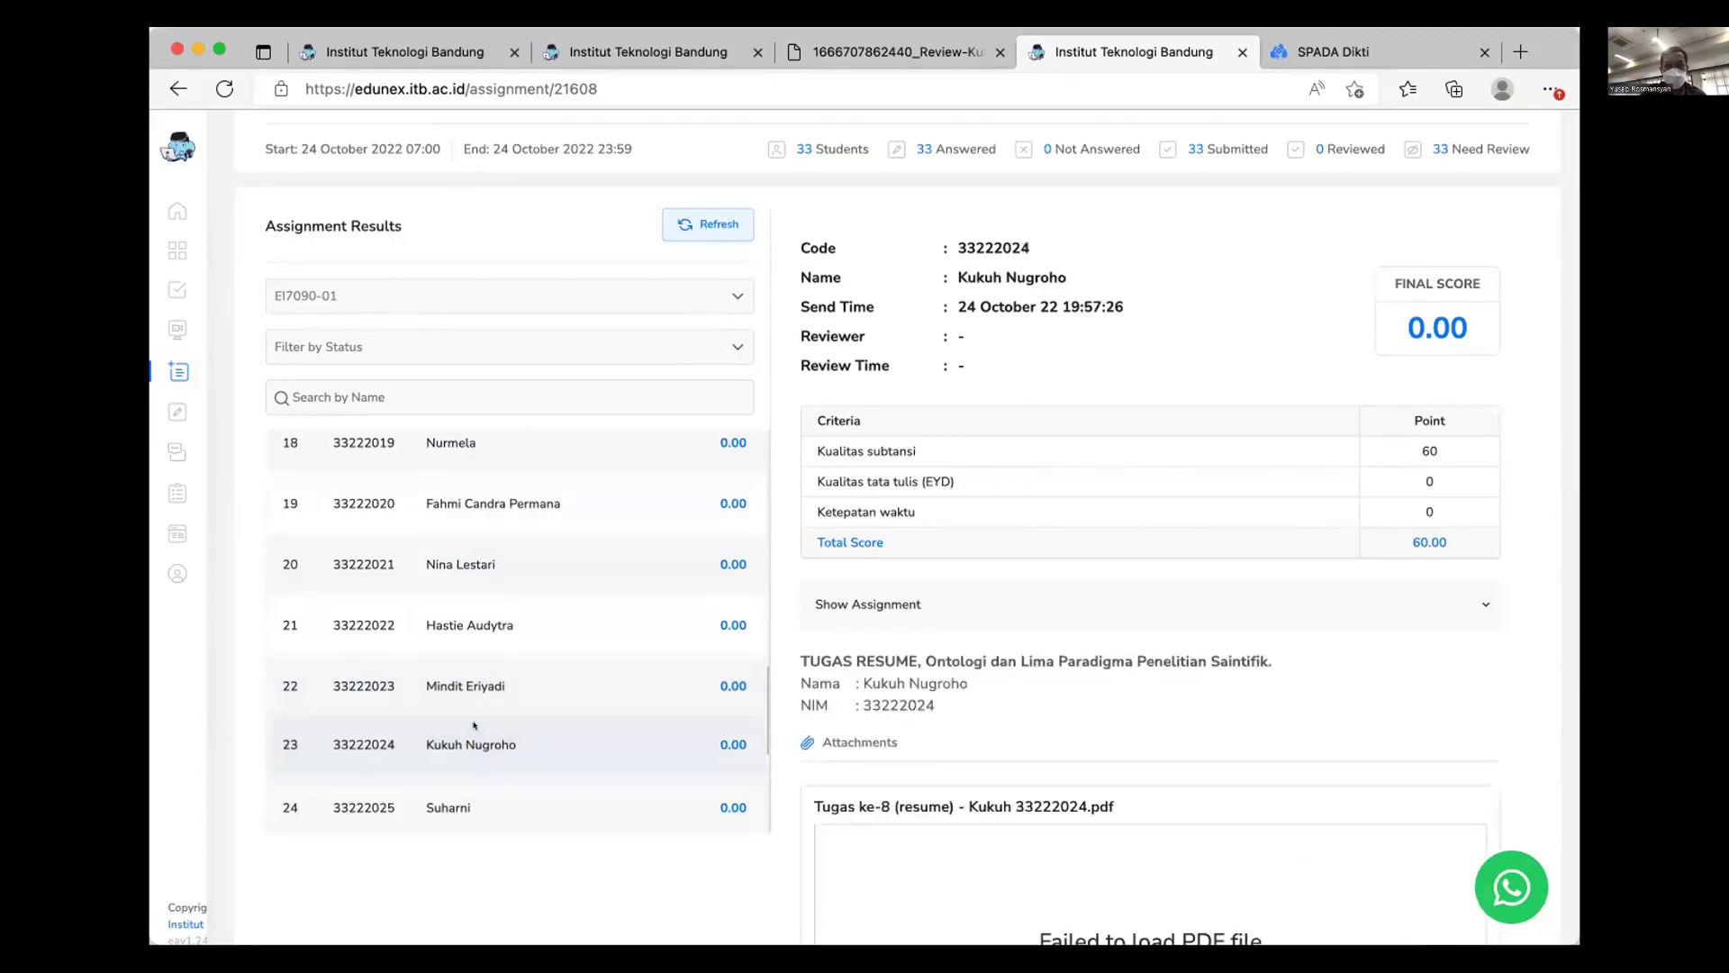
View the submissions of students 24 through 27, including the late one at number 26
scroll(504, 675, down, 3)
click(465, 556)
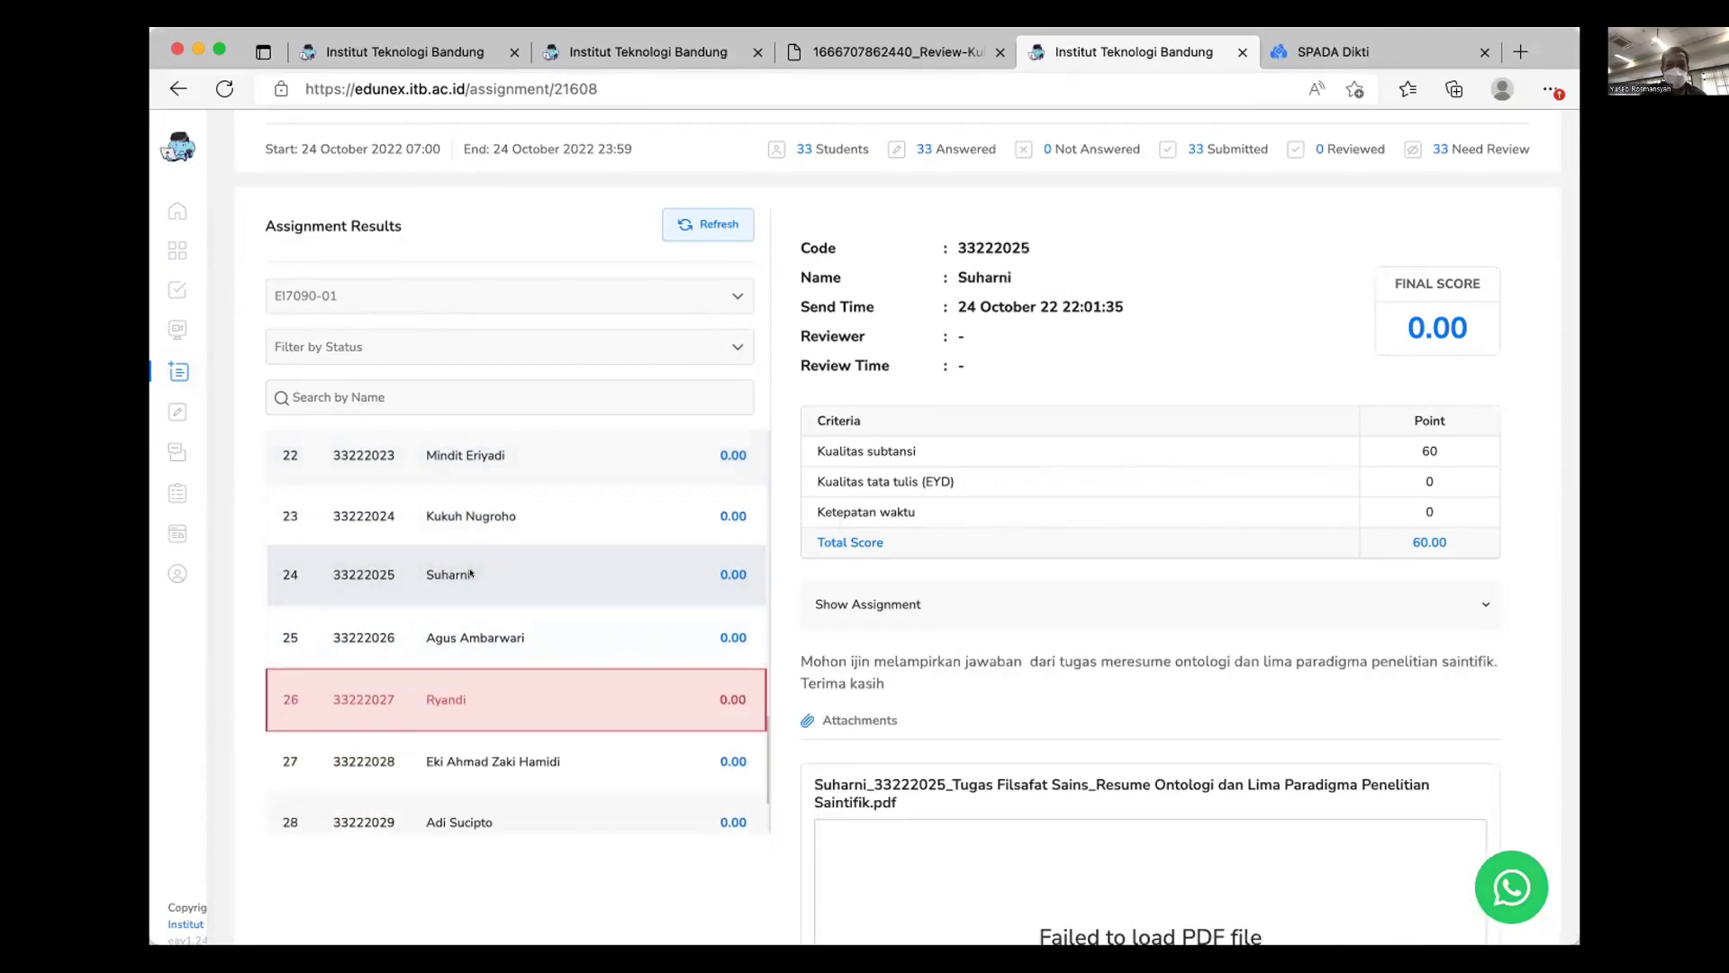
click(482, 628)
scroll(486, 621, down, 2)
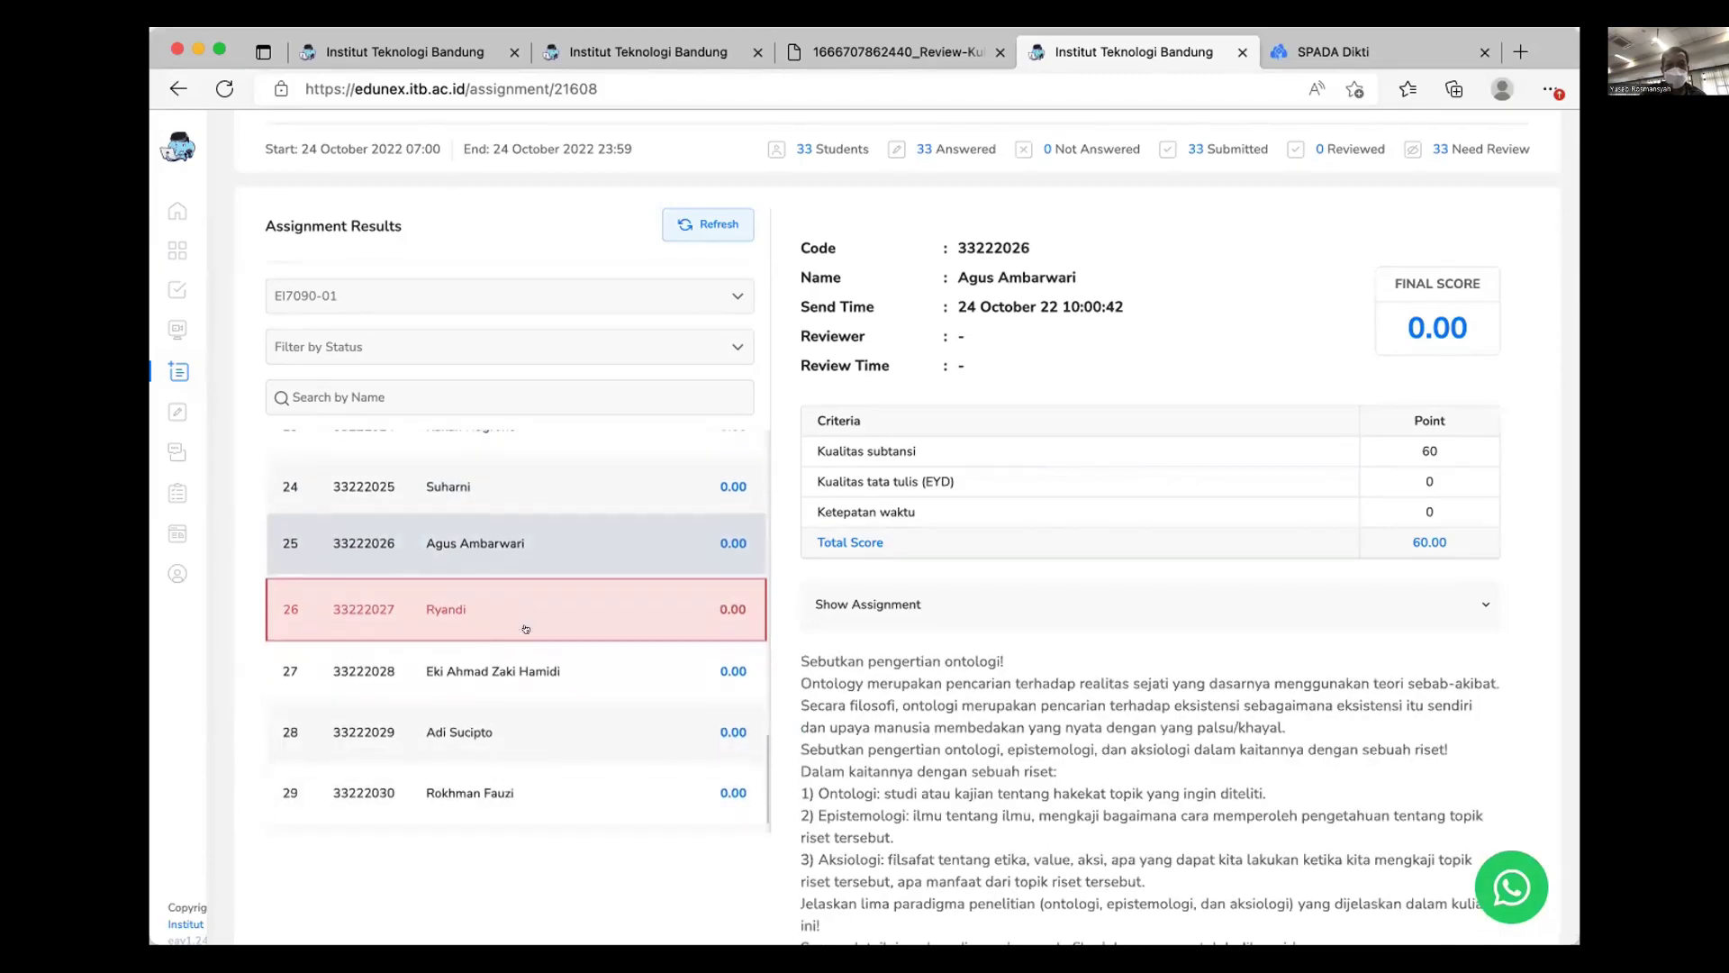
click(490, 556)
click(492, 613)
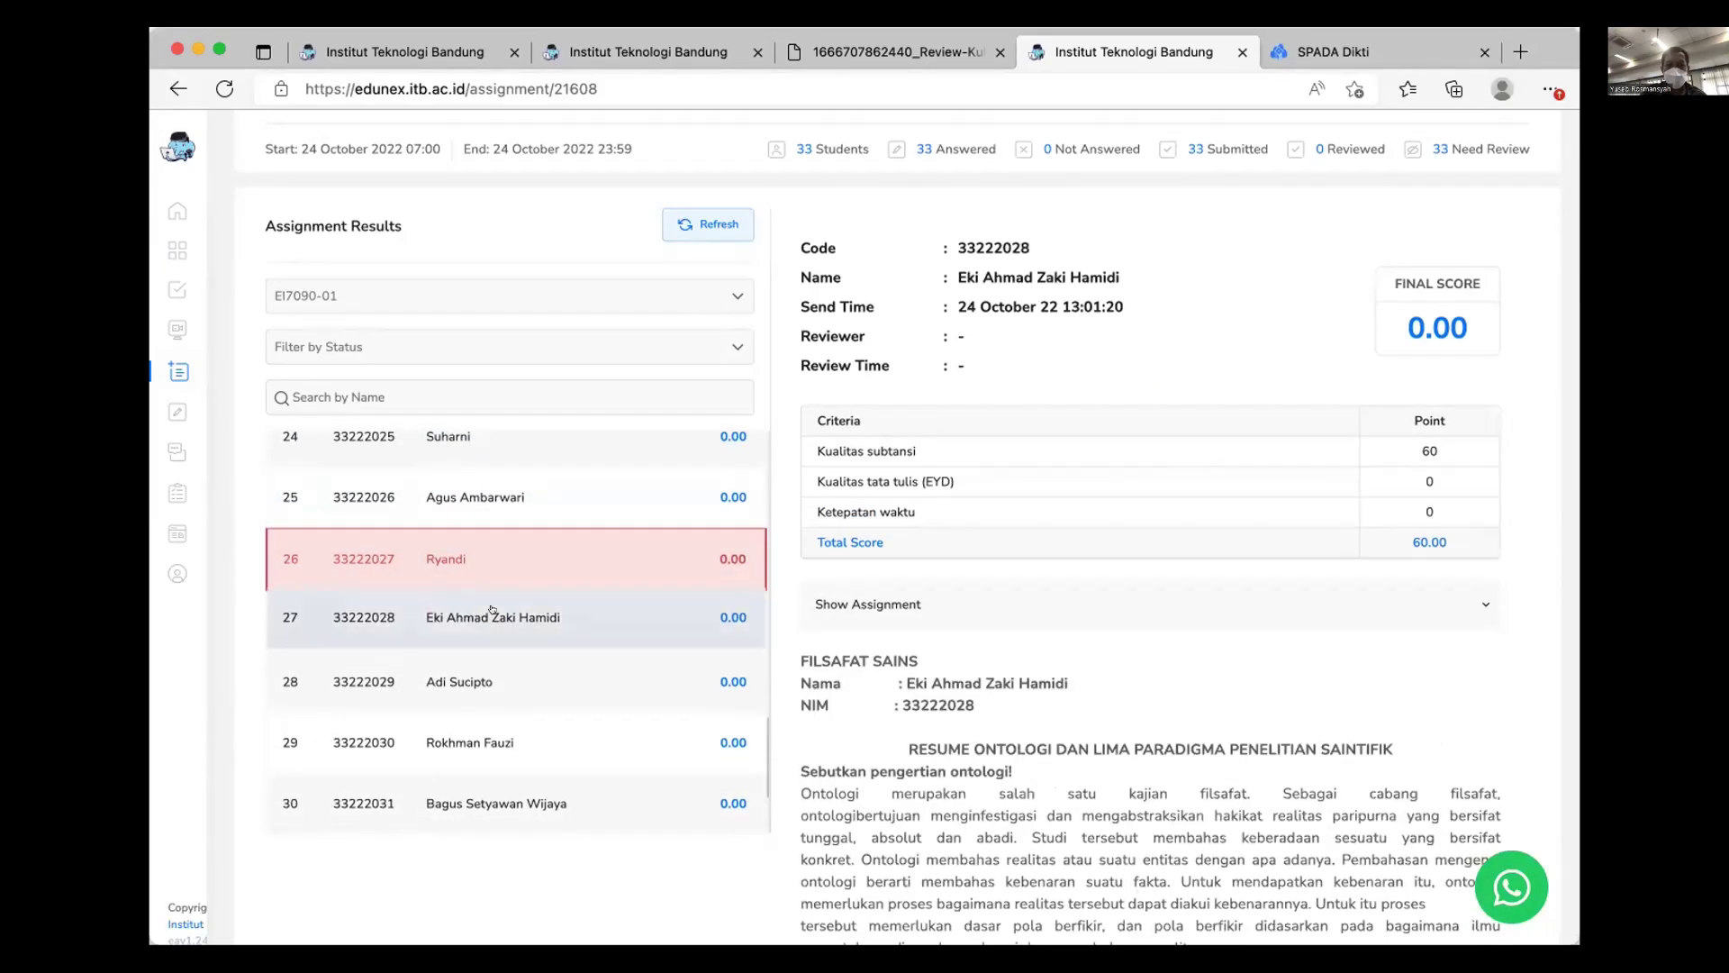
View the submissions of students 28 through 32 in the assignment results
scroll(492, 613, down, 2)
click(470, 545)
click(468, 596)
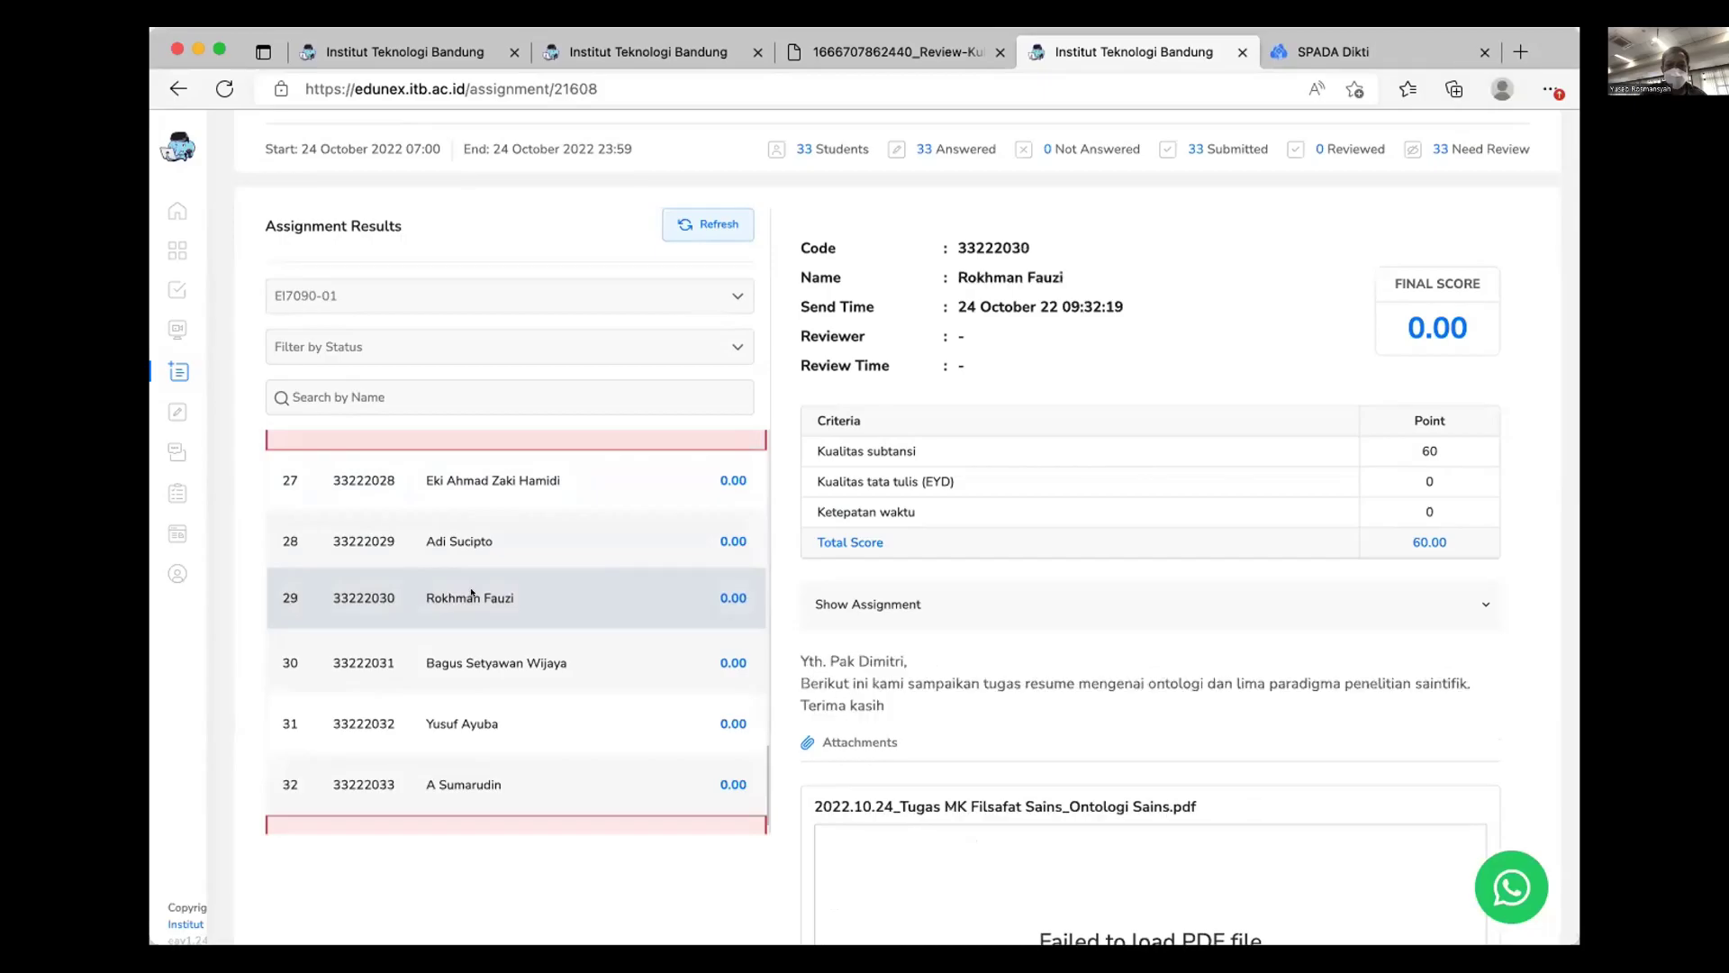
scroll(455, 605, down, 1)
click(448, 613)
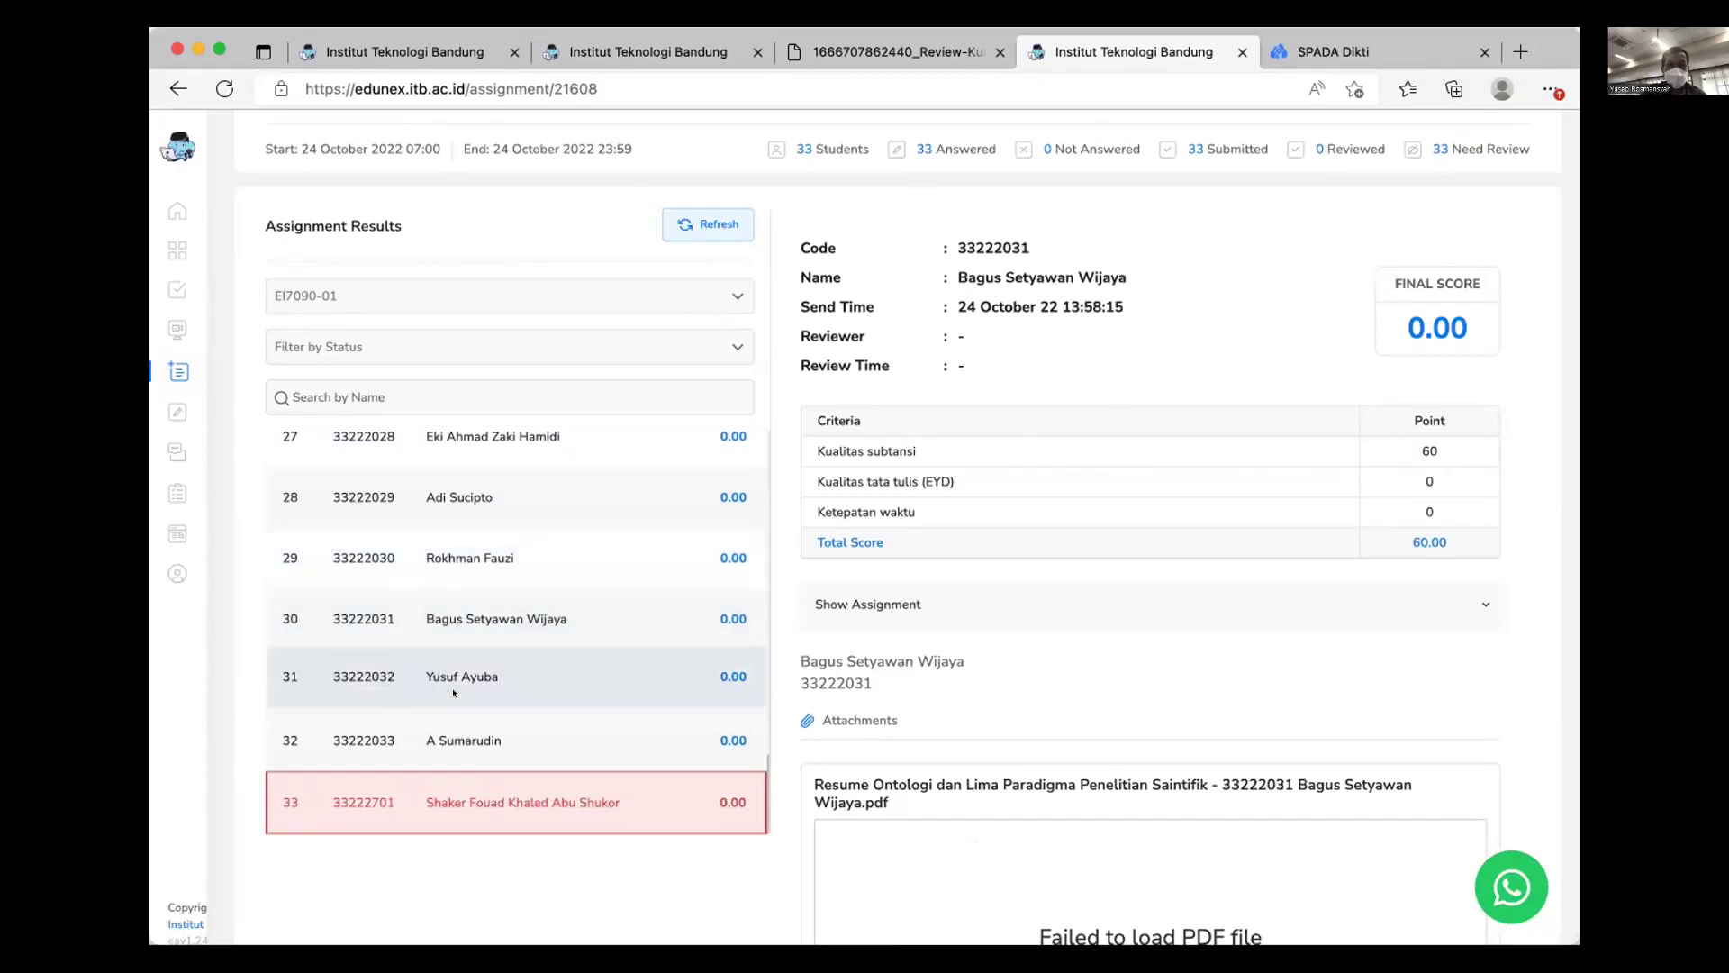
click(461, 679)
click(477, 736)
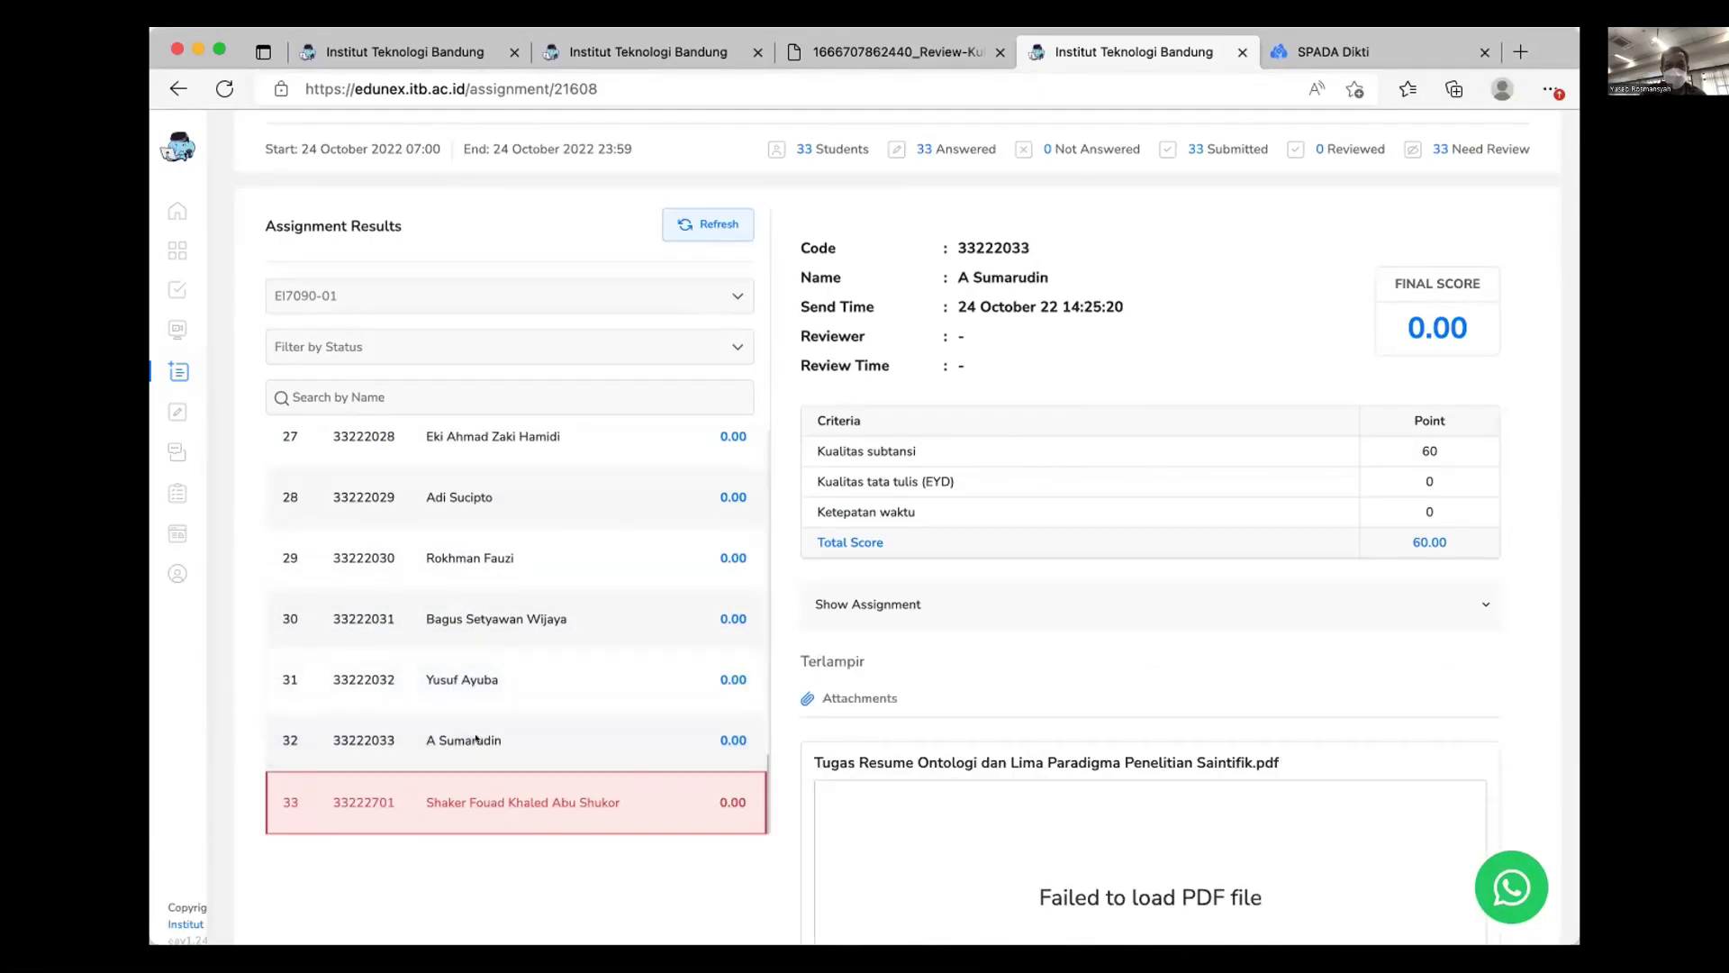
Open the last student's late submission, view its attached Word document, and return to the assignment results
scroll(475, 726, down, 5)
click(465, 427)
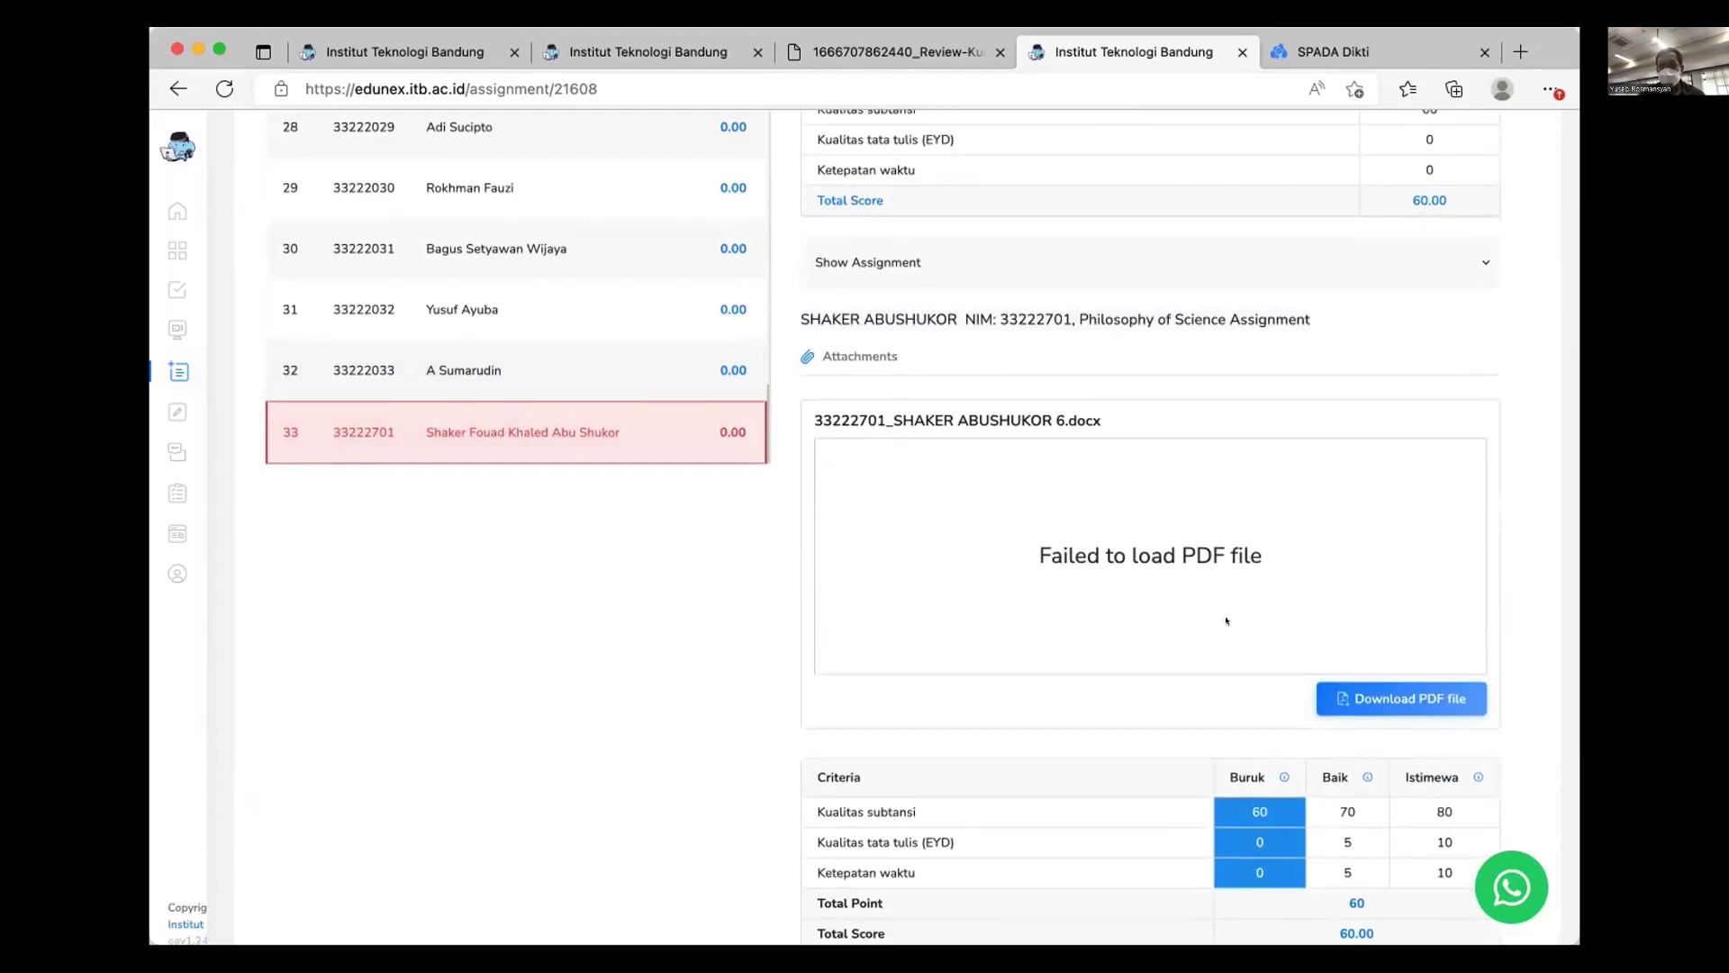
click(1383, 697)
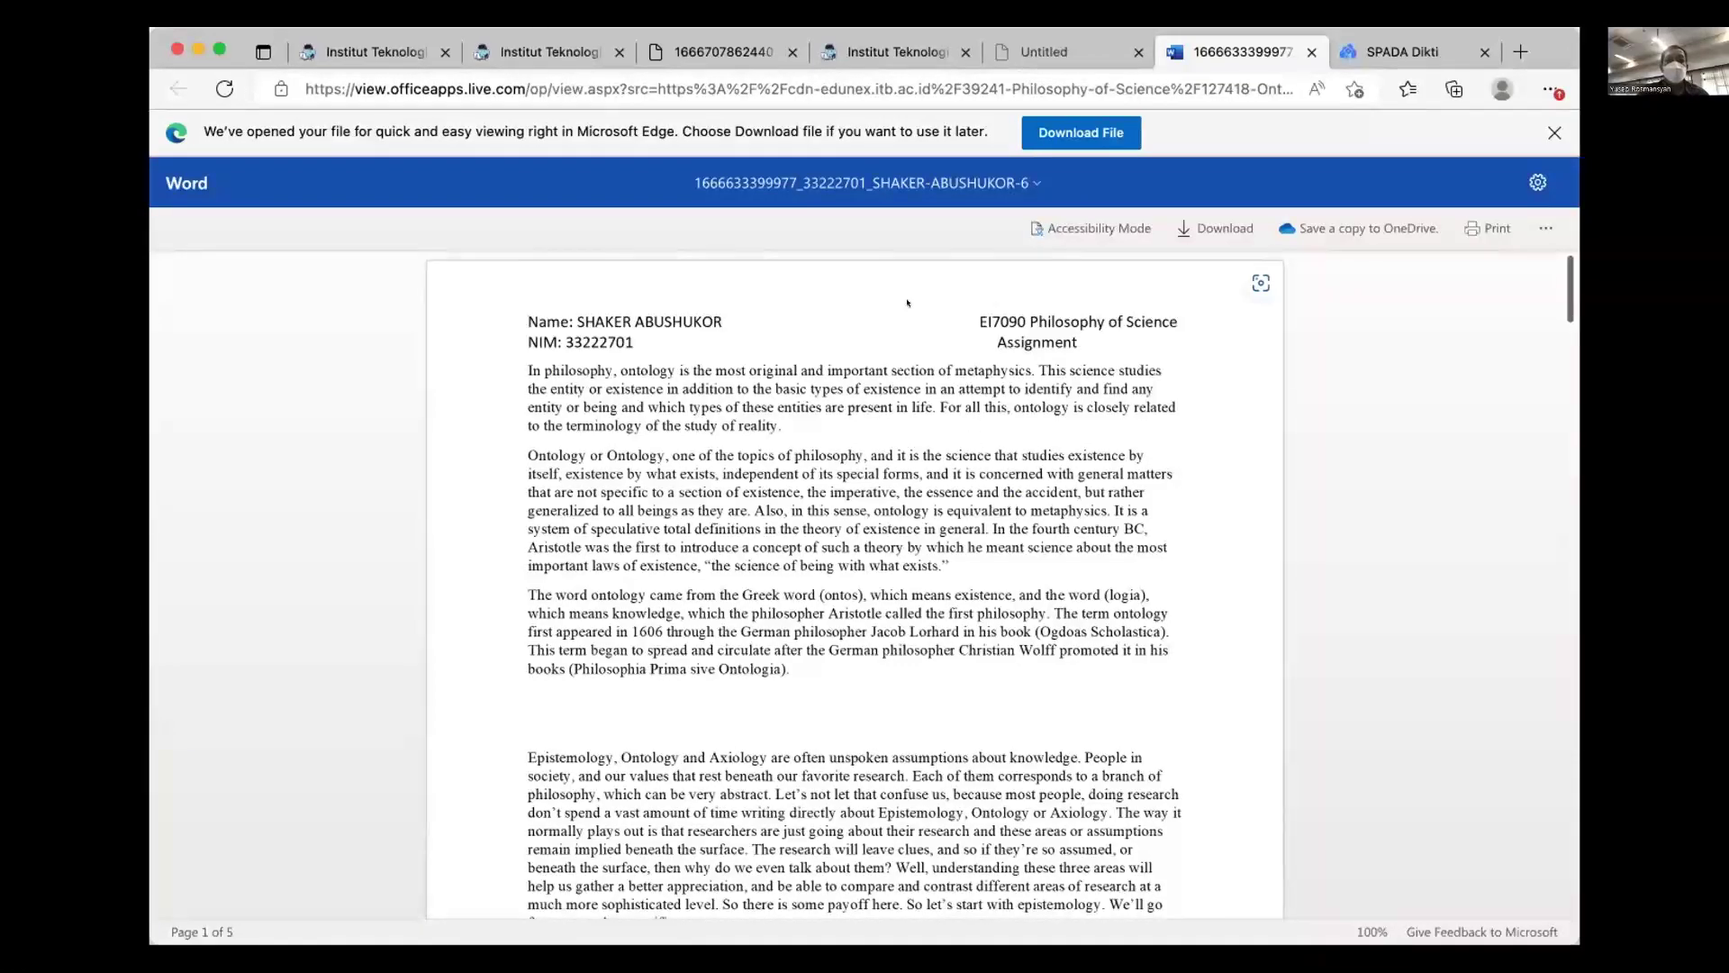
click(892, 51)
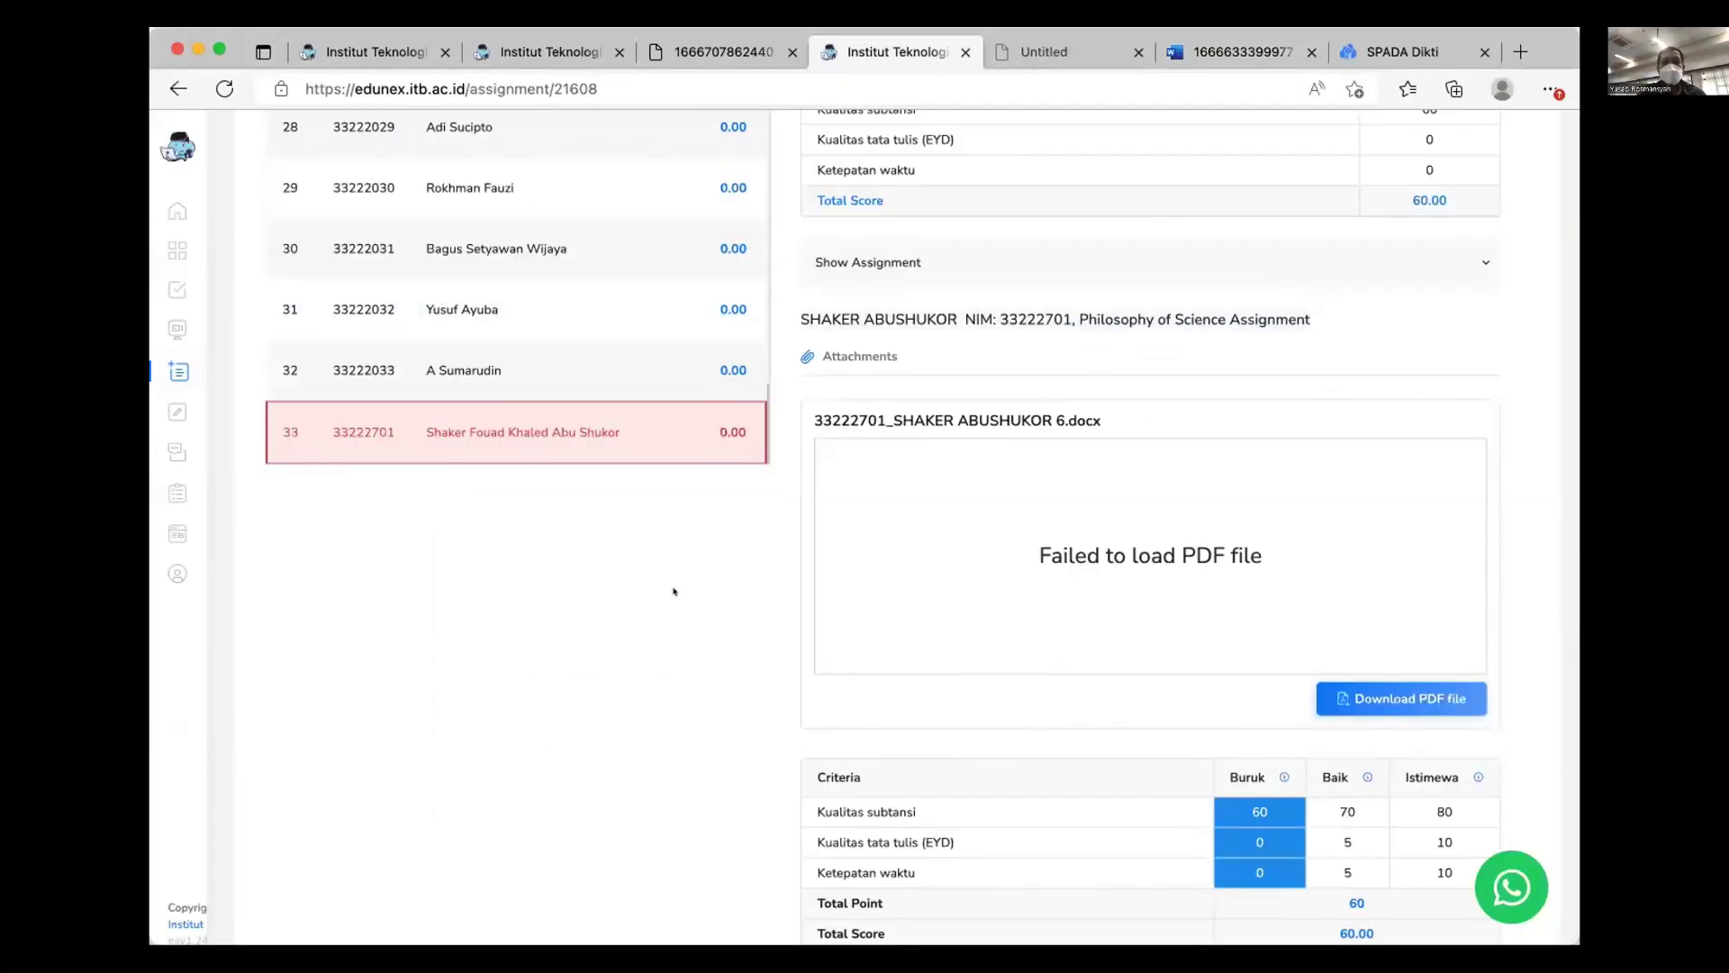
Go to the Presences section and open the attendance records of EI7090 - Philosophy of Science
scroll(1079, 492, up, 10)
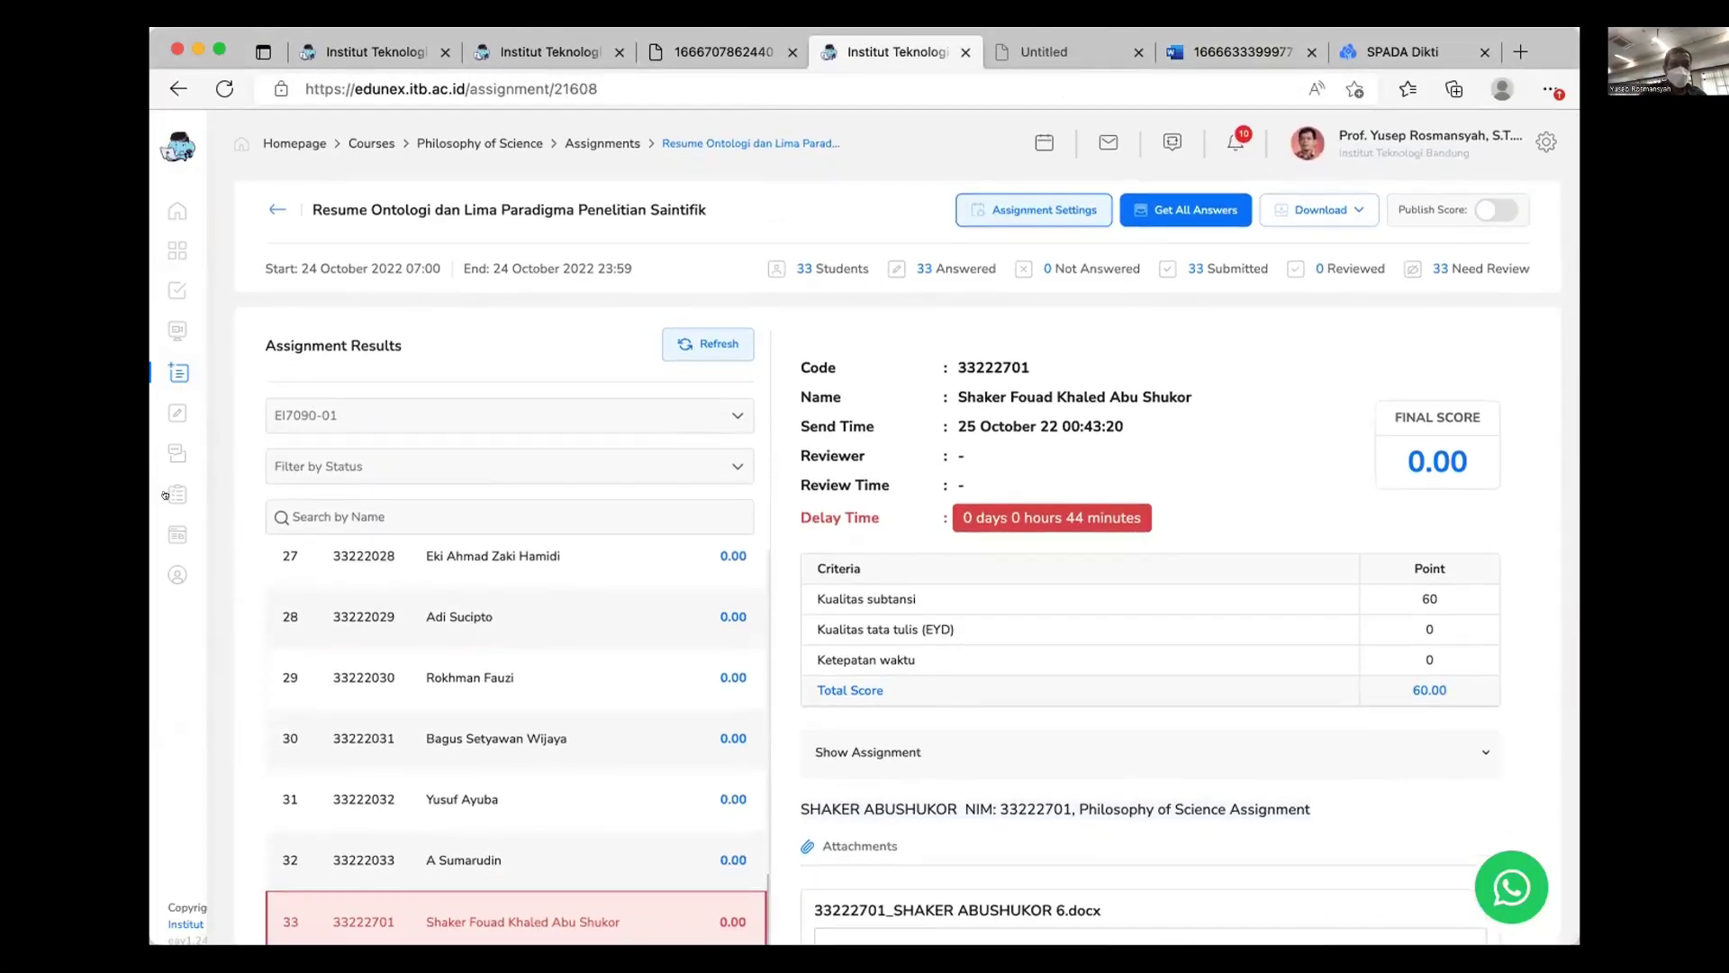
mouse_move(161, 488)
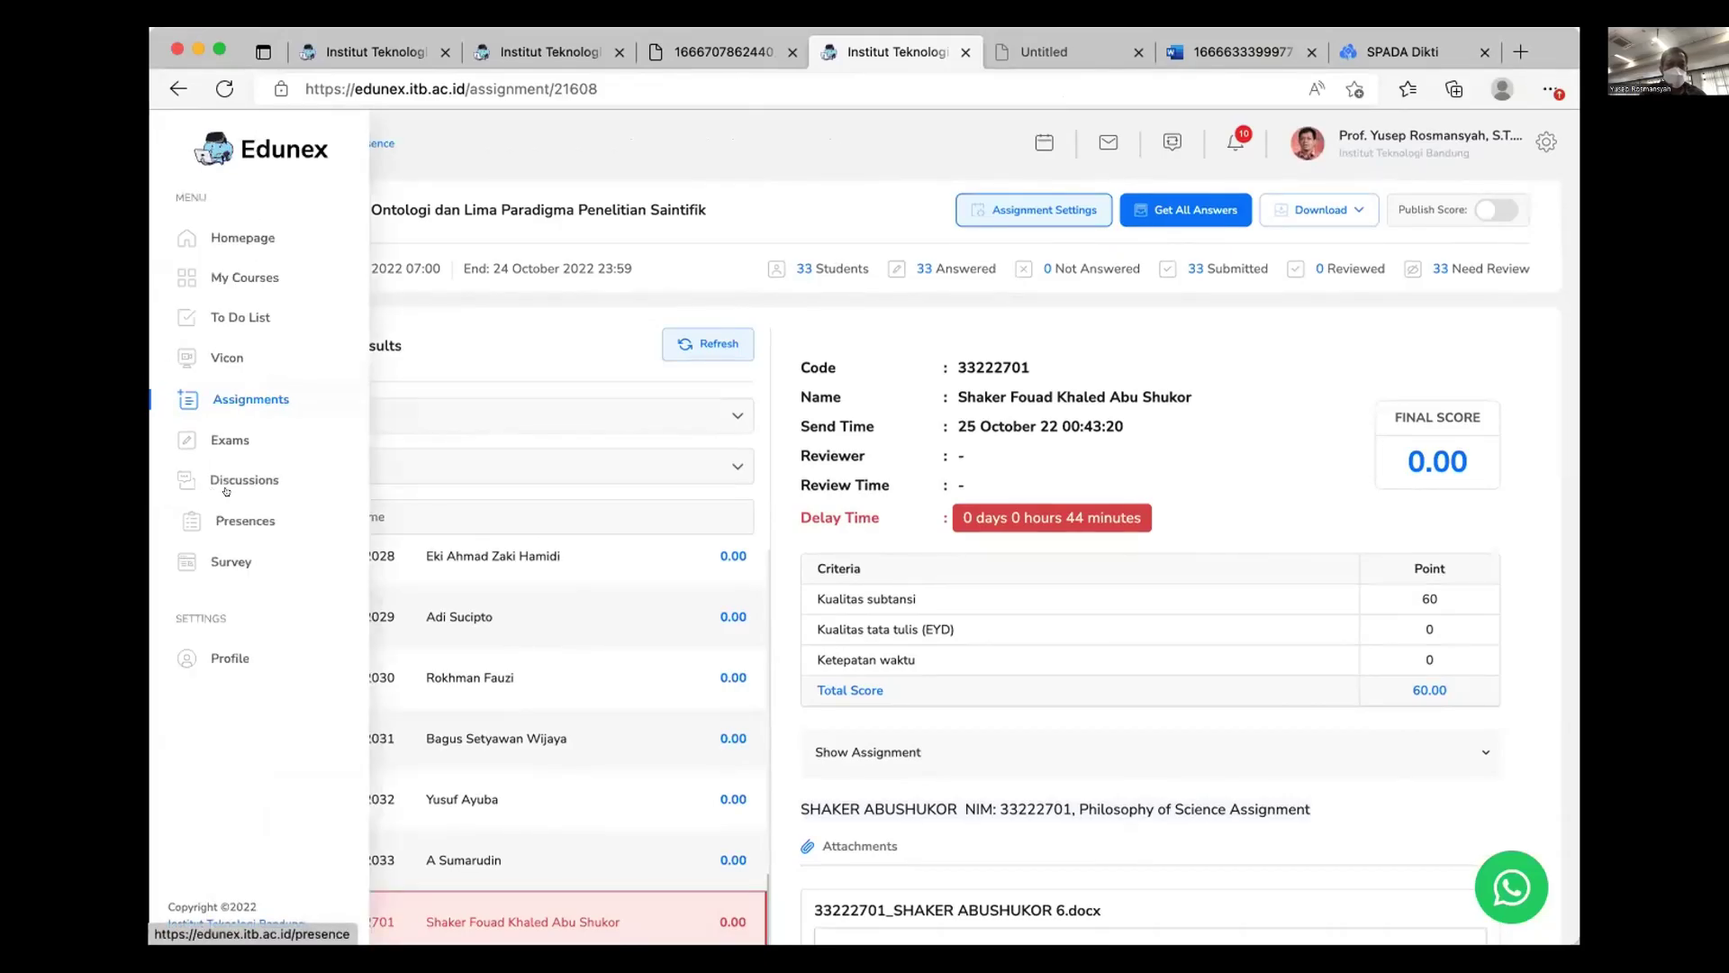
click(208, 492)
scroll(773, 721, down, 9)
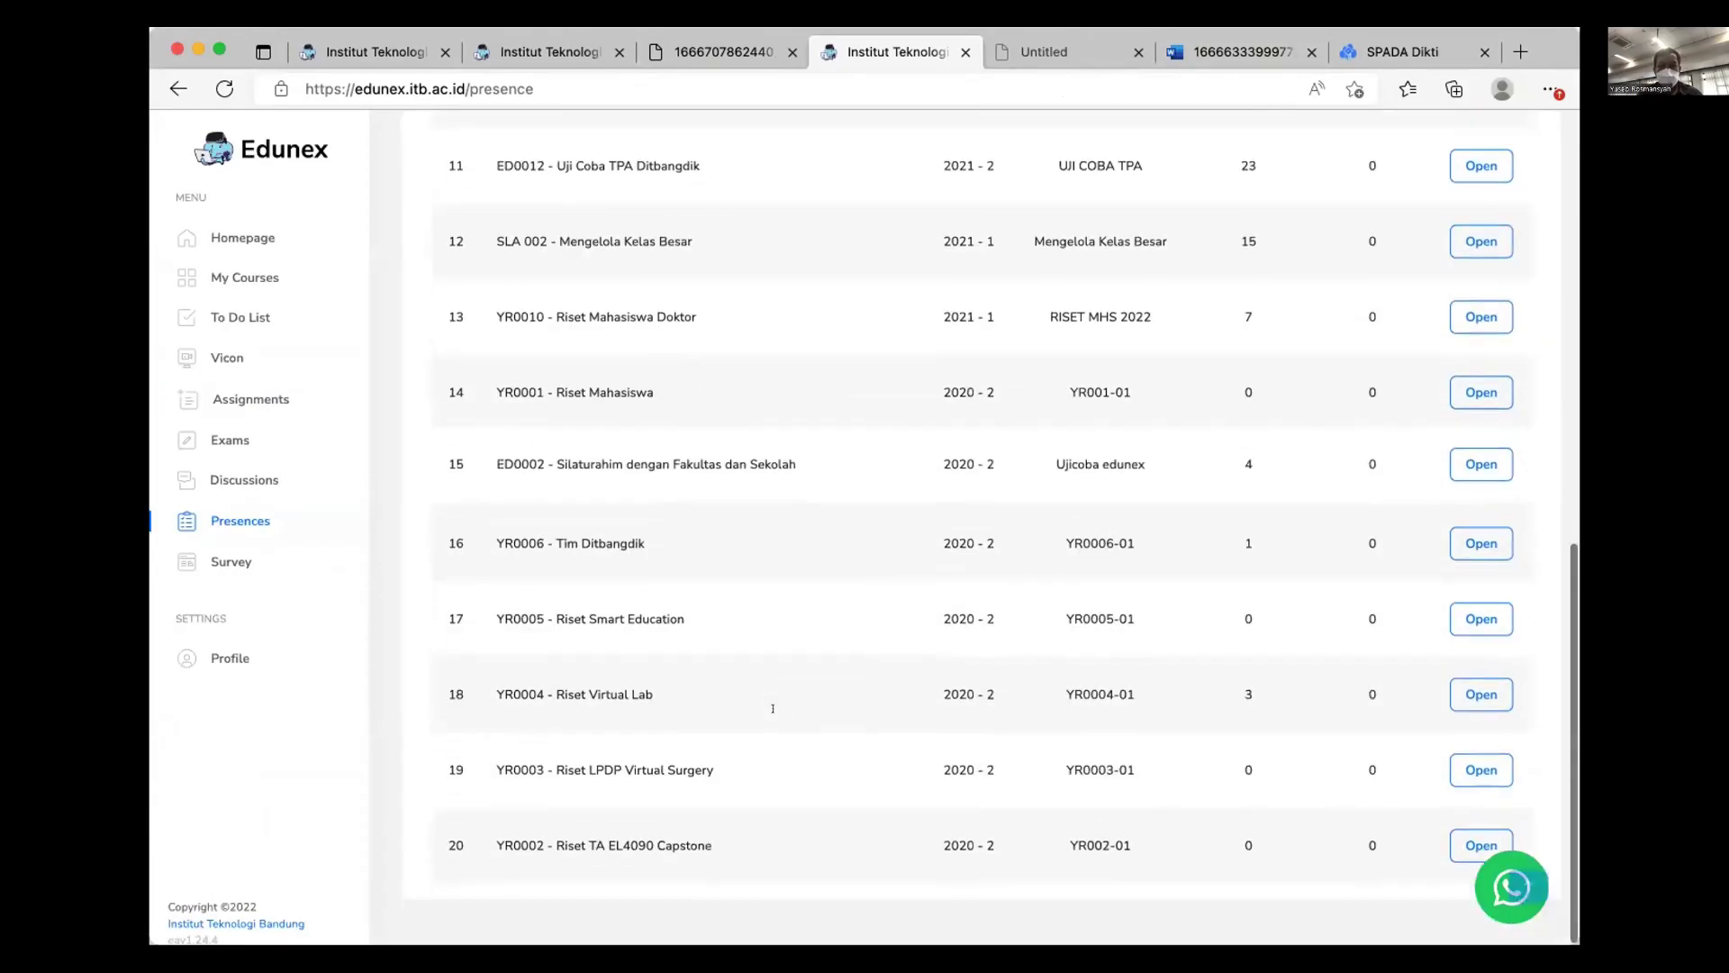
scroll(829, 655, up, 4)
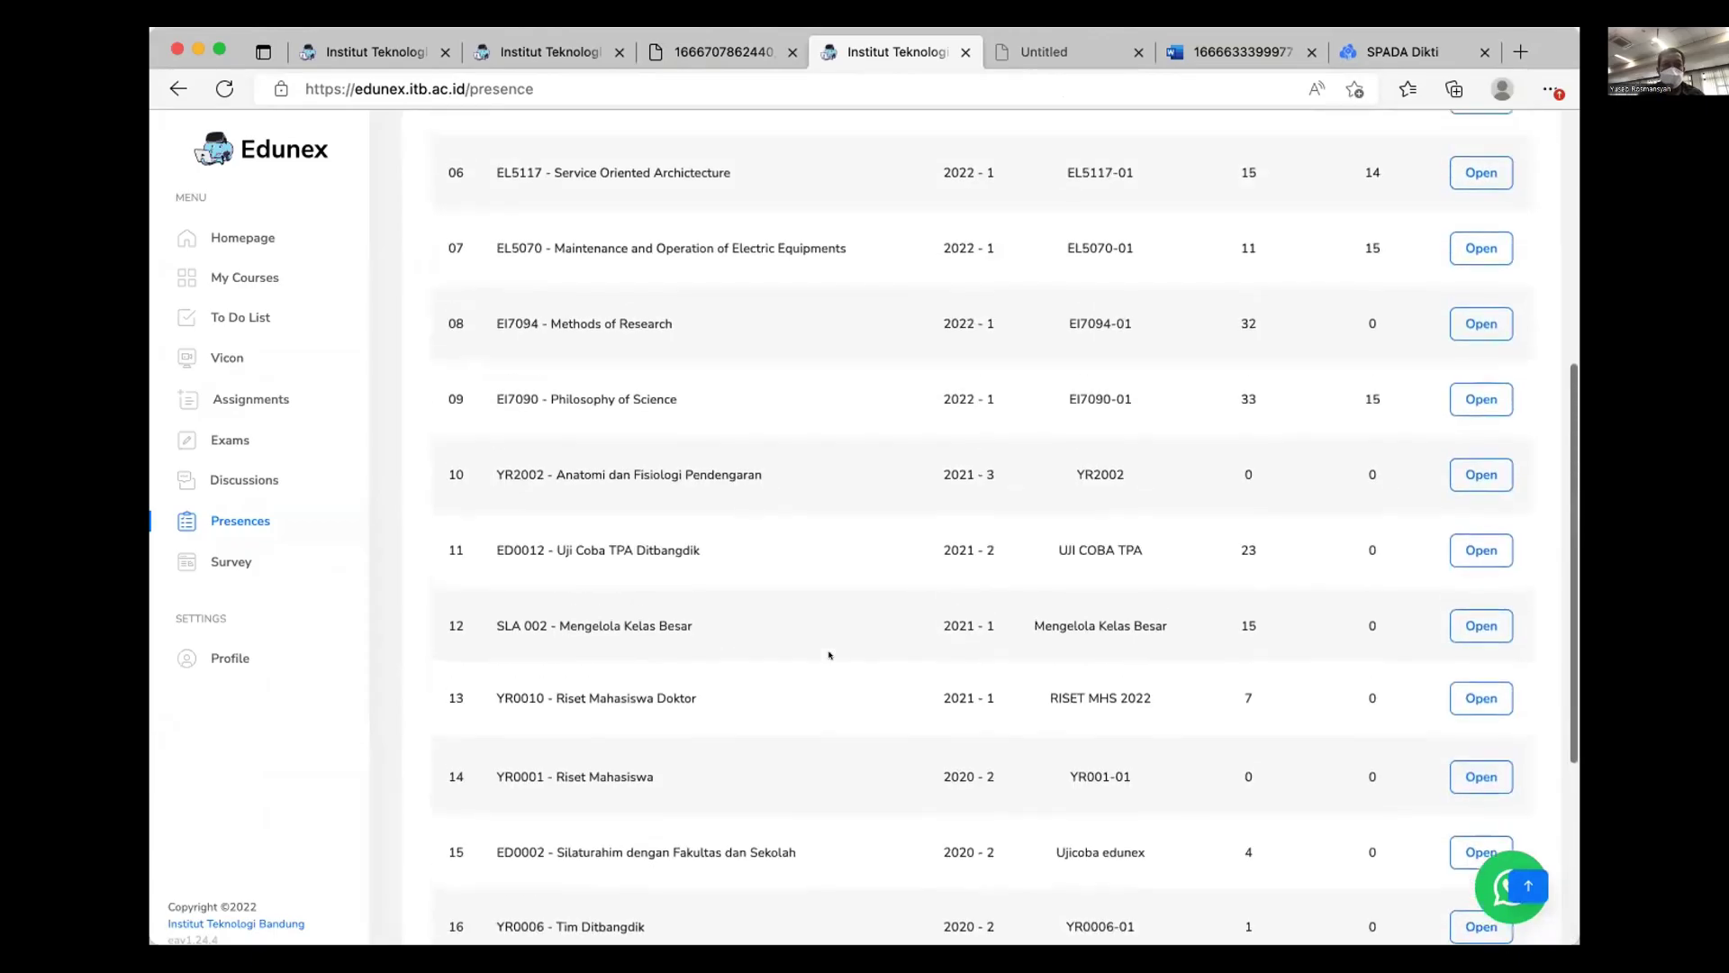
click(1463, 430)
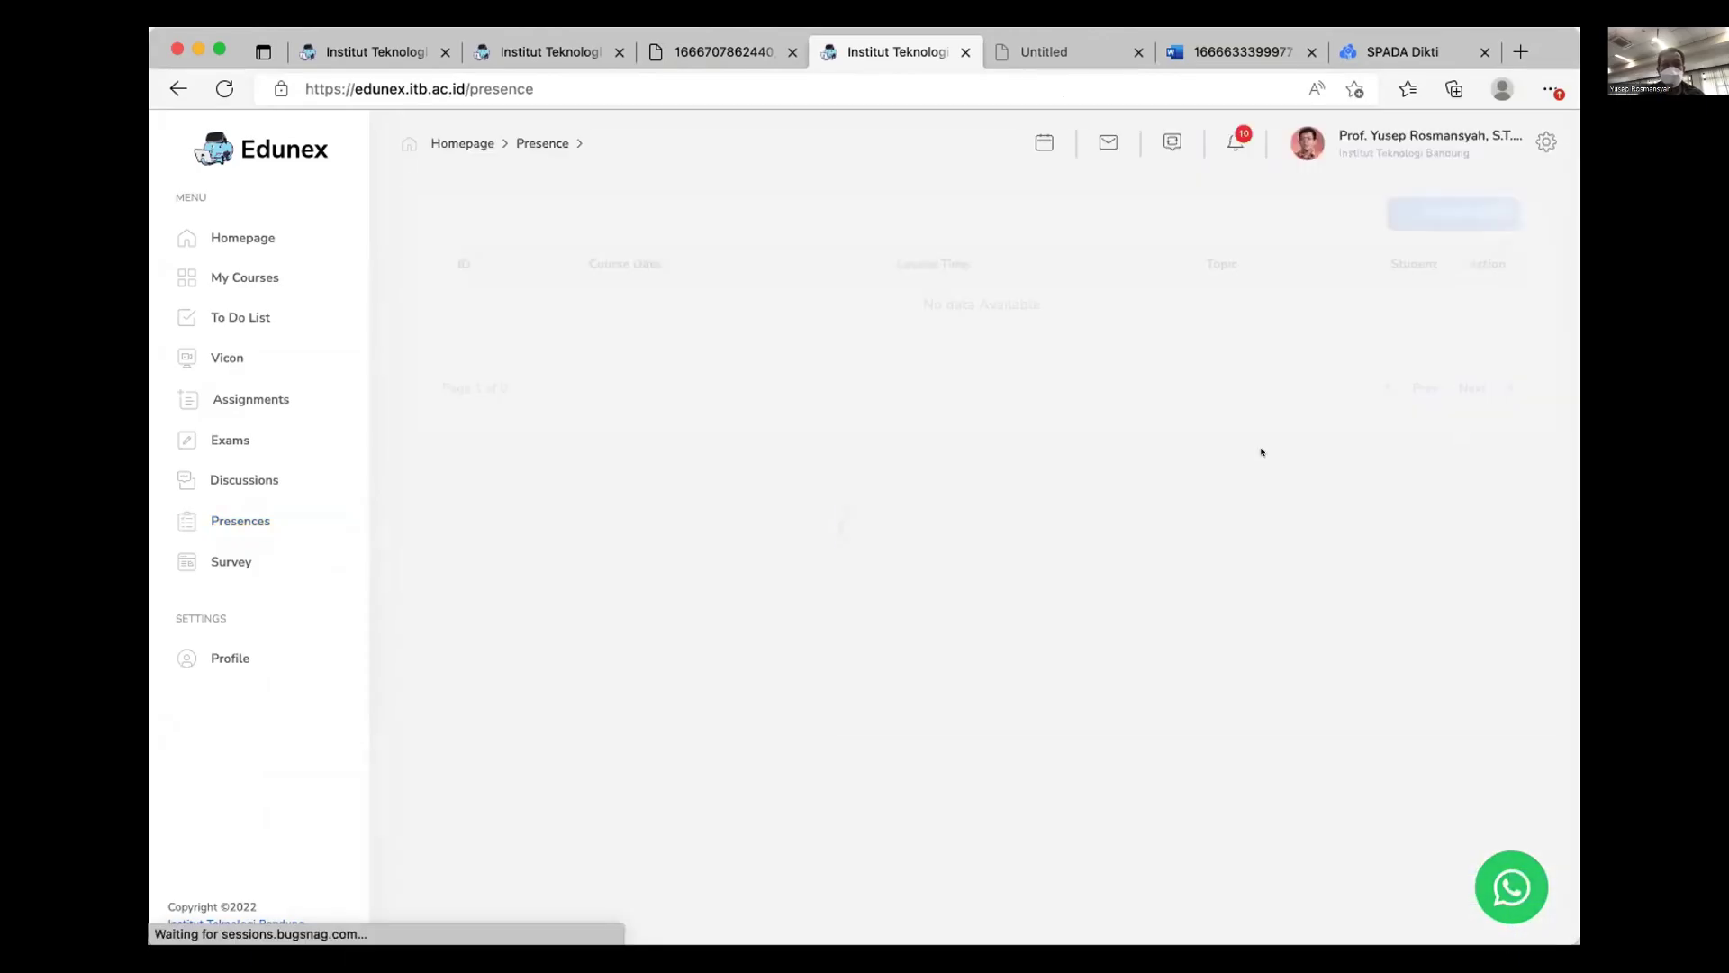
Look through both pages of the course's session list and open the details of the 24/10/2022 session
scroll(1045, 648, down, 3)
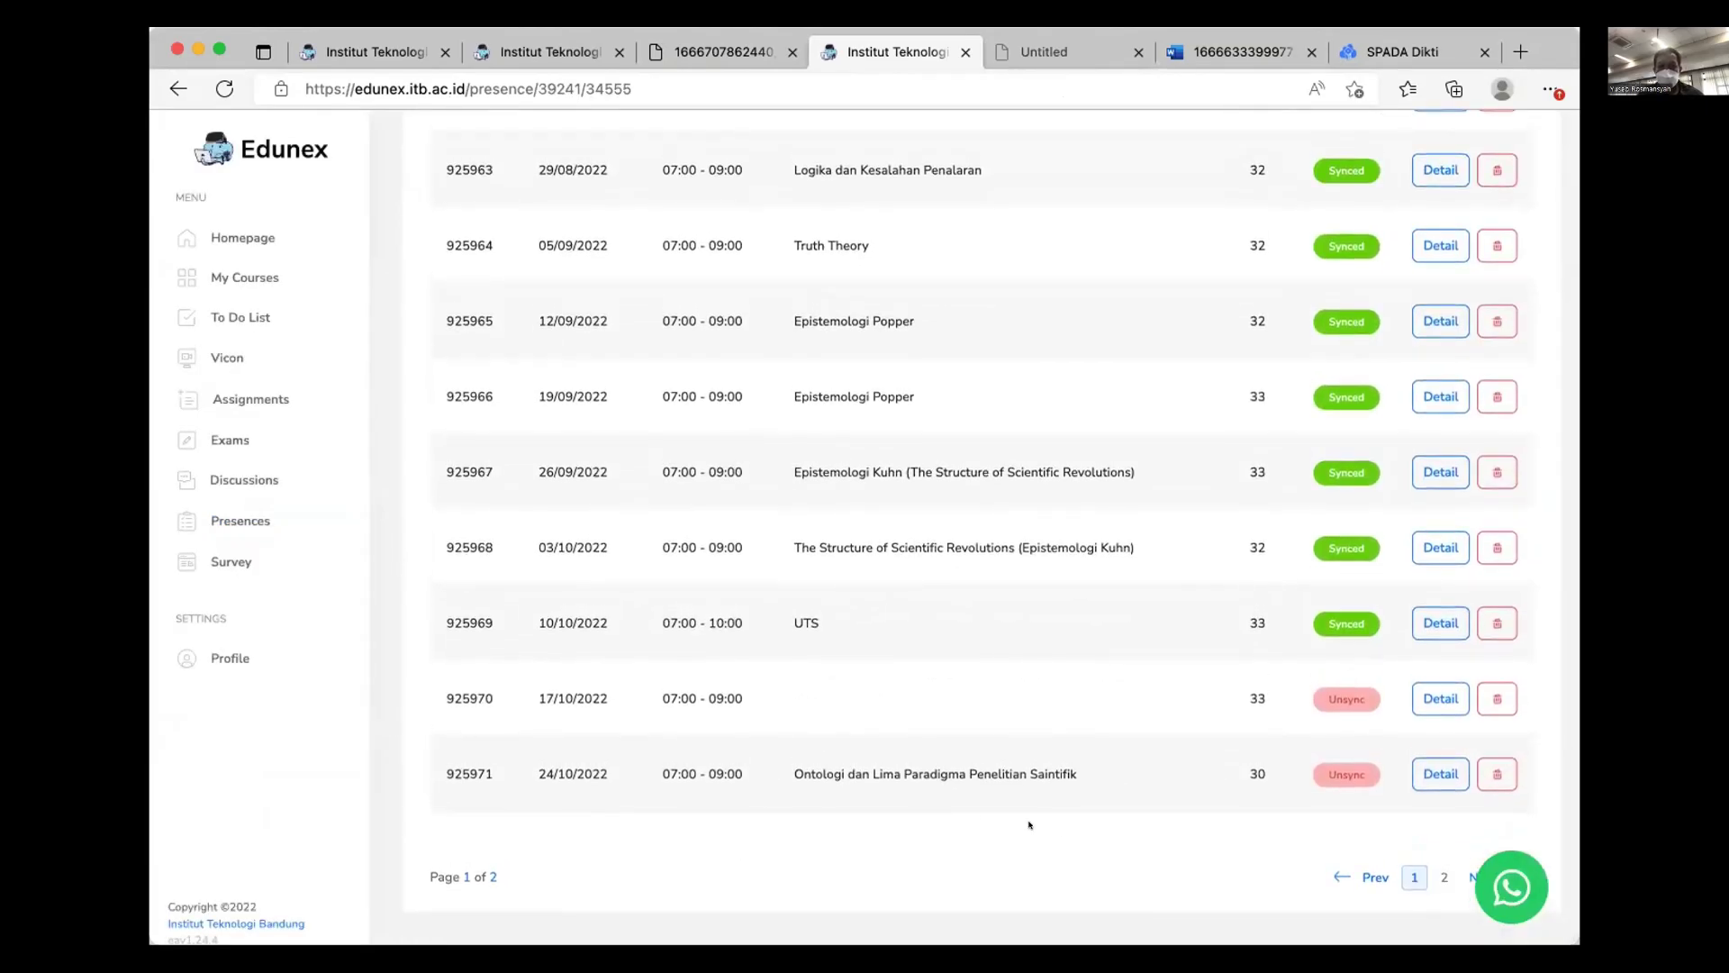
click(1442, 876)
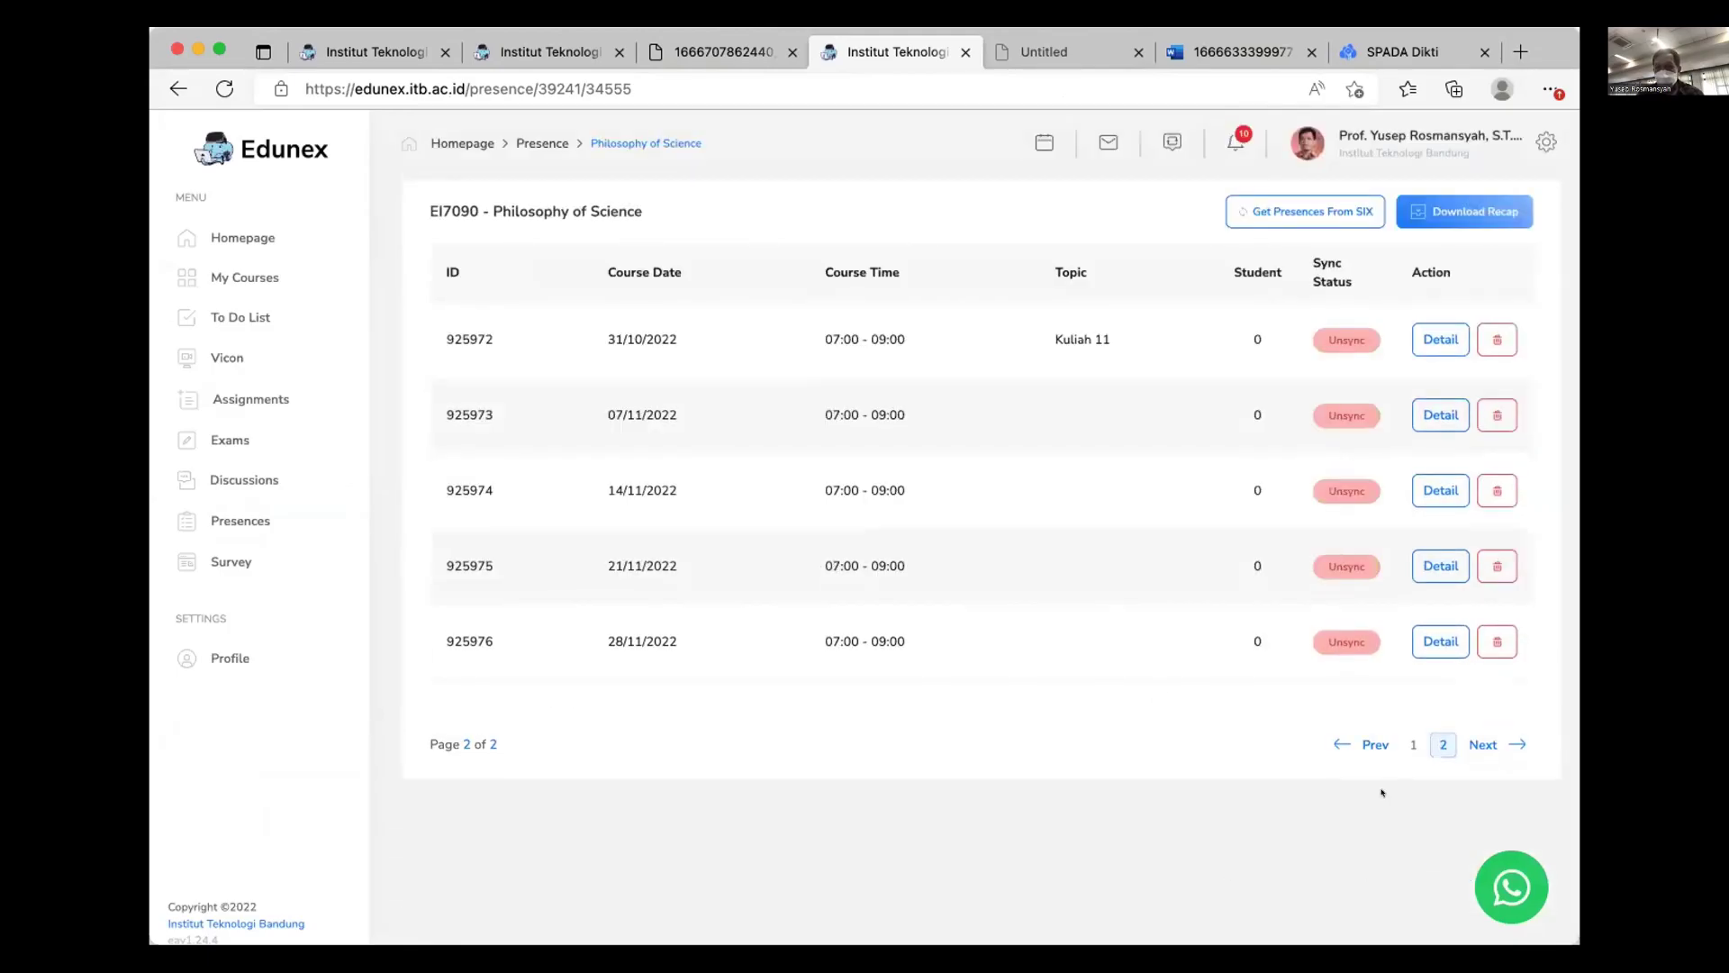
click(1410, 744)
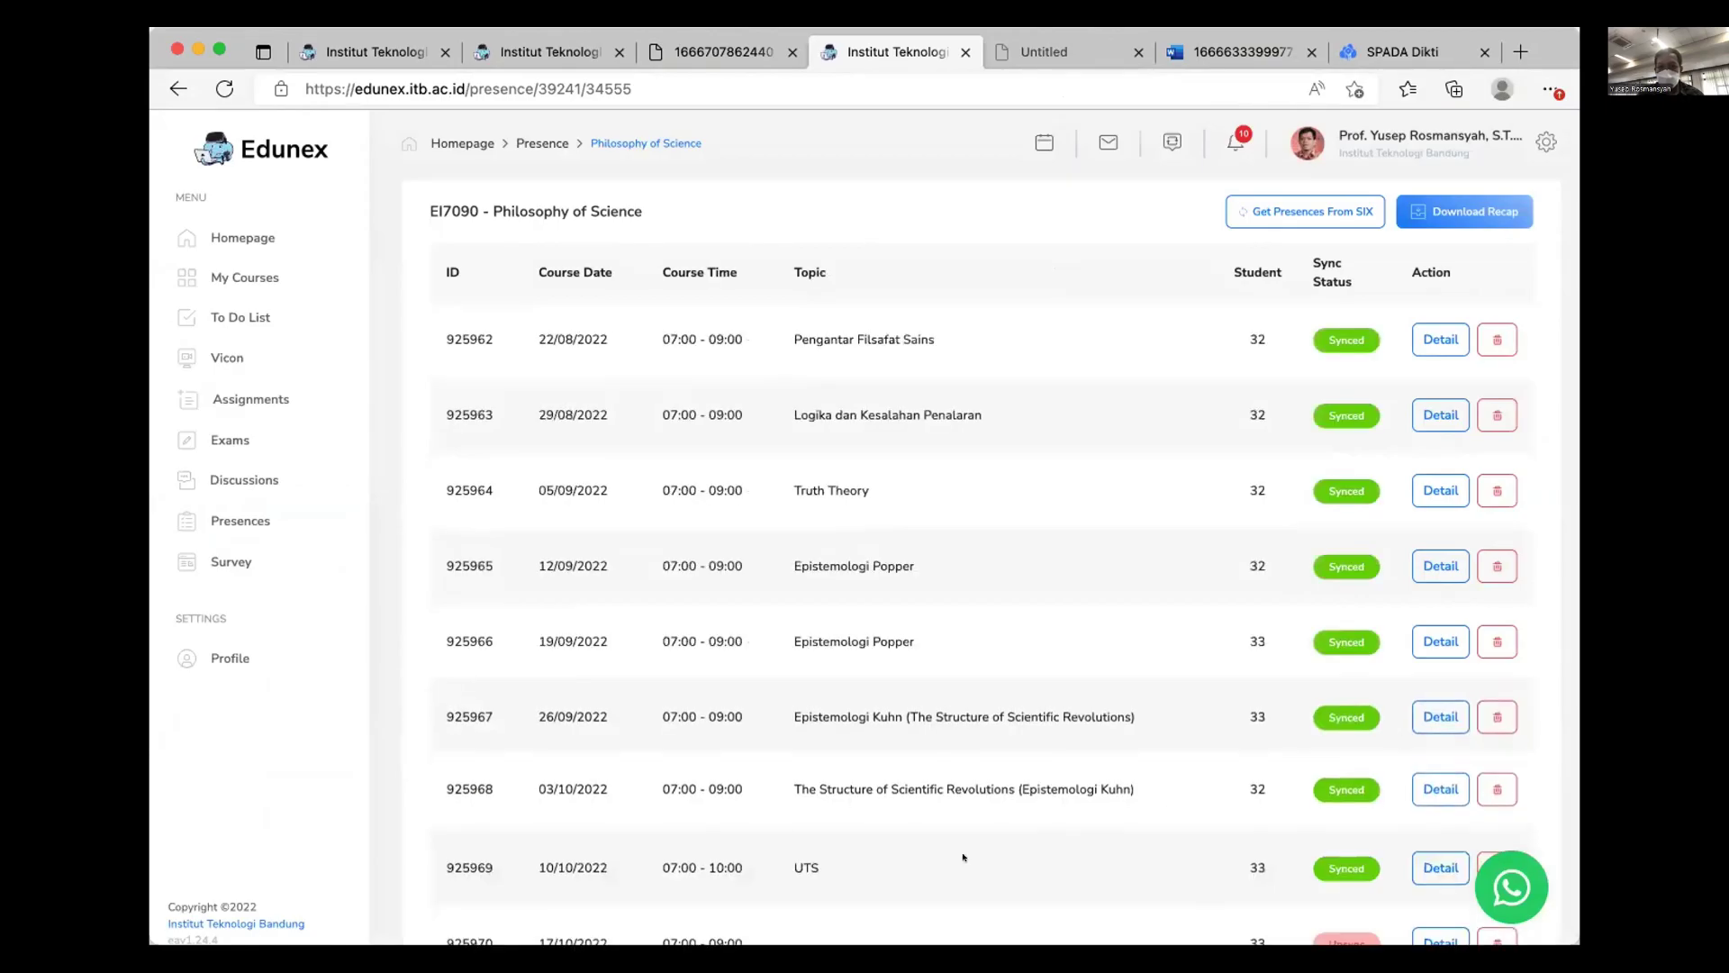
scroll(1365, 788, down, 3)
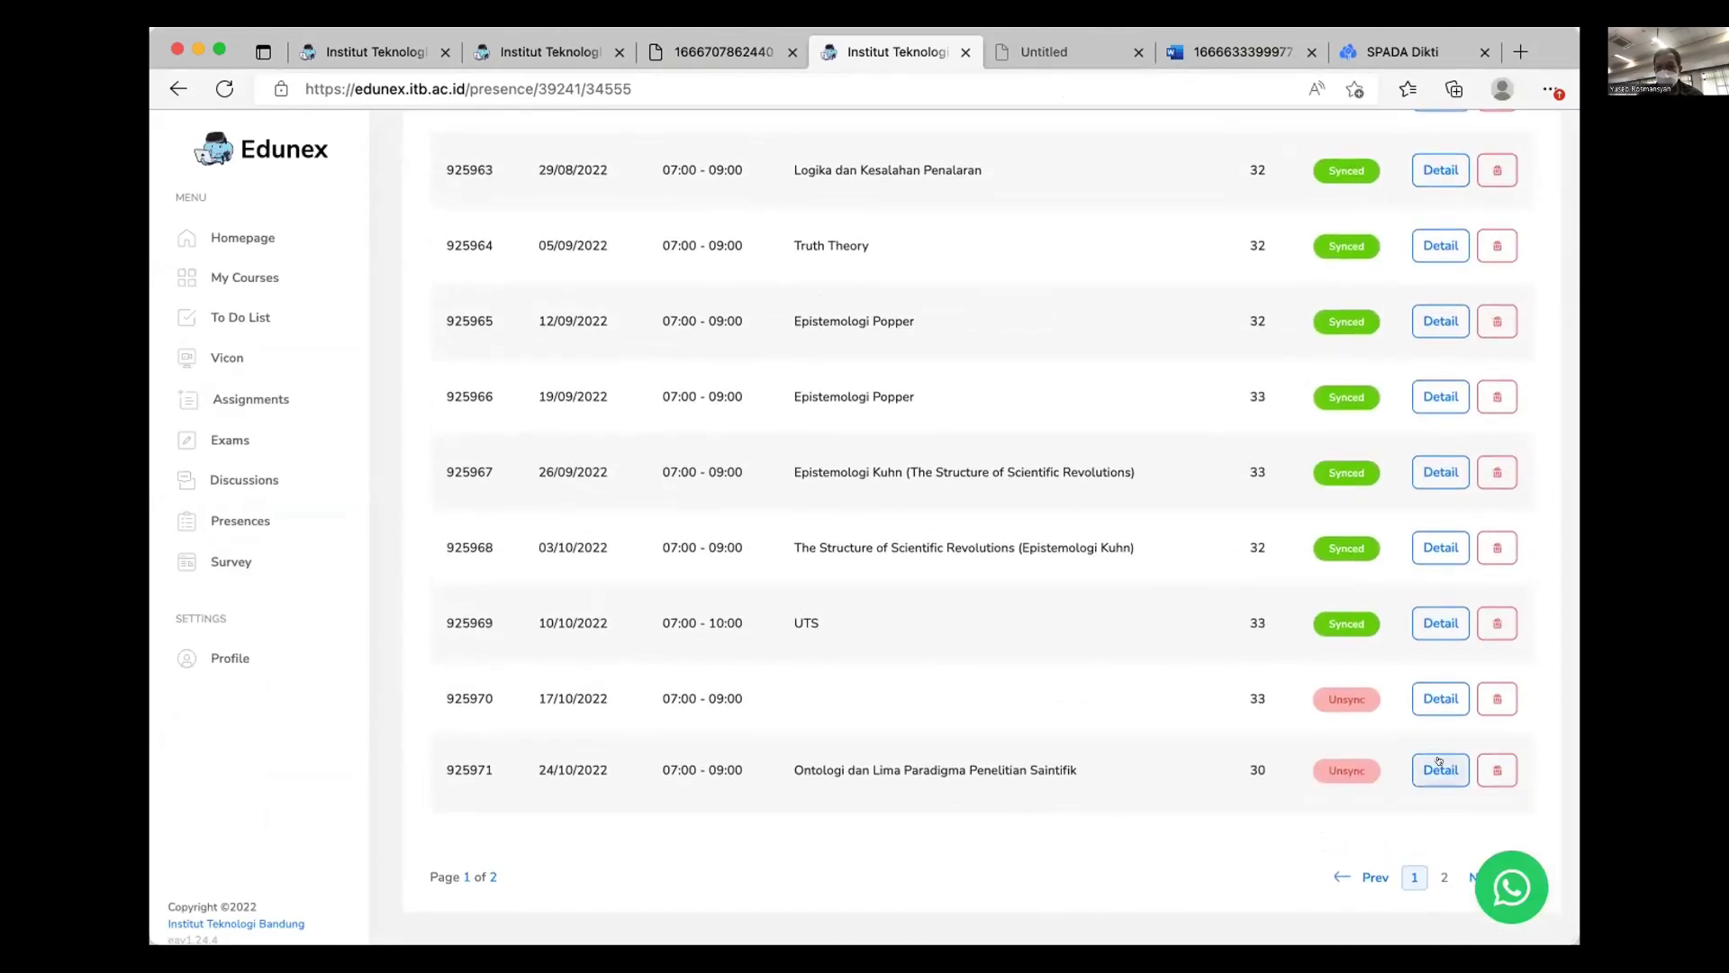
click(1439, 767)
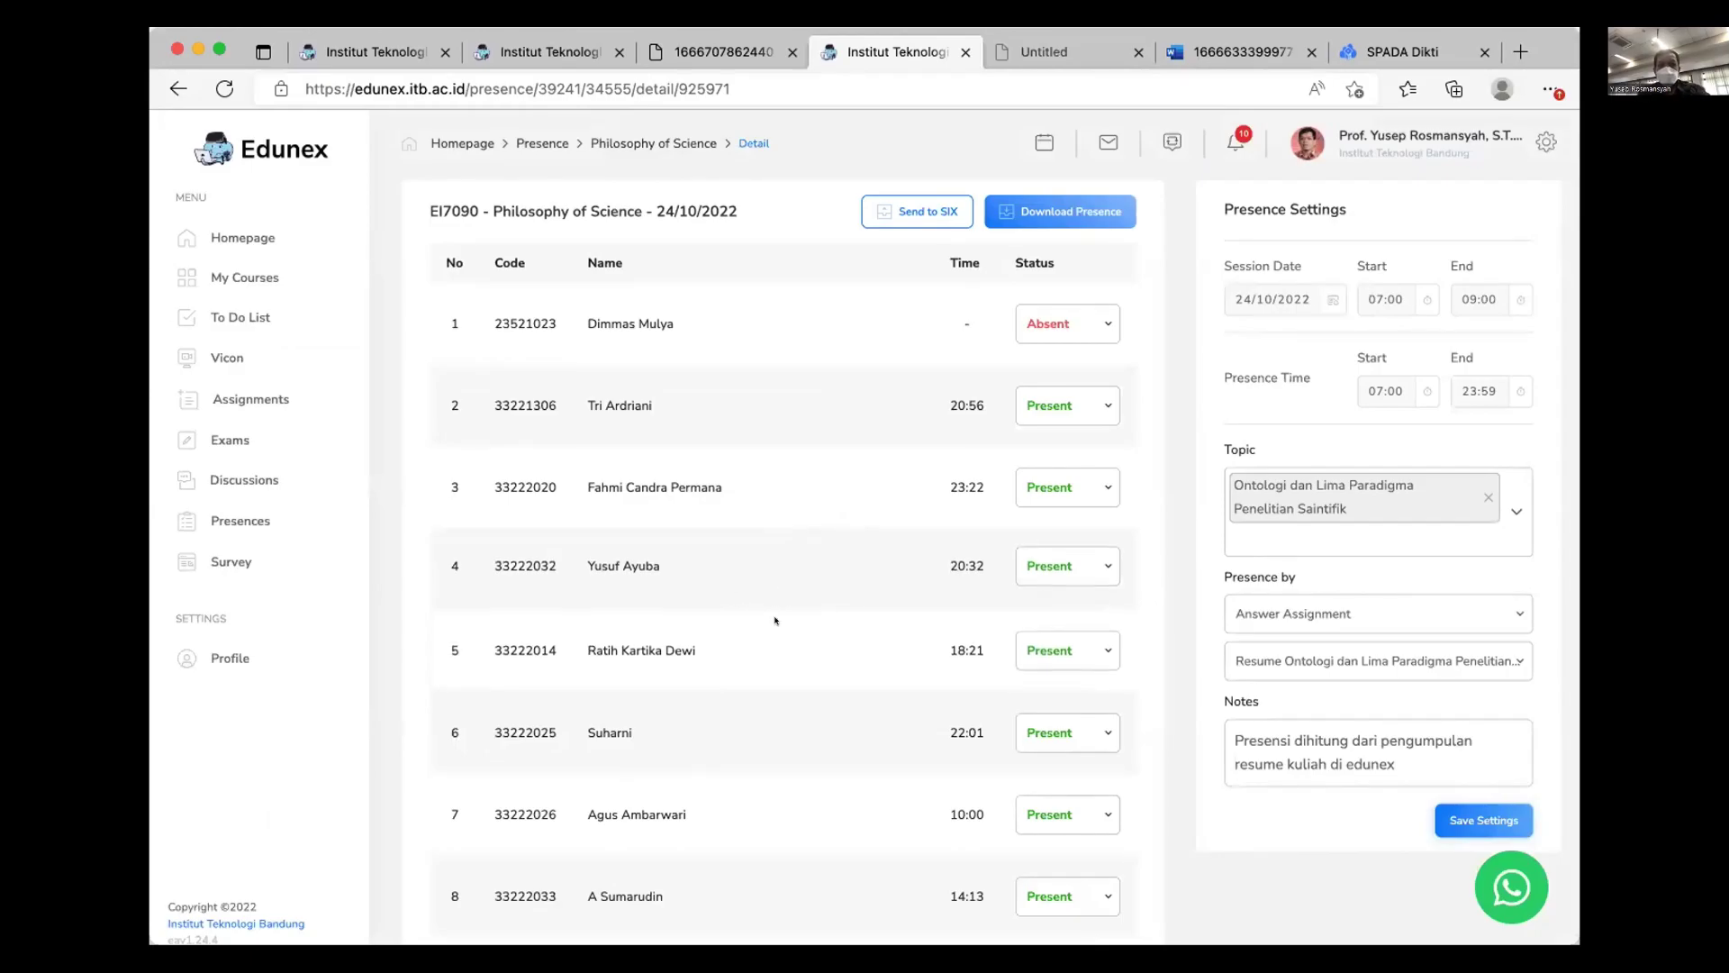
Examine the attendance statuses in the 24/10/2022 student list to find the students marked Absent
scroll(810, 613, down, 3)
scroll(778, 624, down, 3)
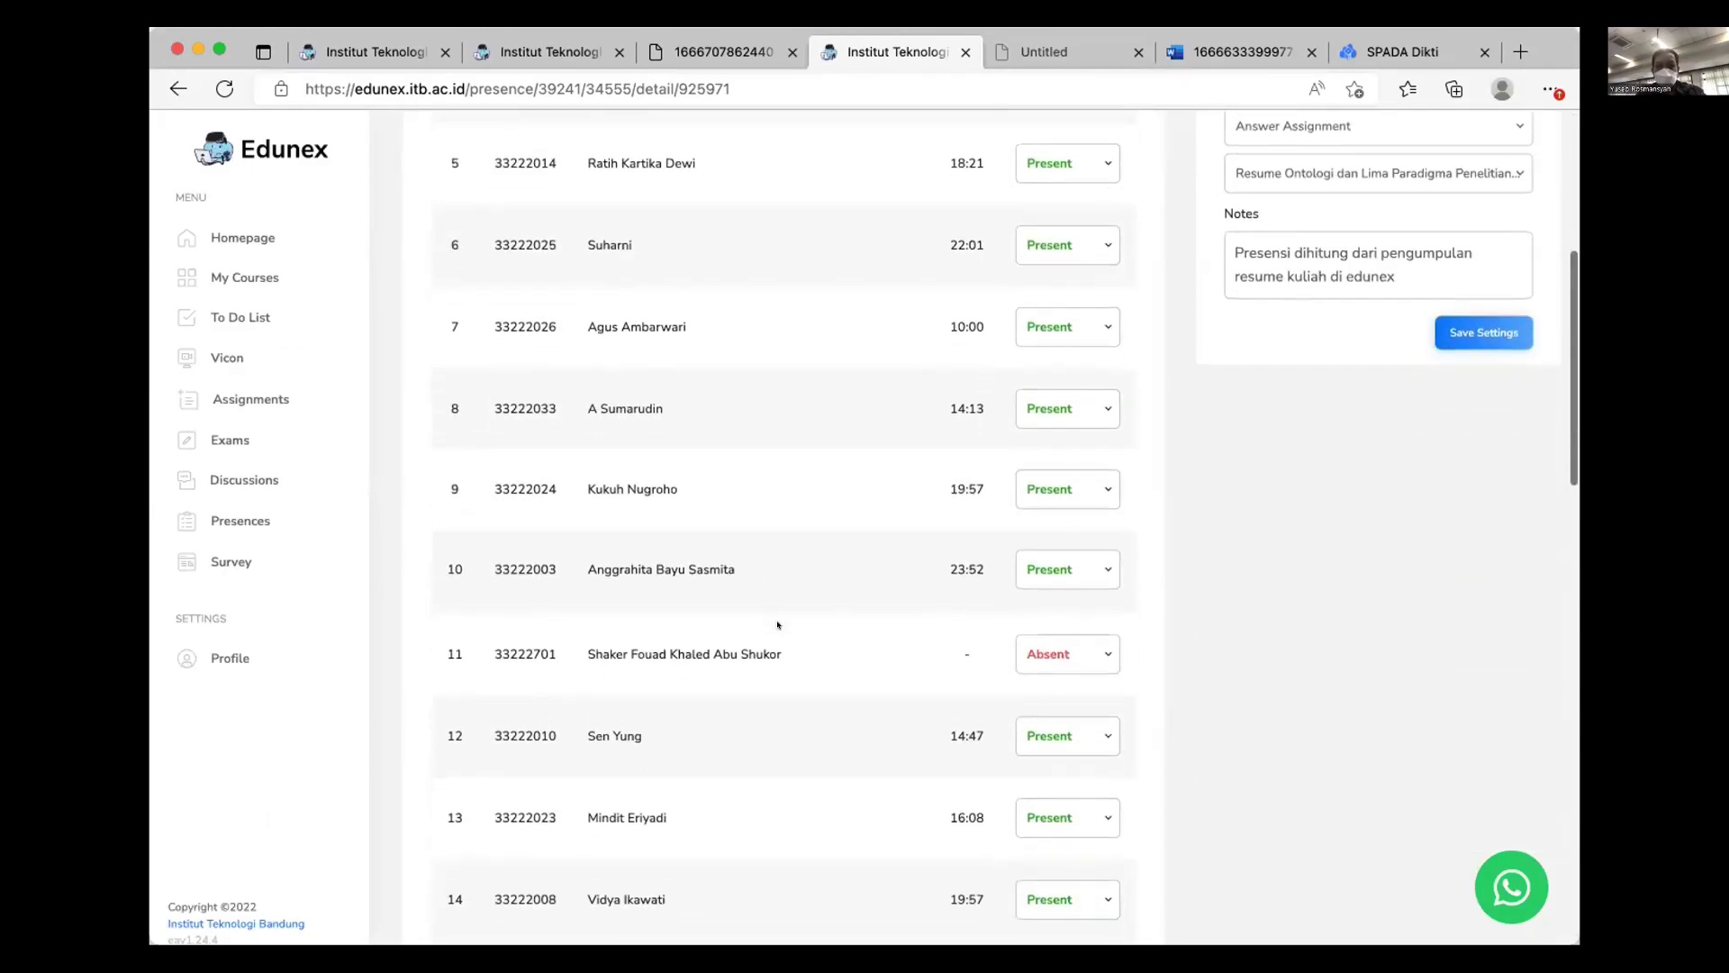
scroll(810, 703, down, 3)
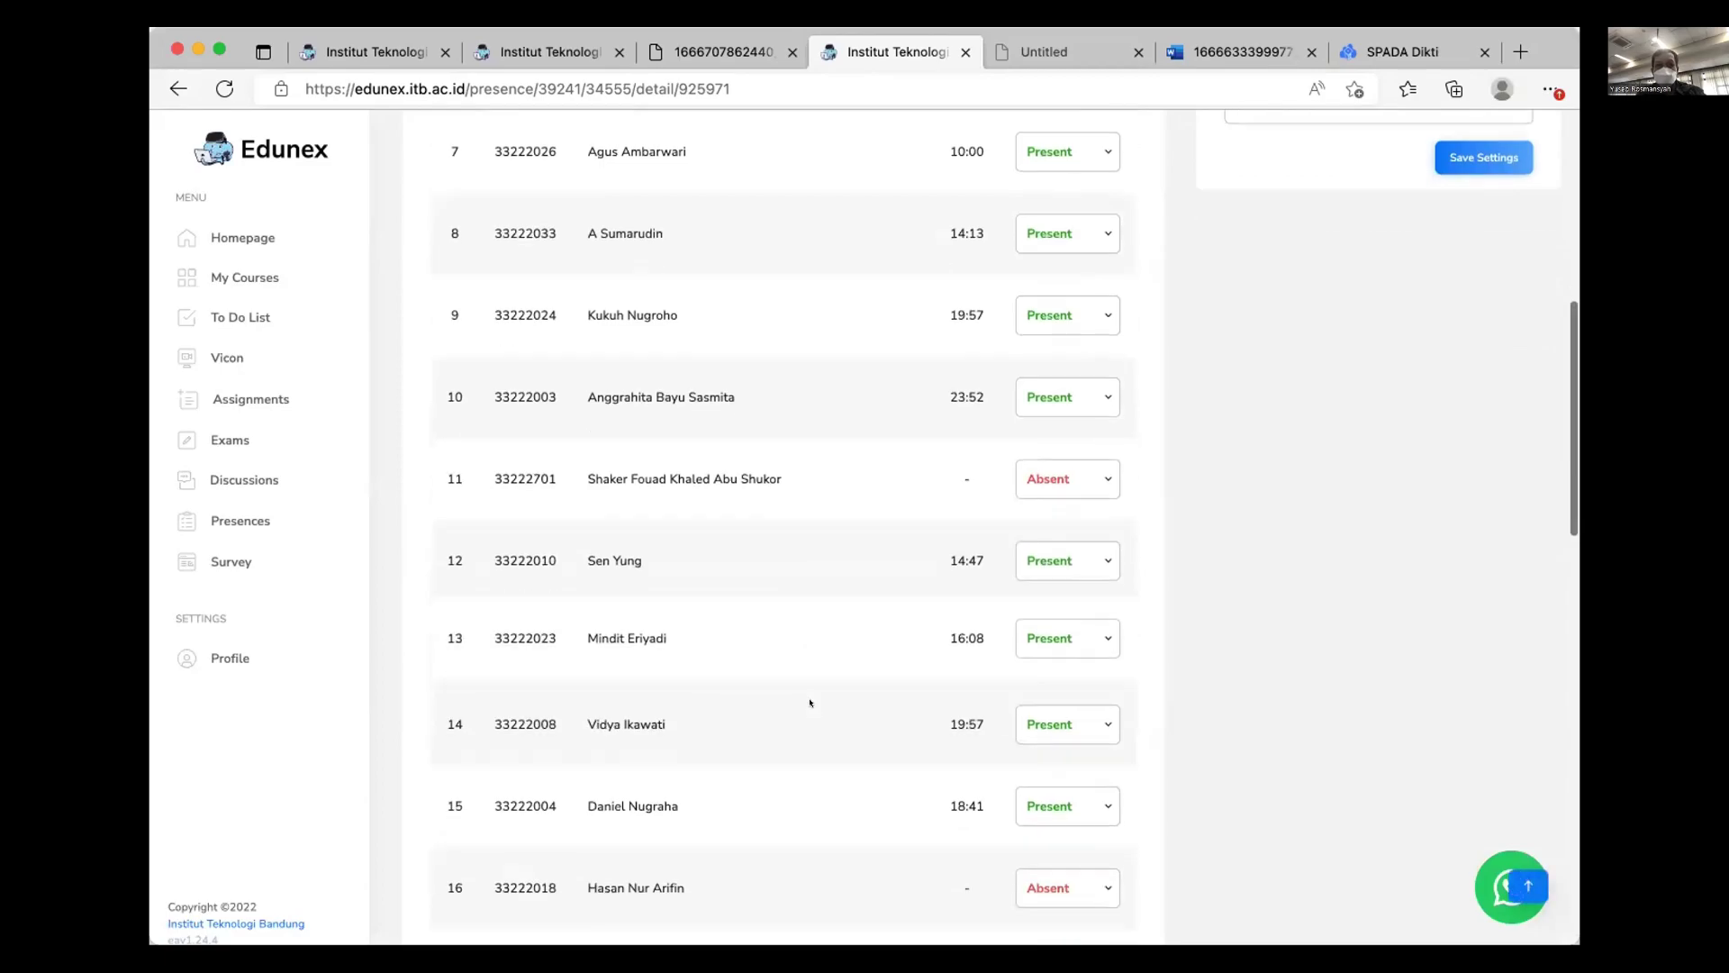
scroll(809, 702, down, 3)
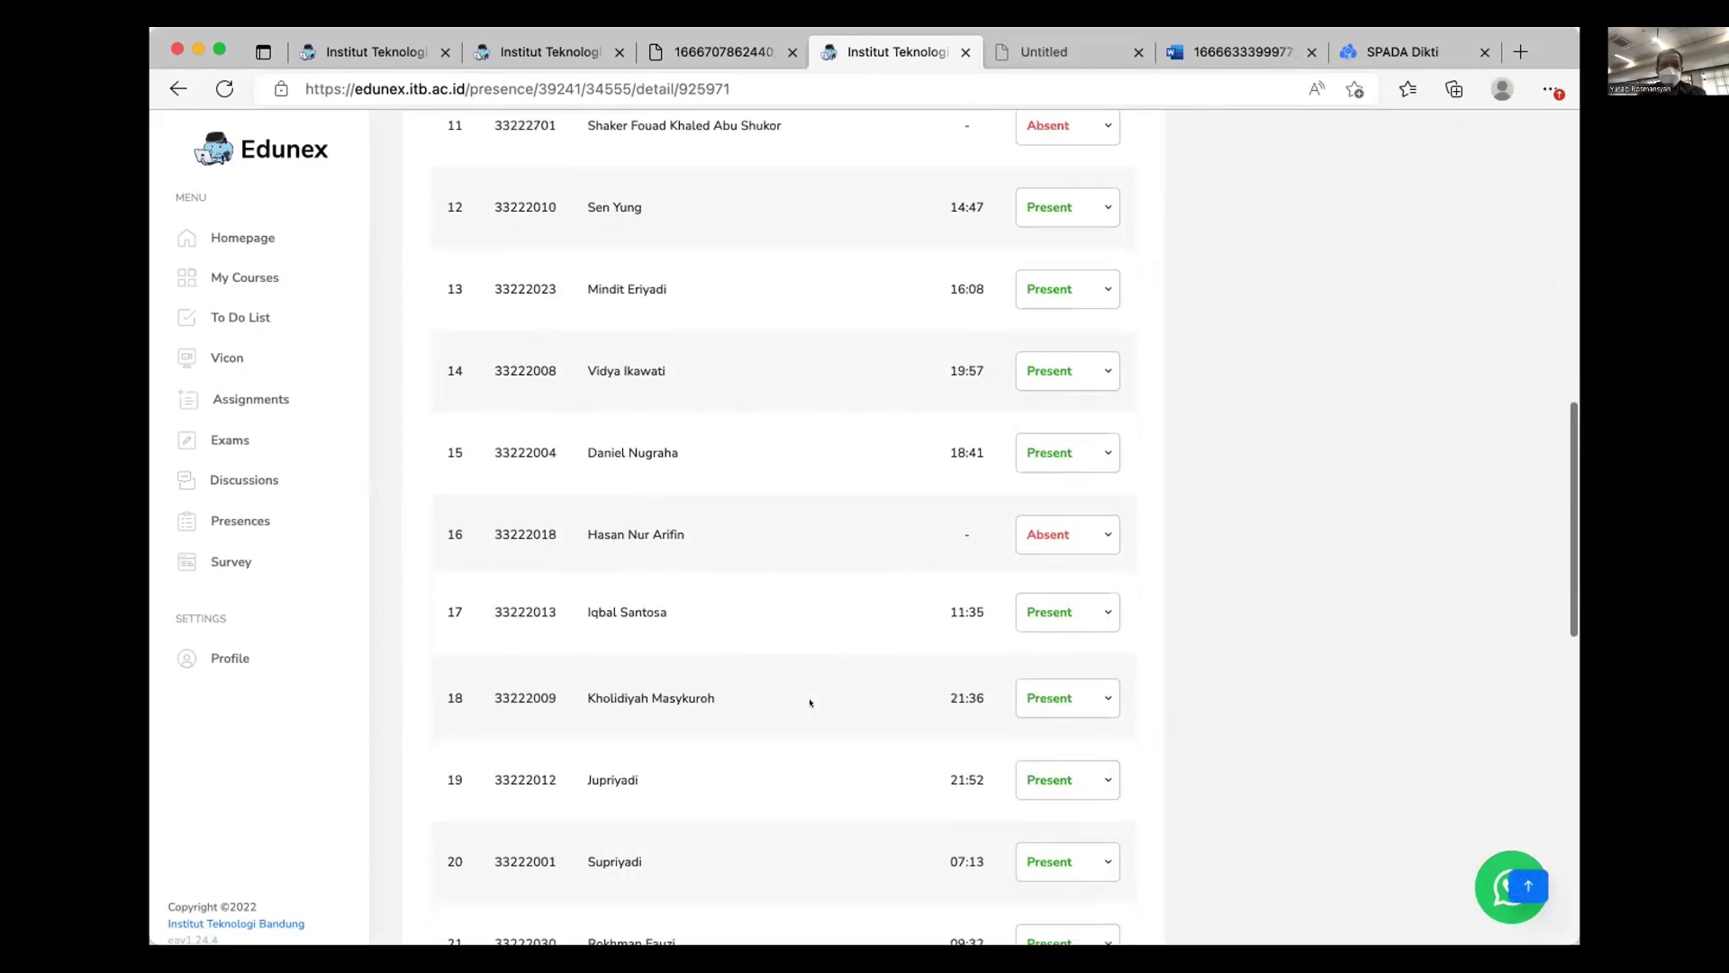
scroll(809, 703, down, 1)
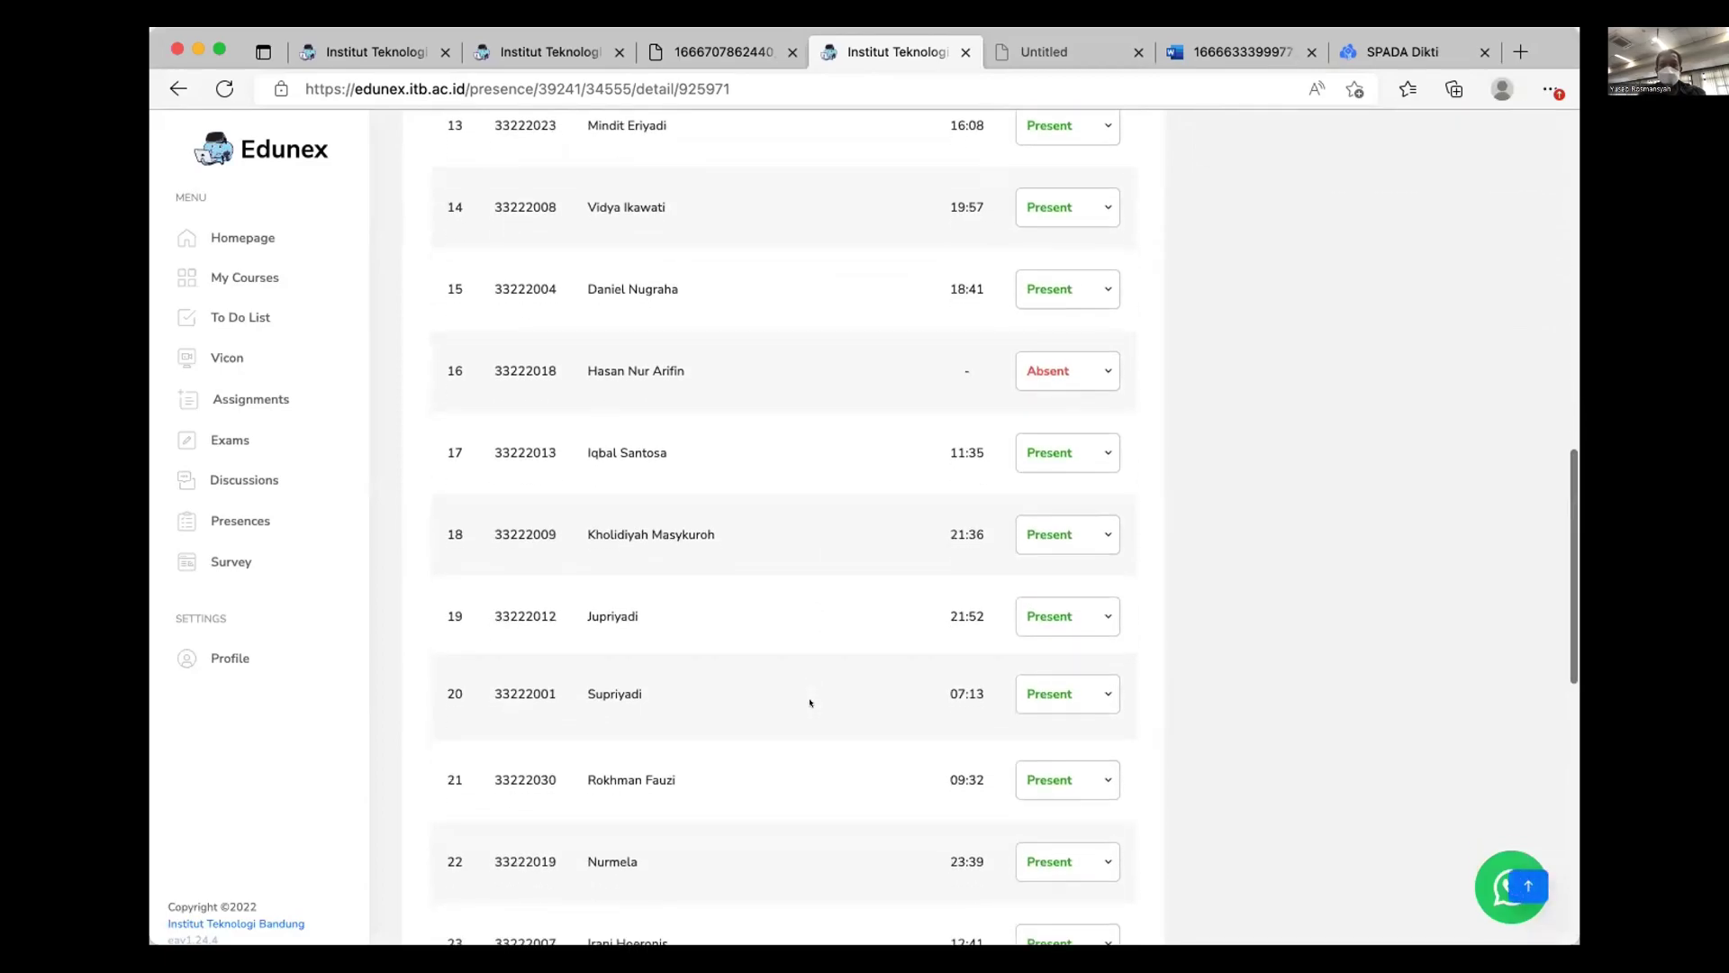
scroll(809, 703, down, 10)
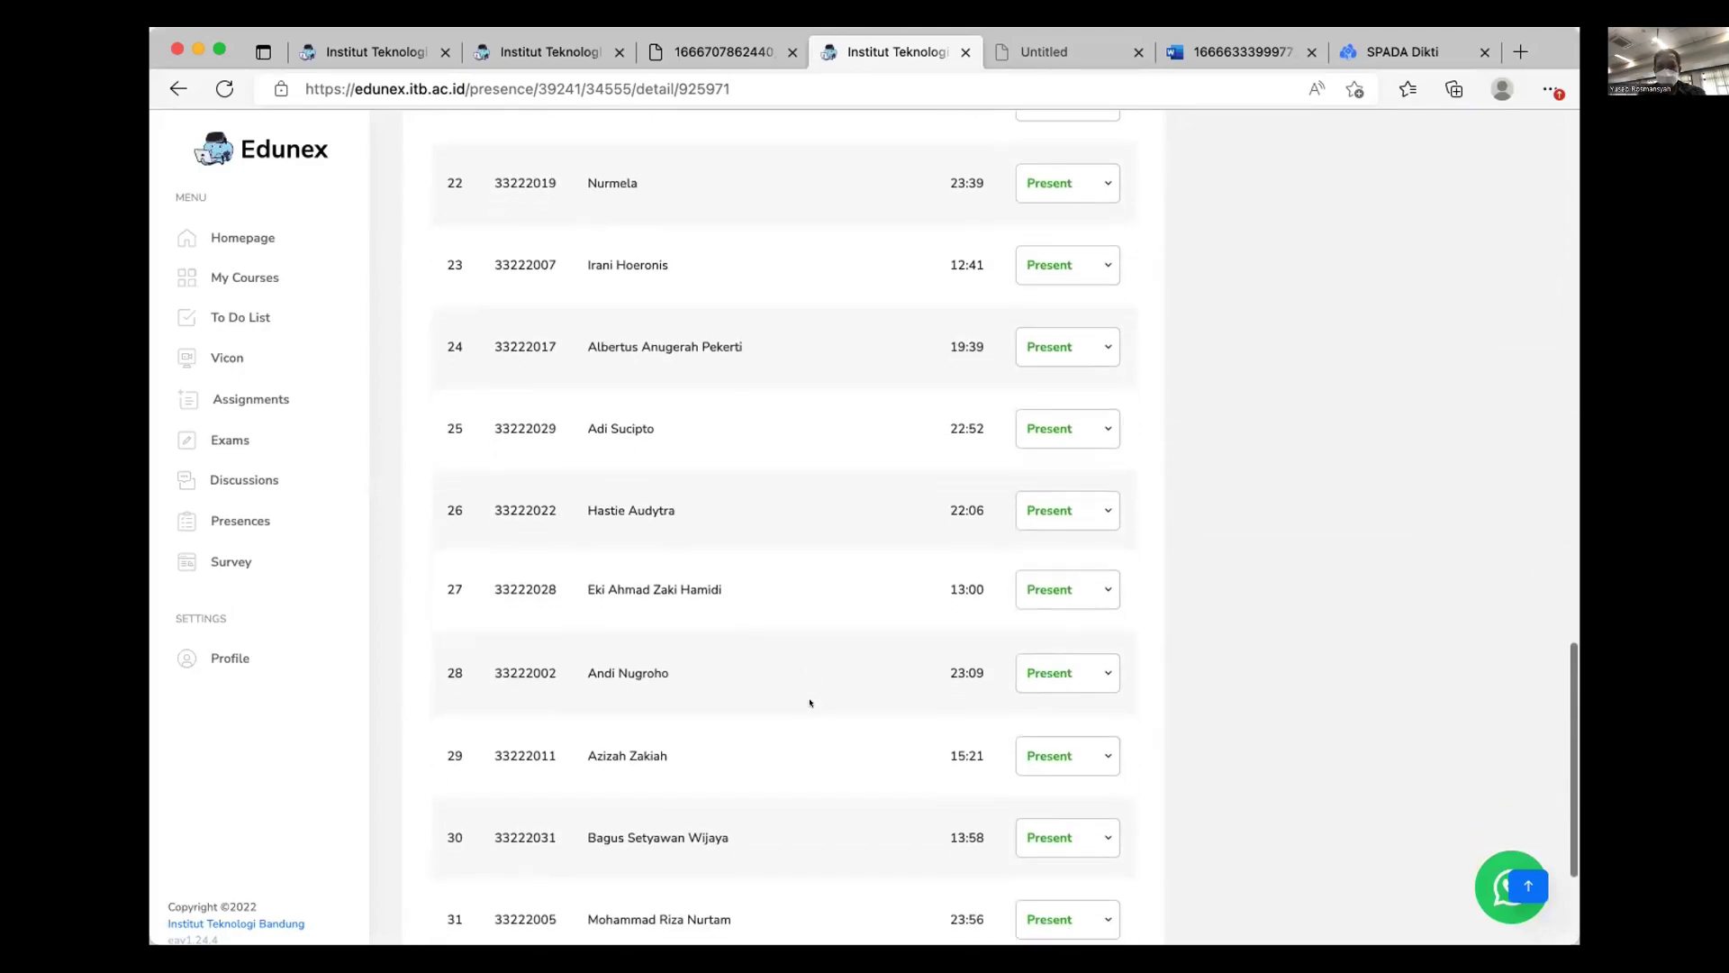
scroll(810, 702, up, 7)
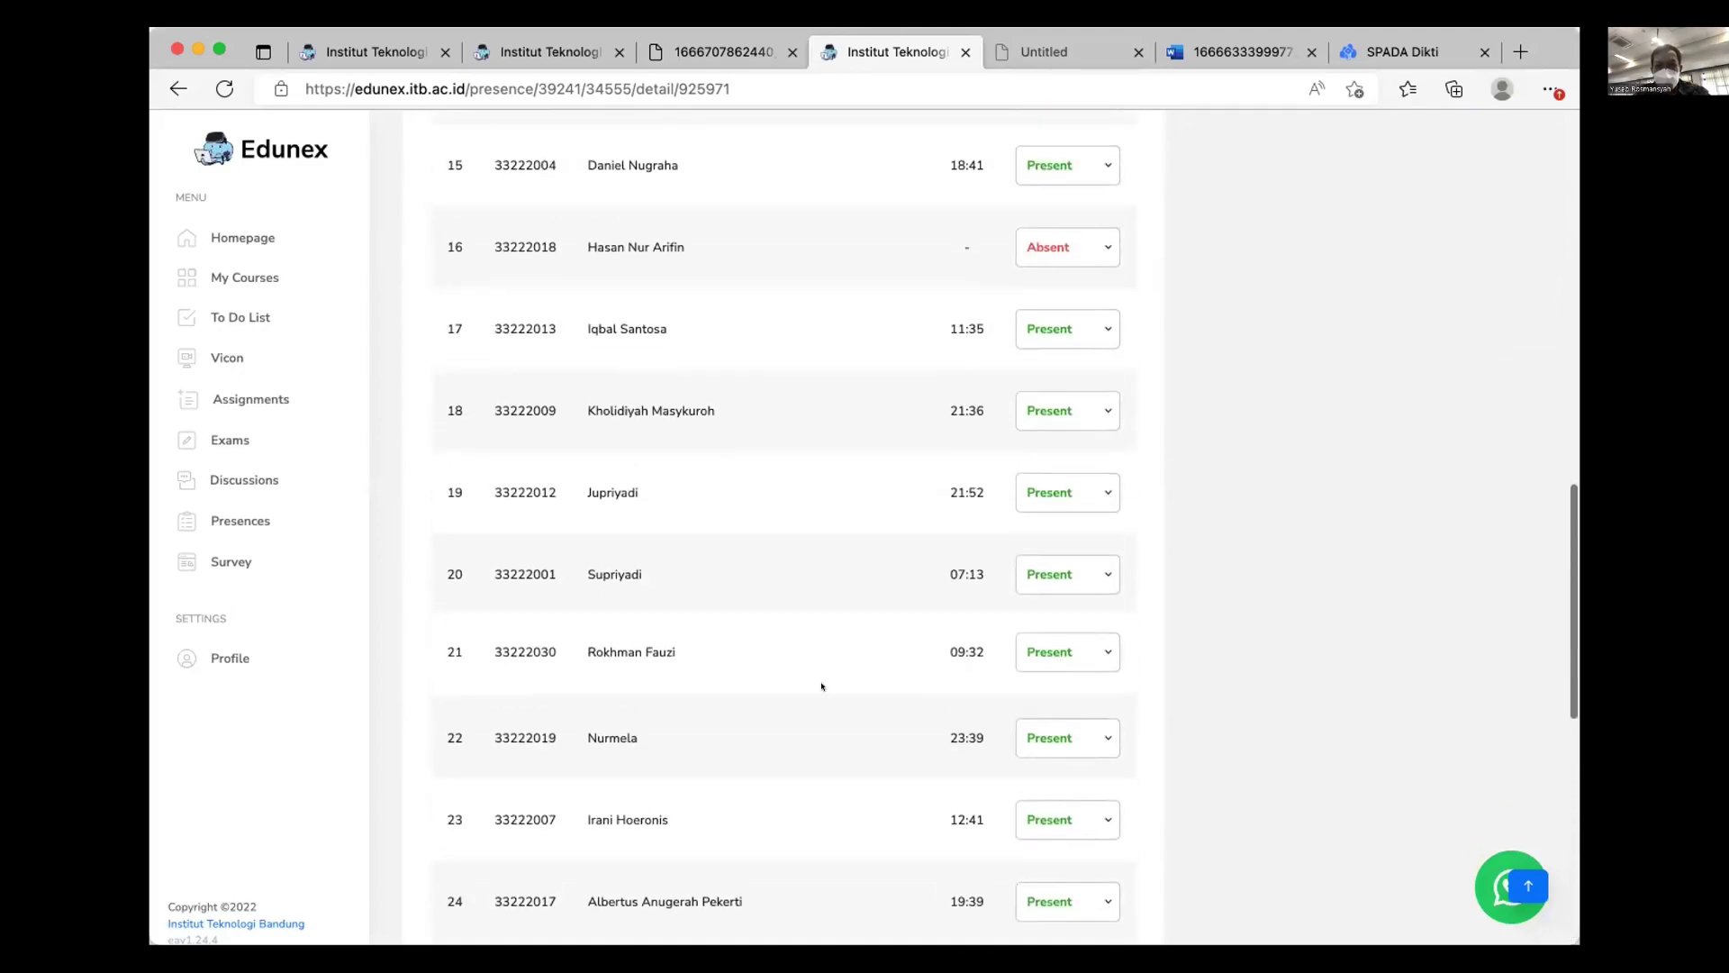
scroll(821, 686, up, 4)
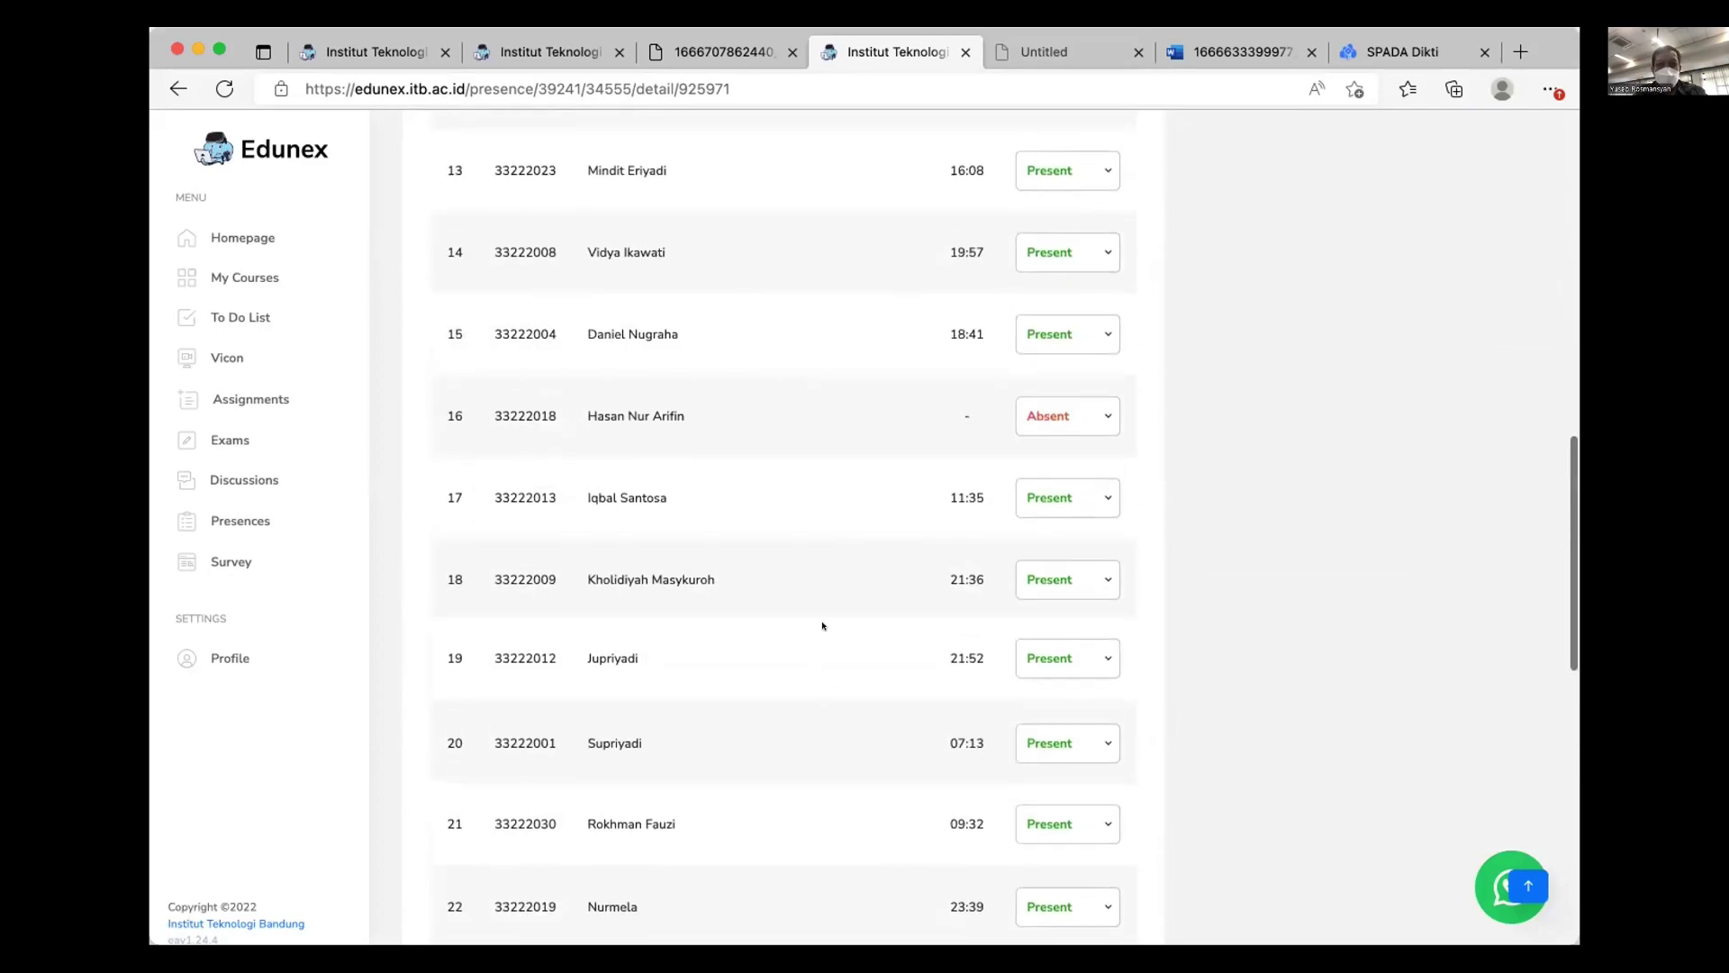
click(1101, 407)
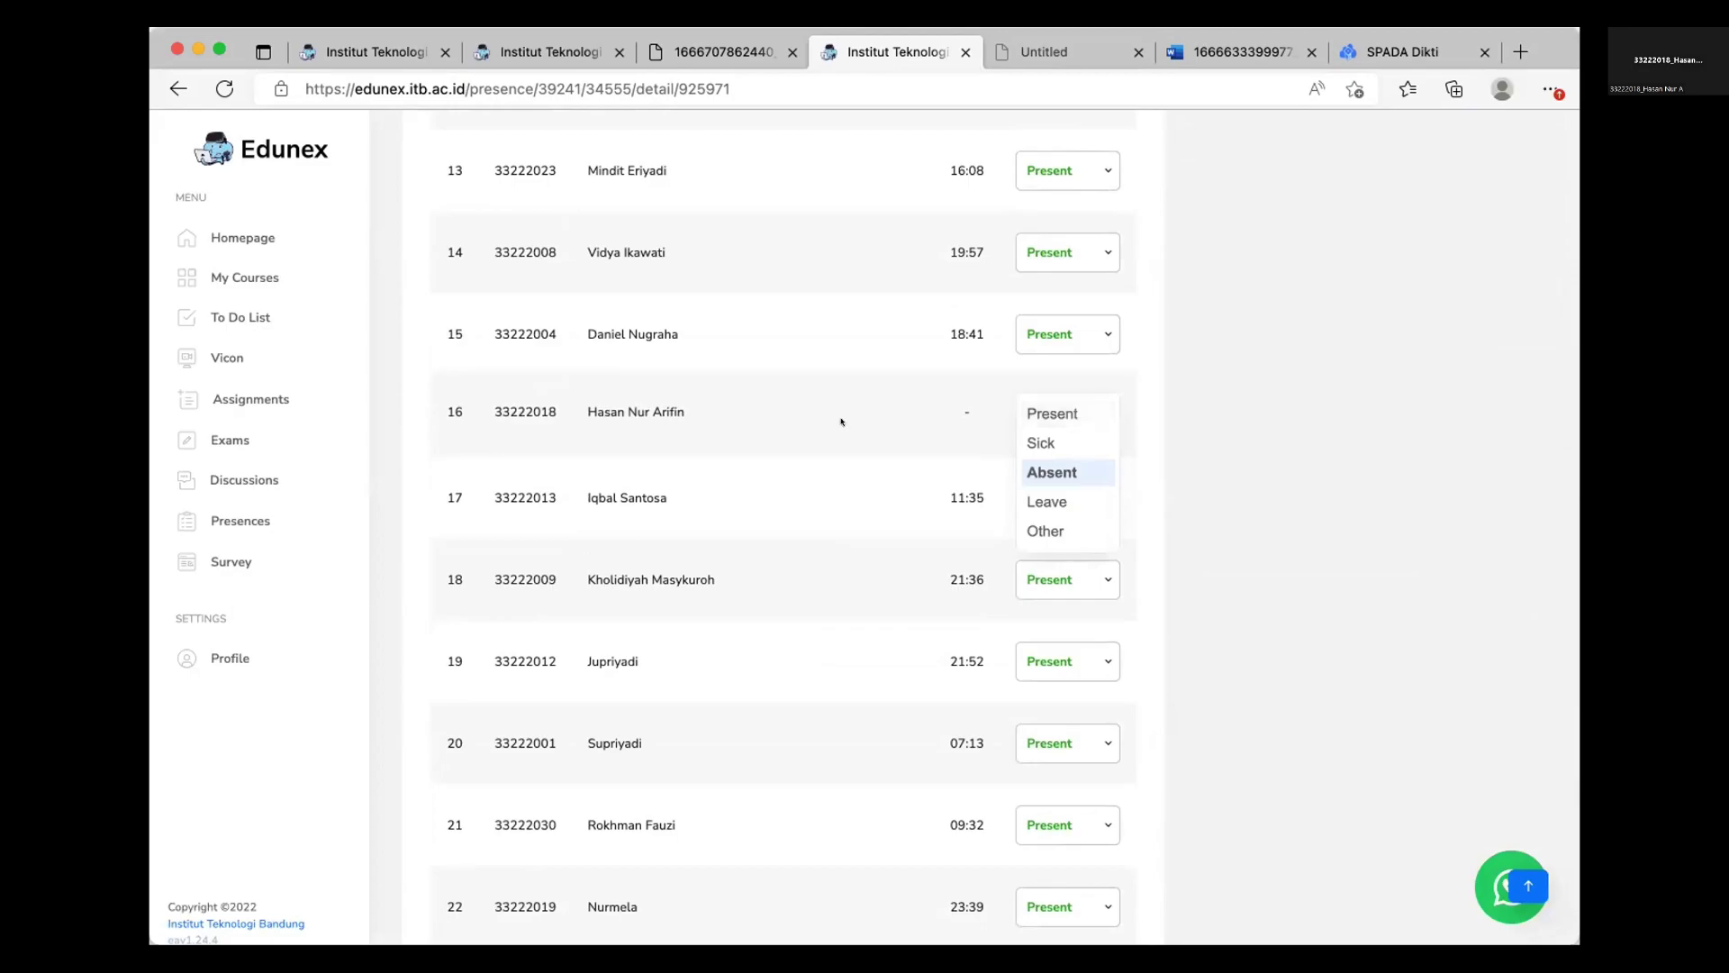
click(841, 421)
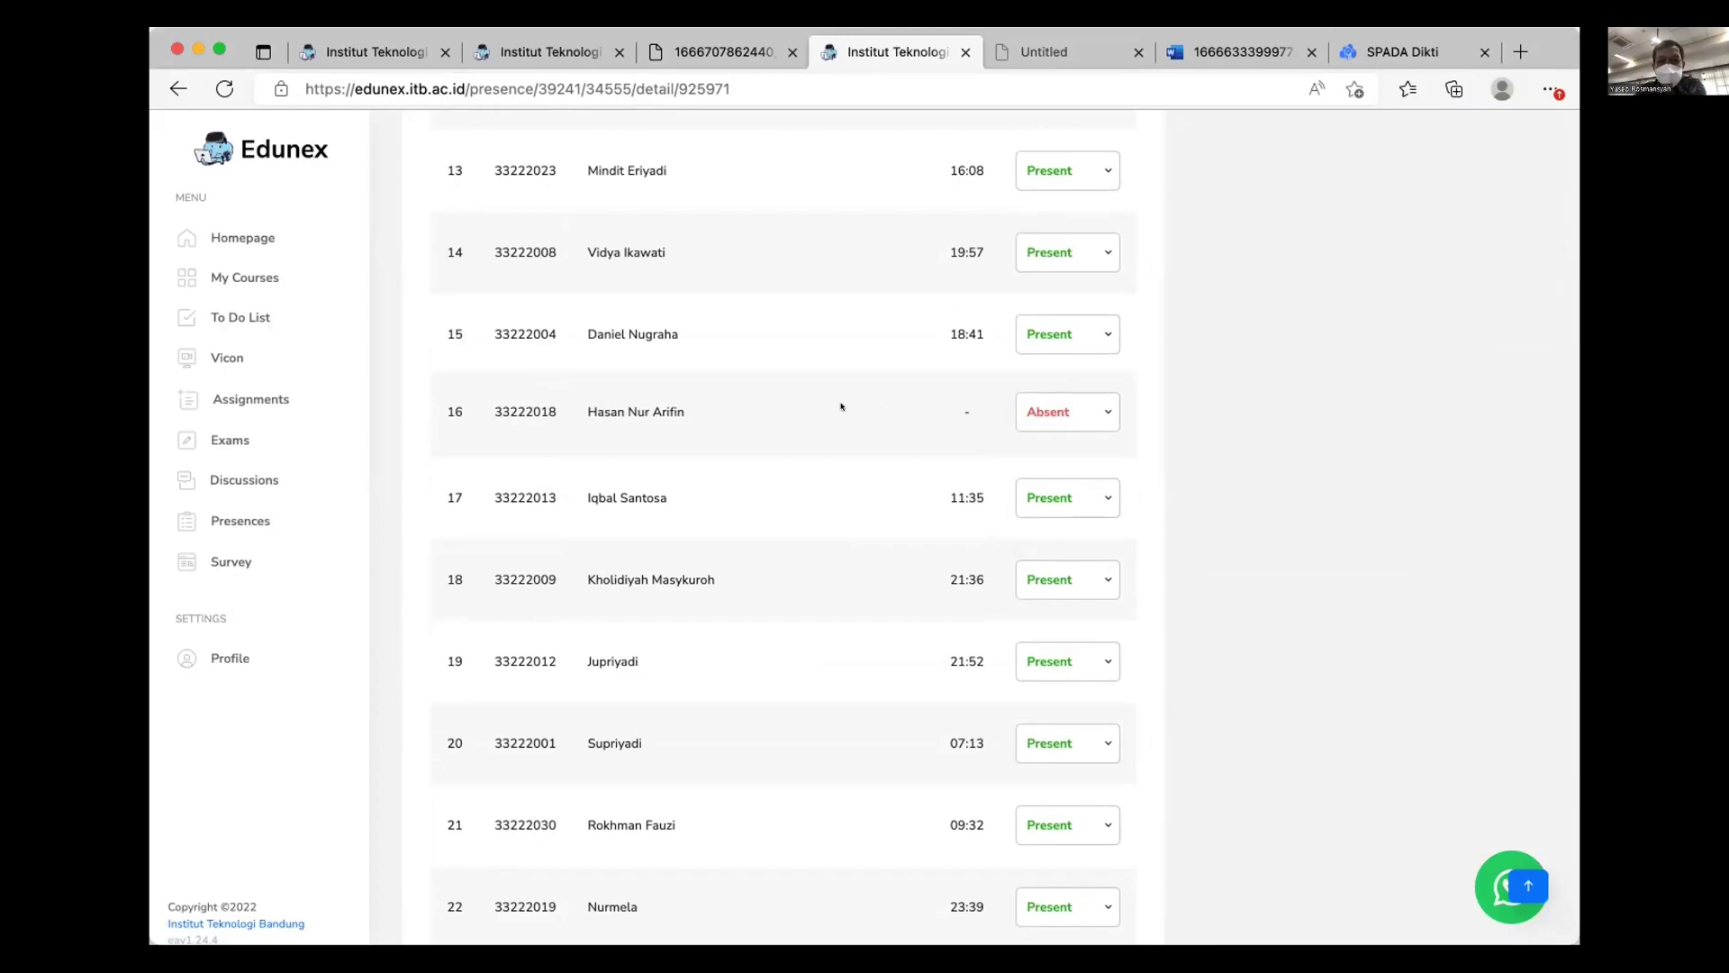
click(1099, 407)
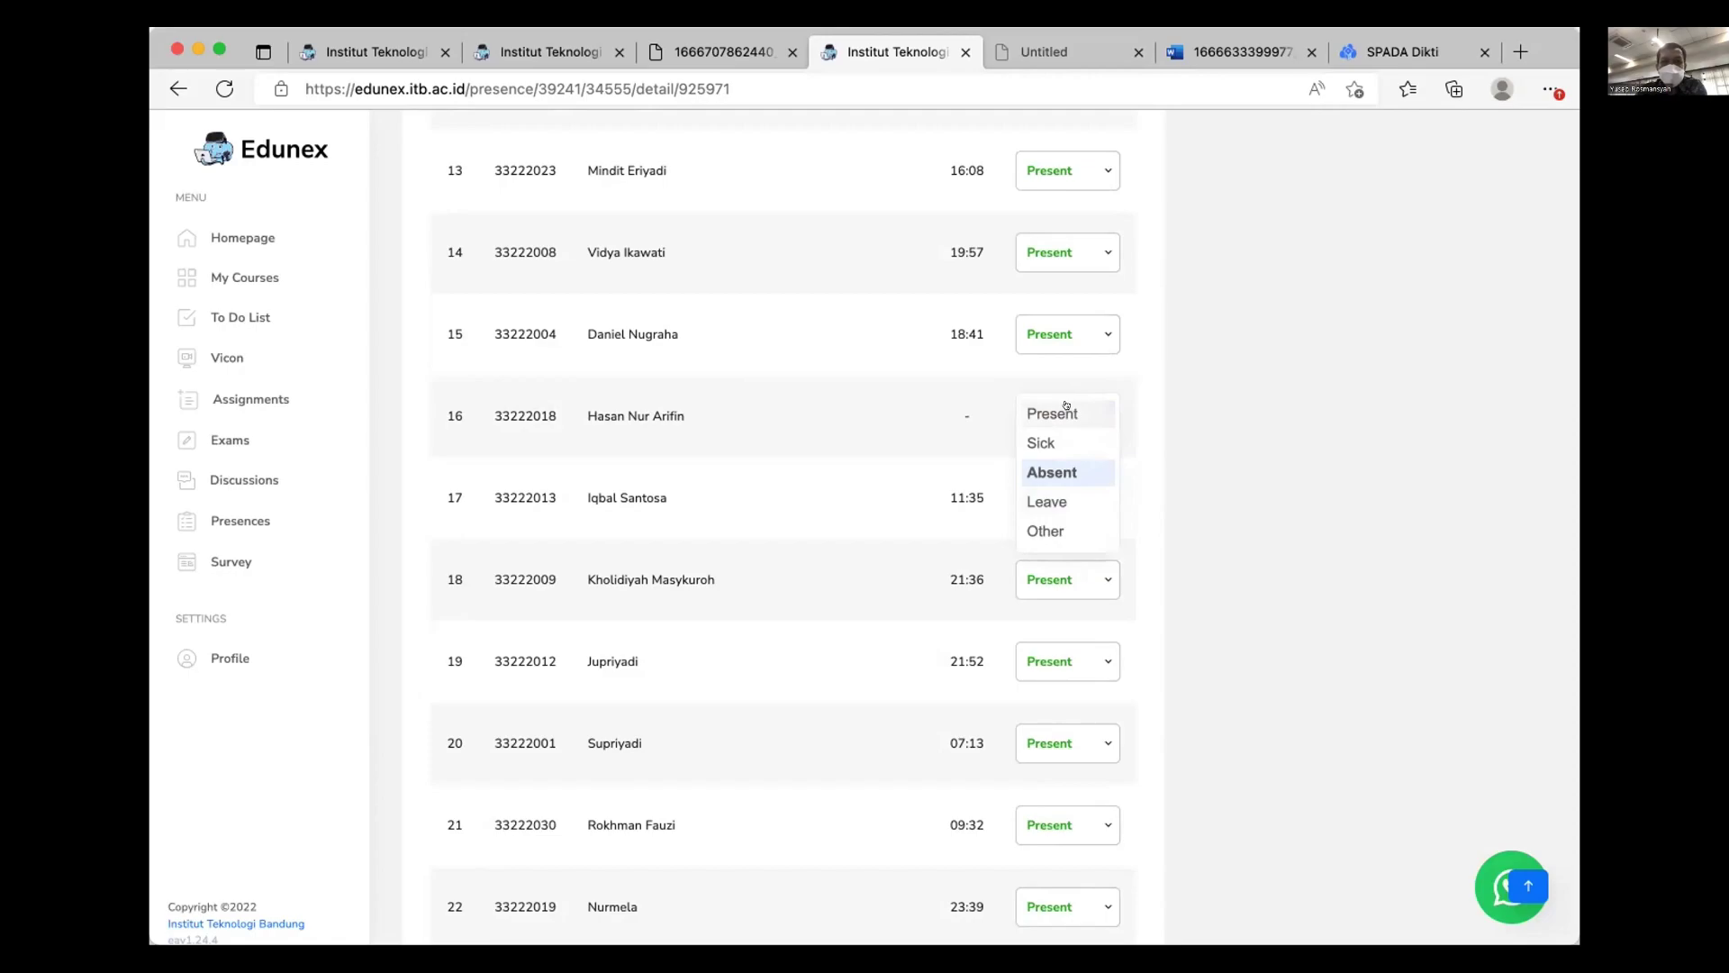
click(826, 404)
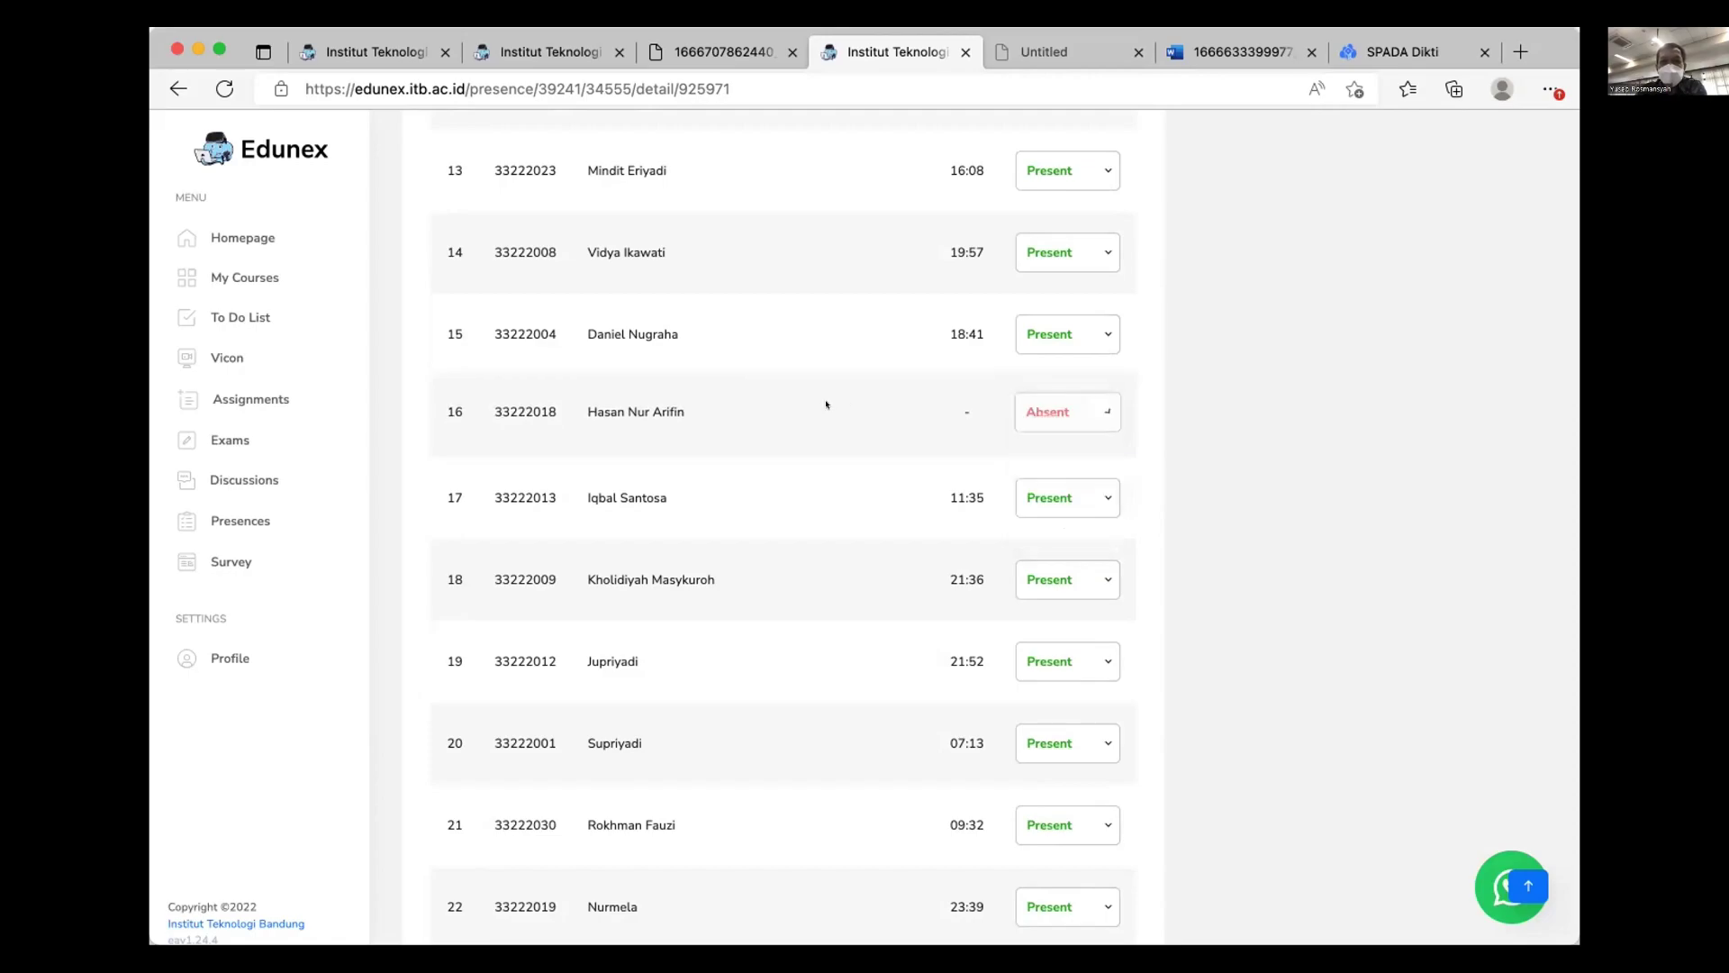
Change the attendance status of the students in rows 16, 11 and 1 to Present
click(1103, 407)
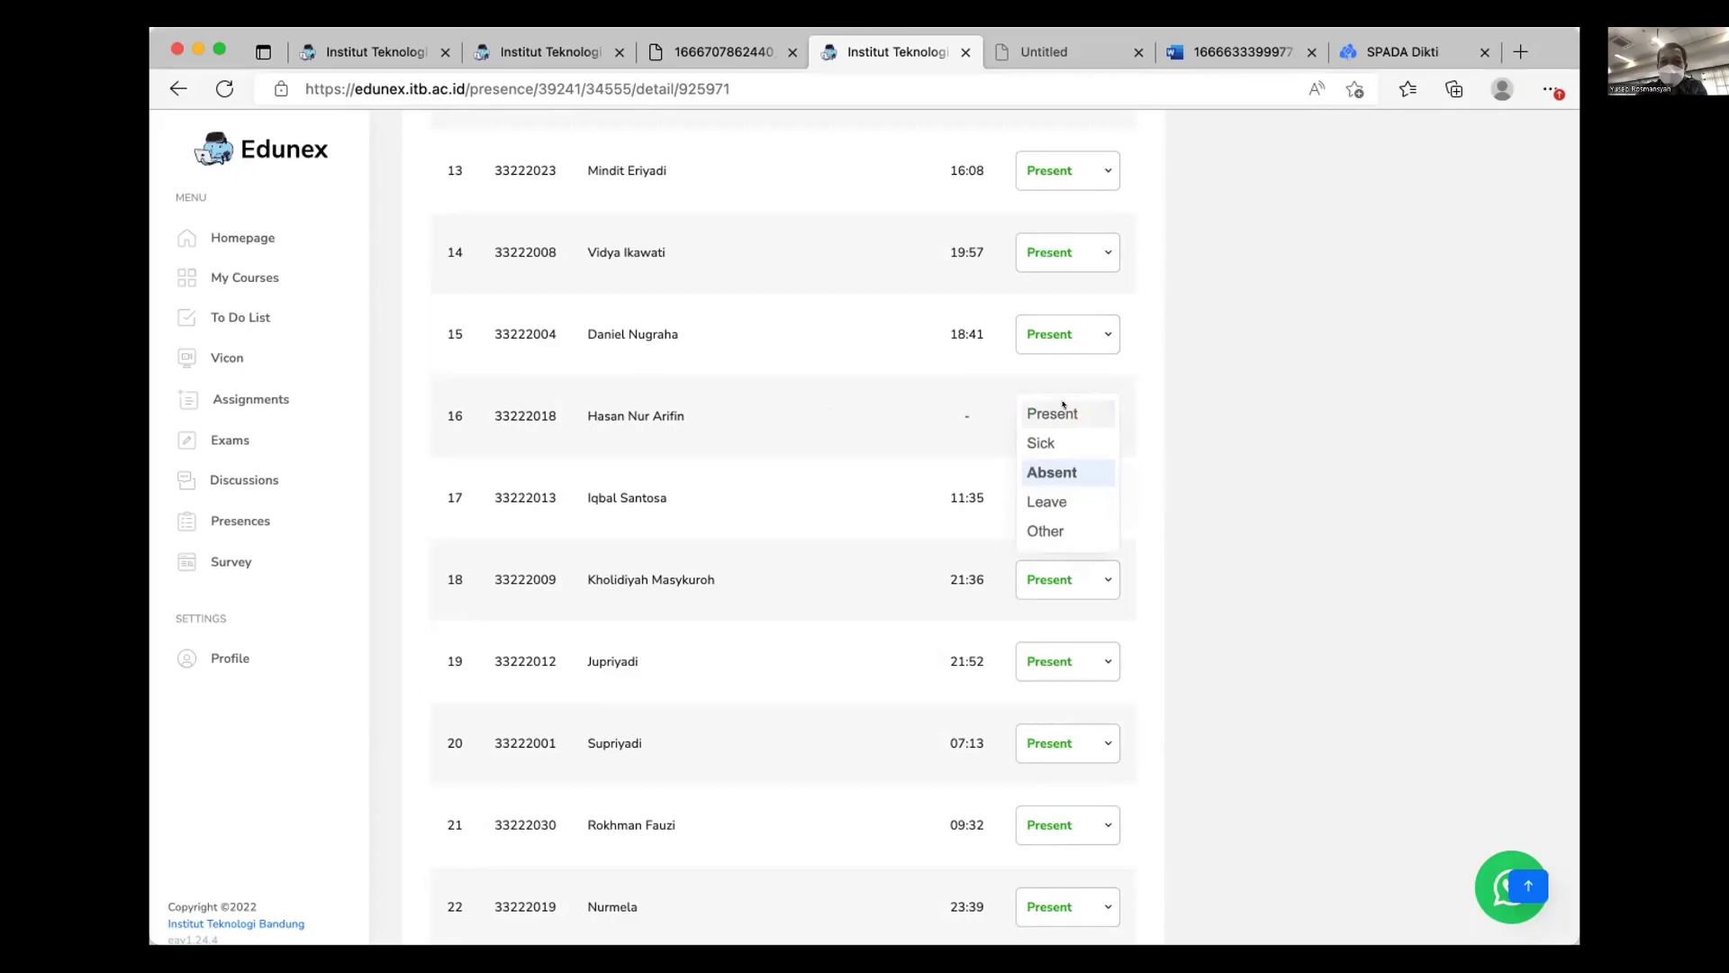
click(1063, 412)
scroll(847, 477, up, 5)
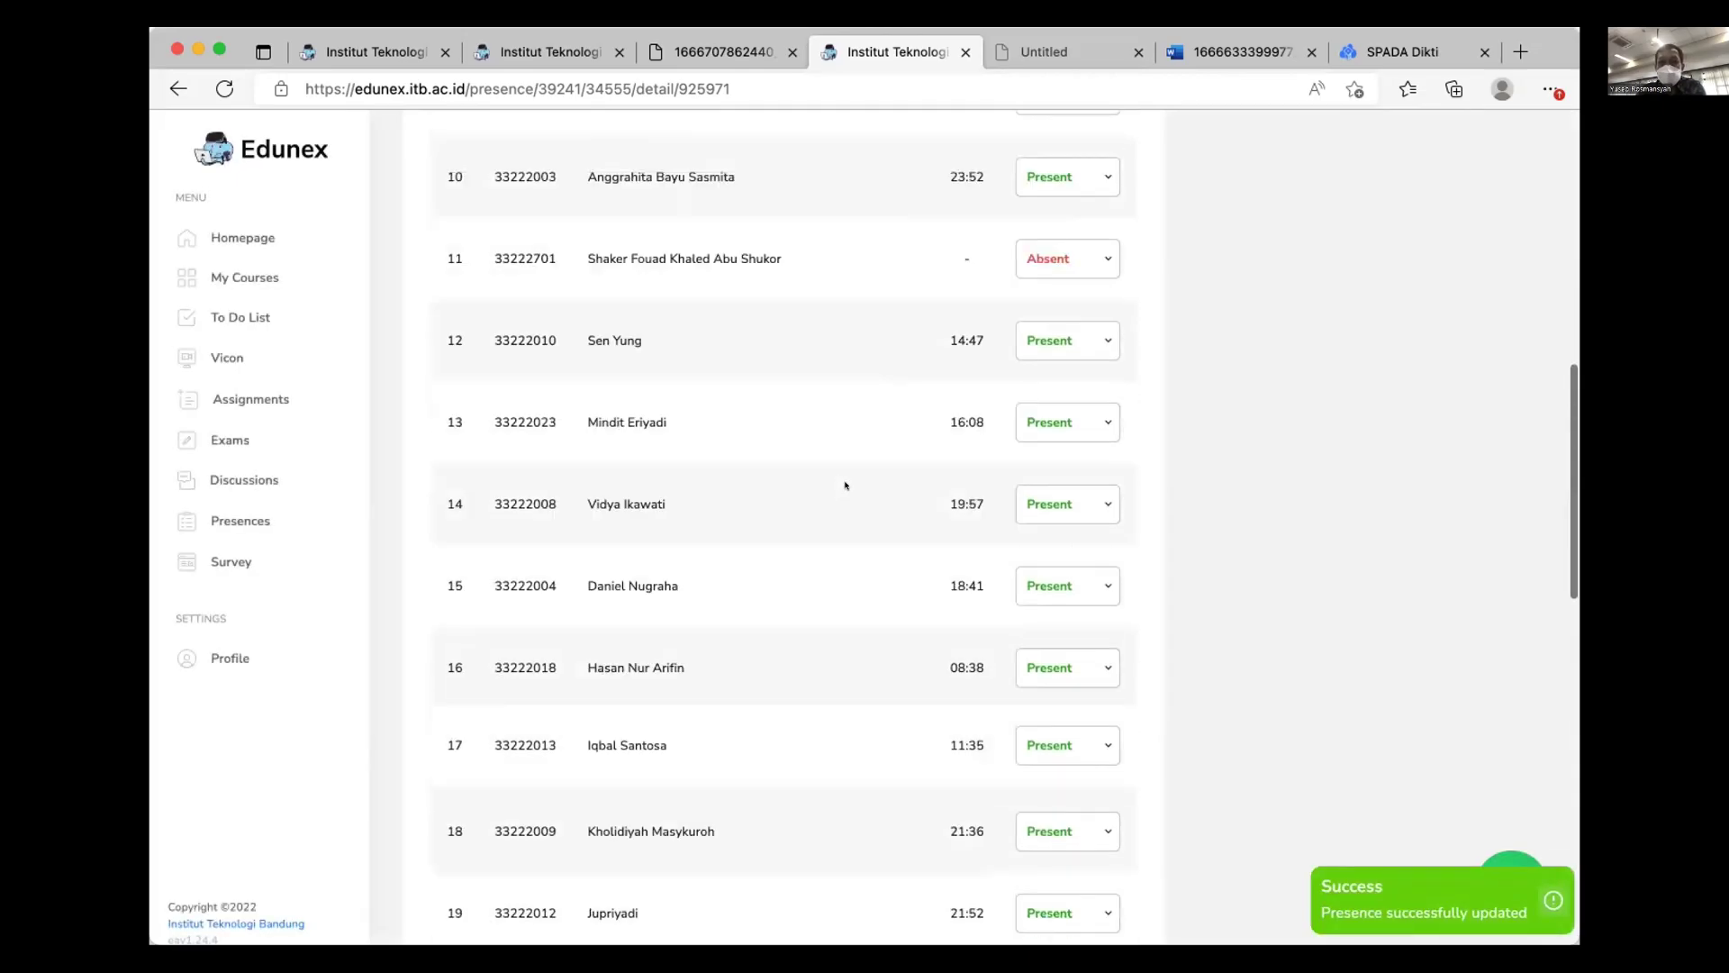
click(1099, 428)
click(1065, 434)
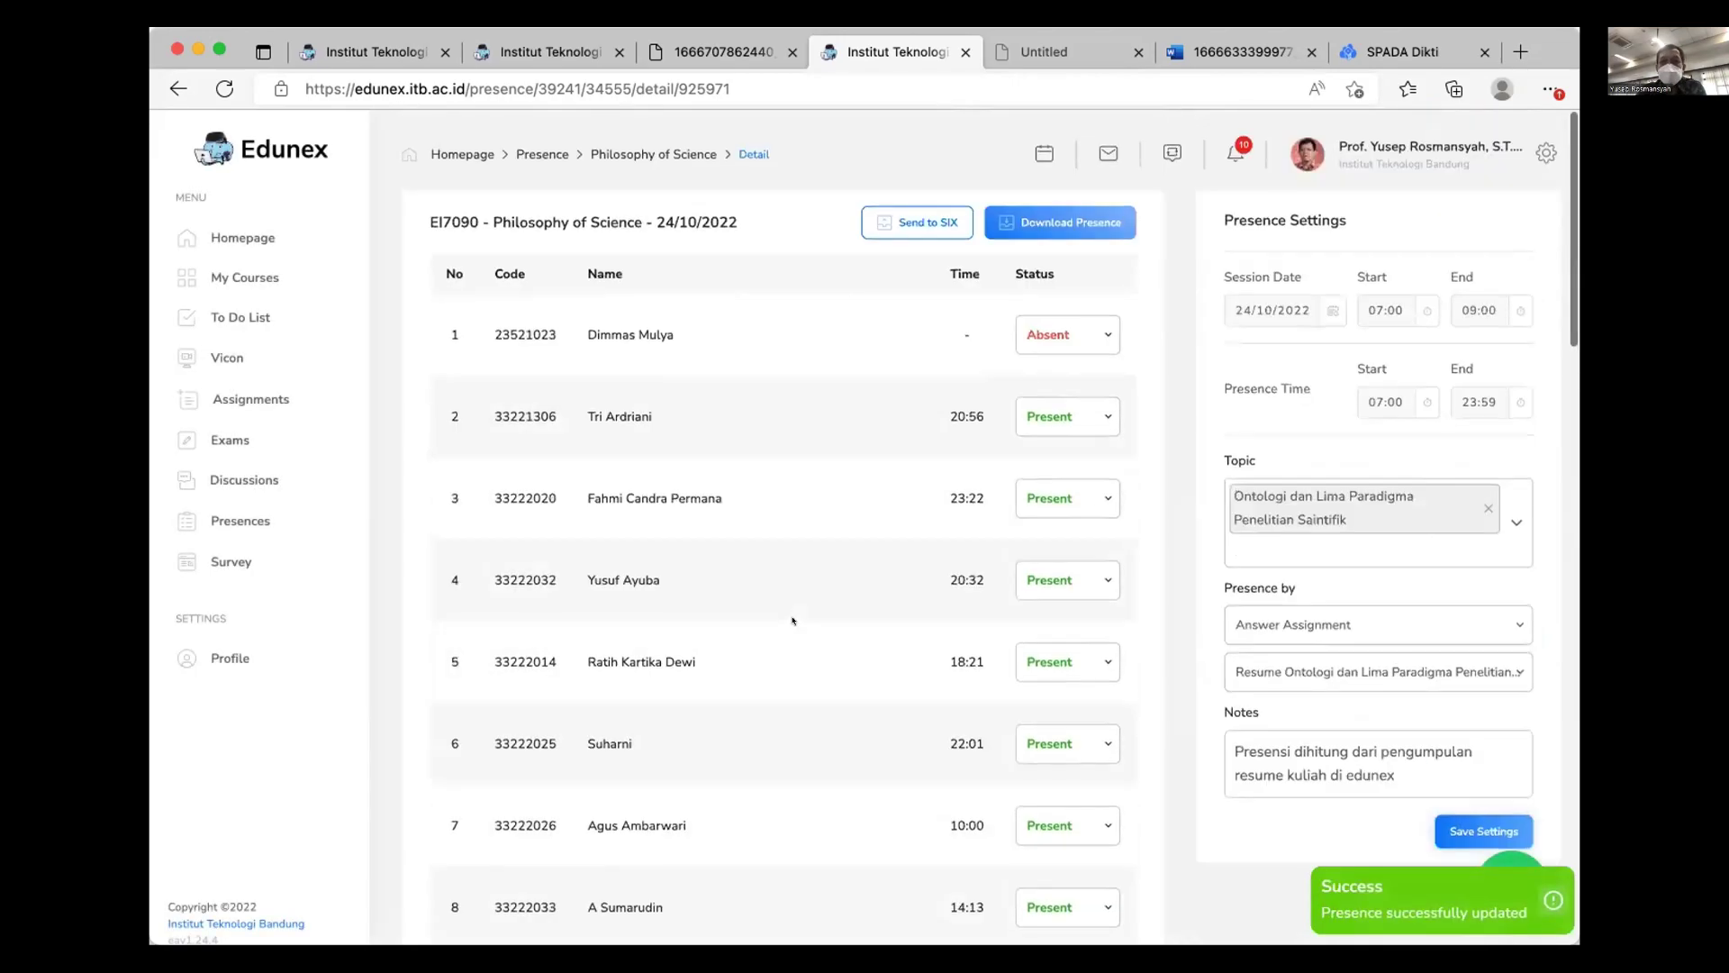
click(1101, 321)
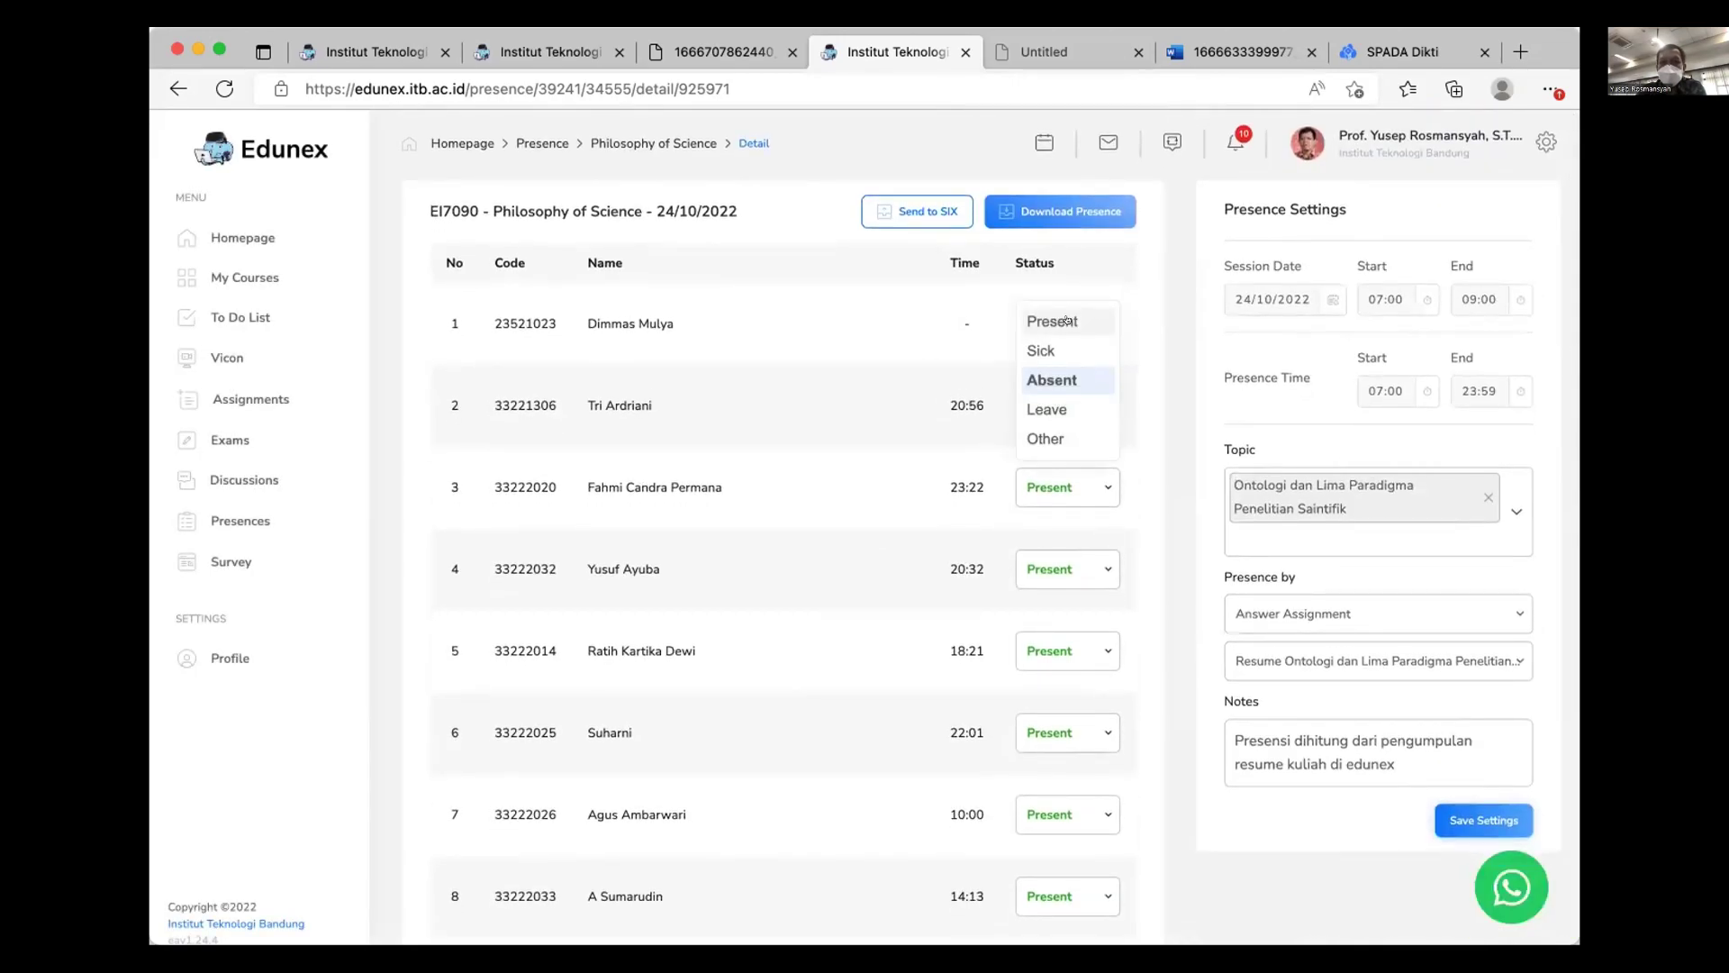
click(1068, 317)
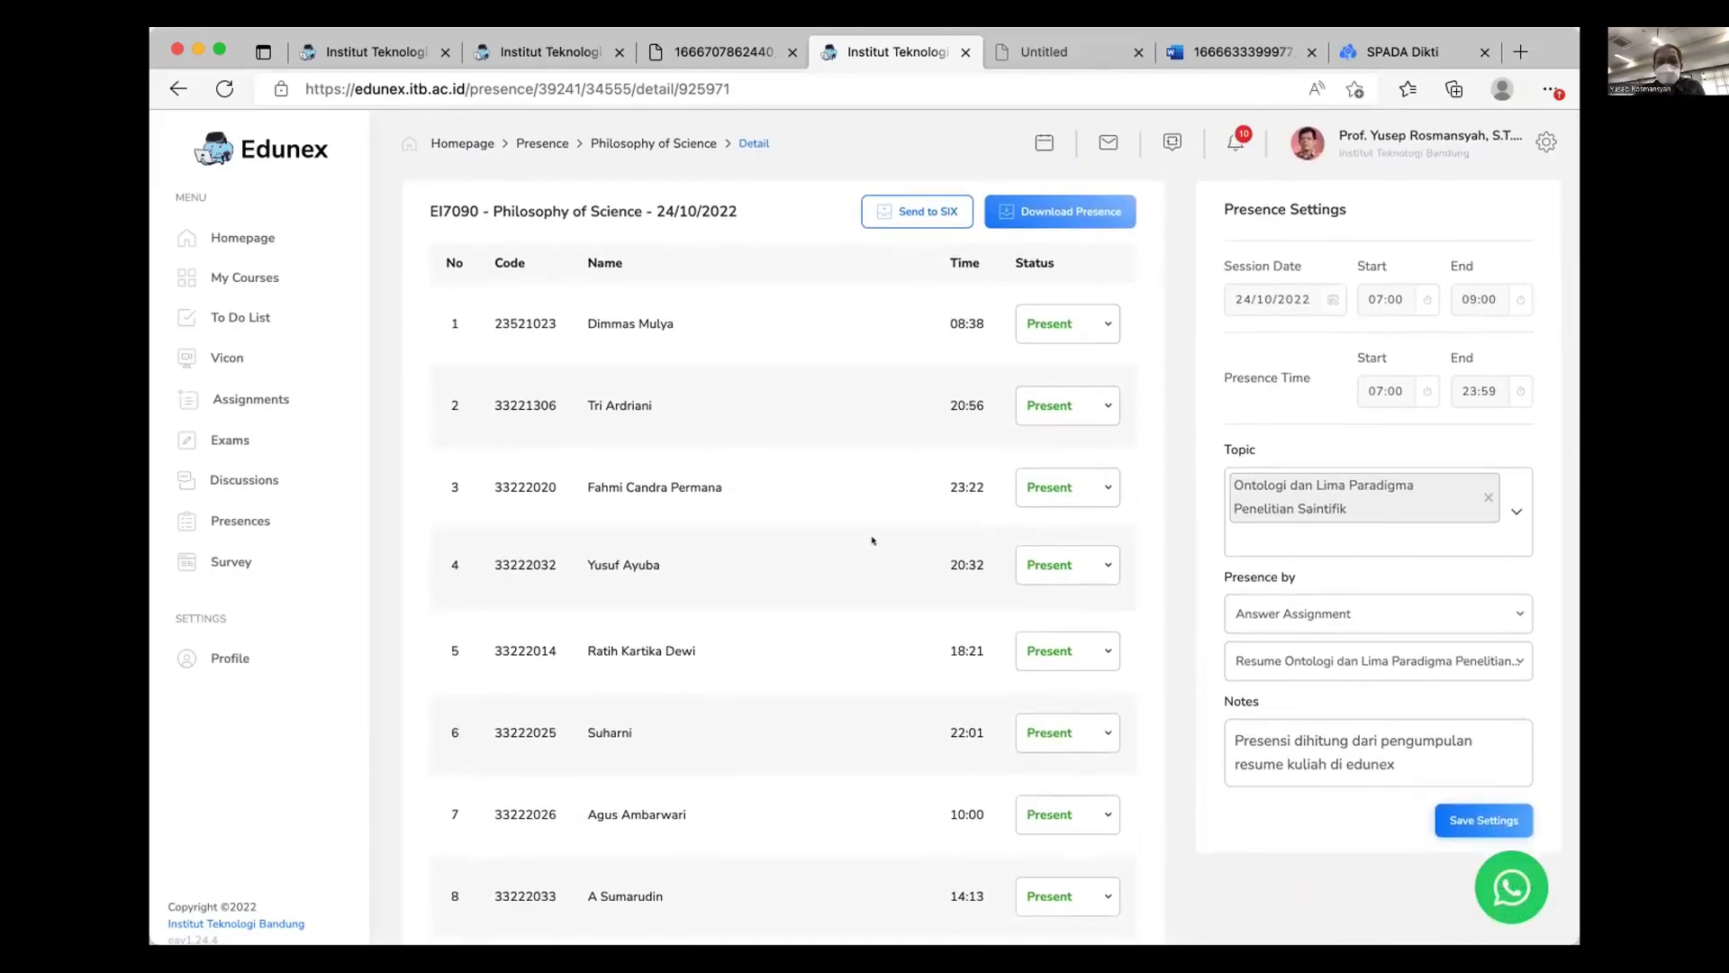
Check the updated attendance list and send the 24/10/2022 presence data to SIX
scroll(857, 606, down, 12)
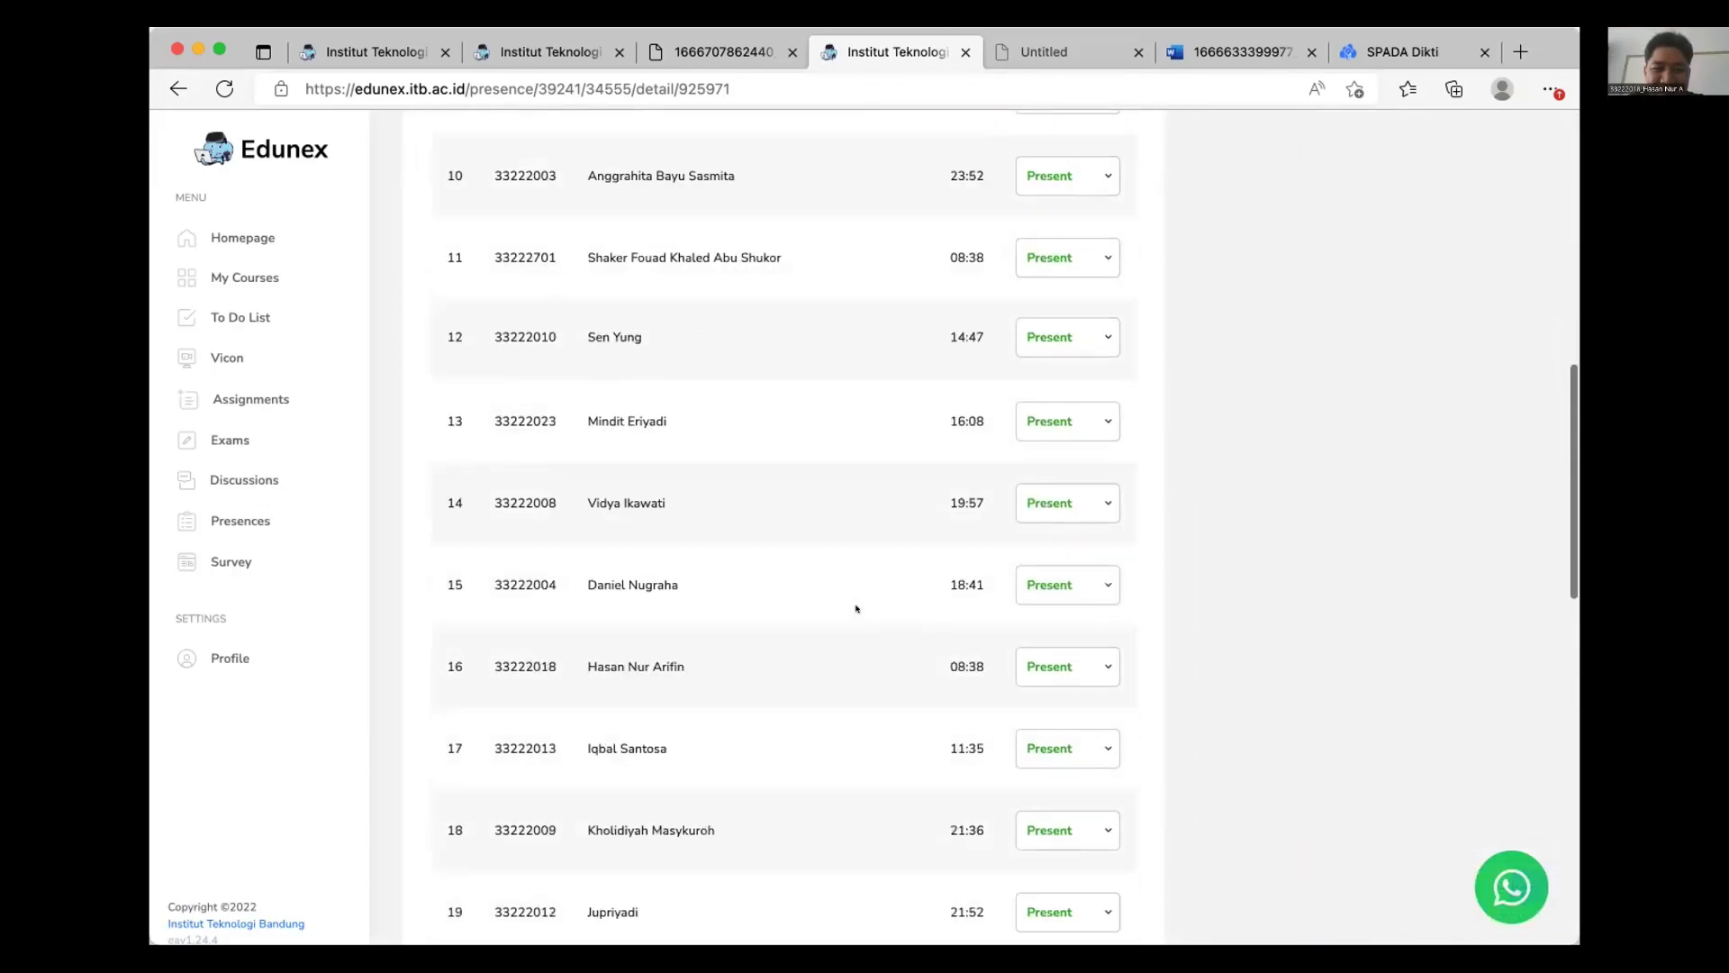
scroll(857, 607, down, 5)
scroll(857, 606, up, 15)
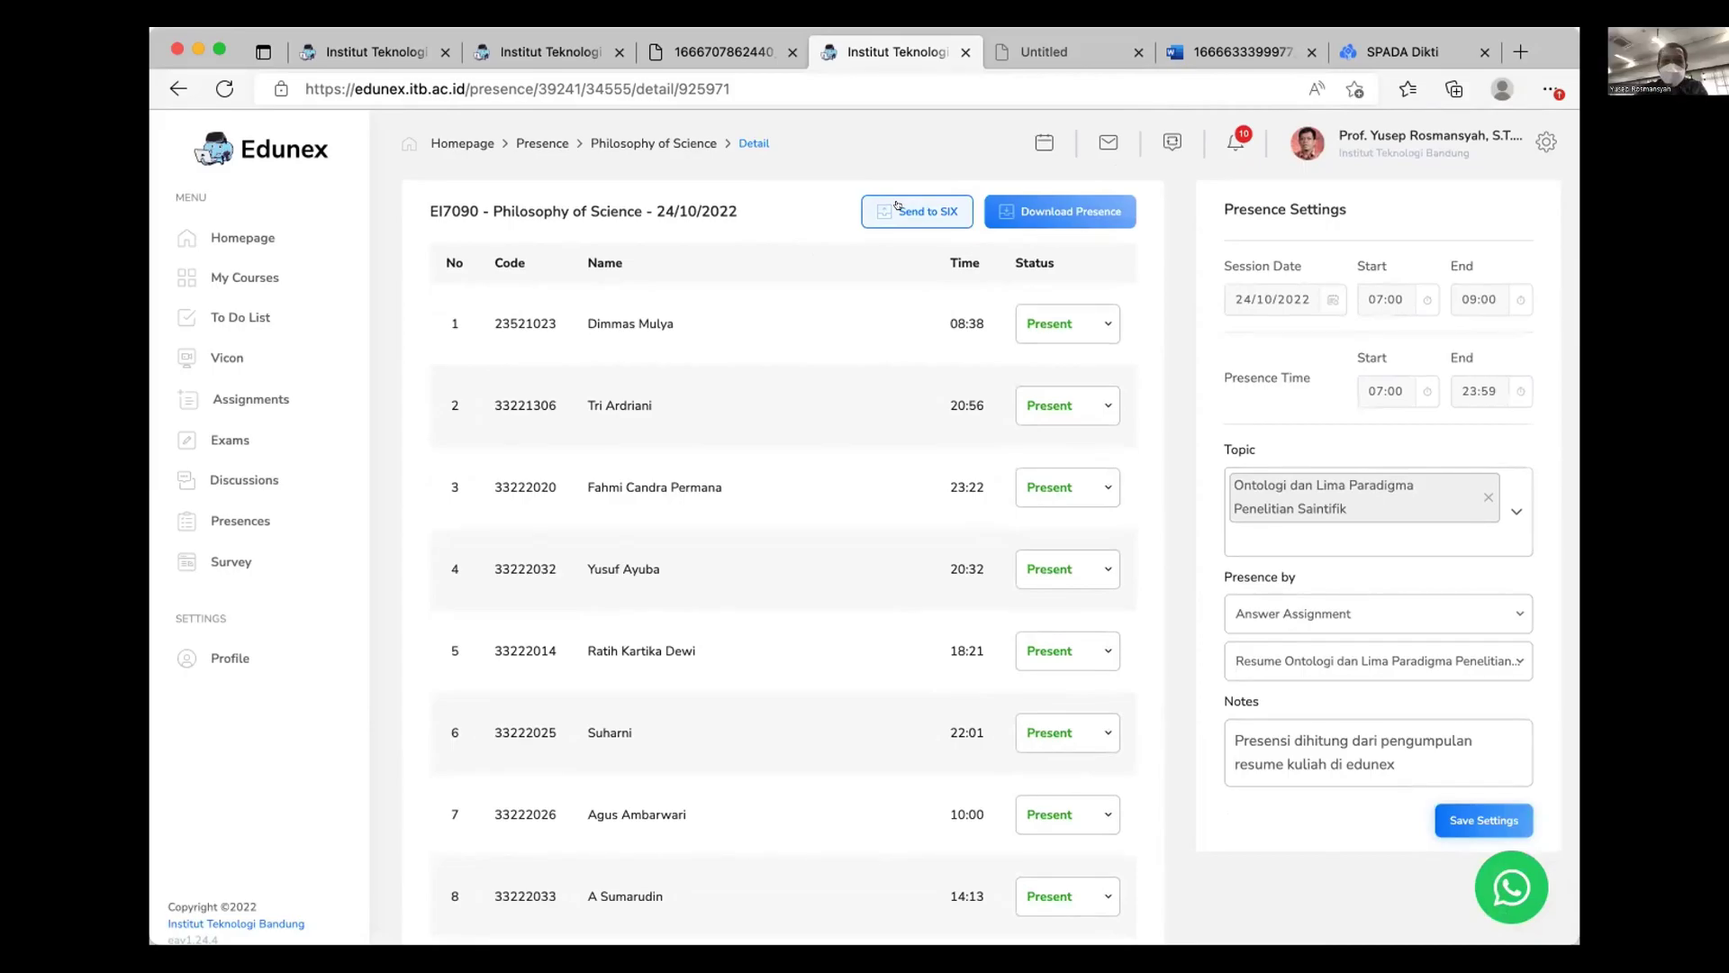
click(897, 209)
click(966, 446)
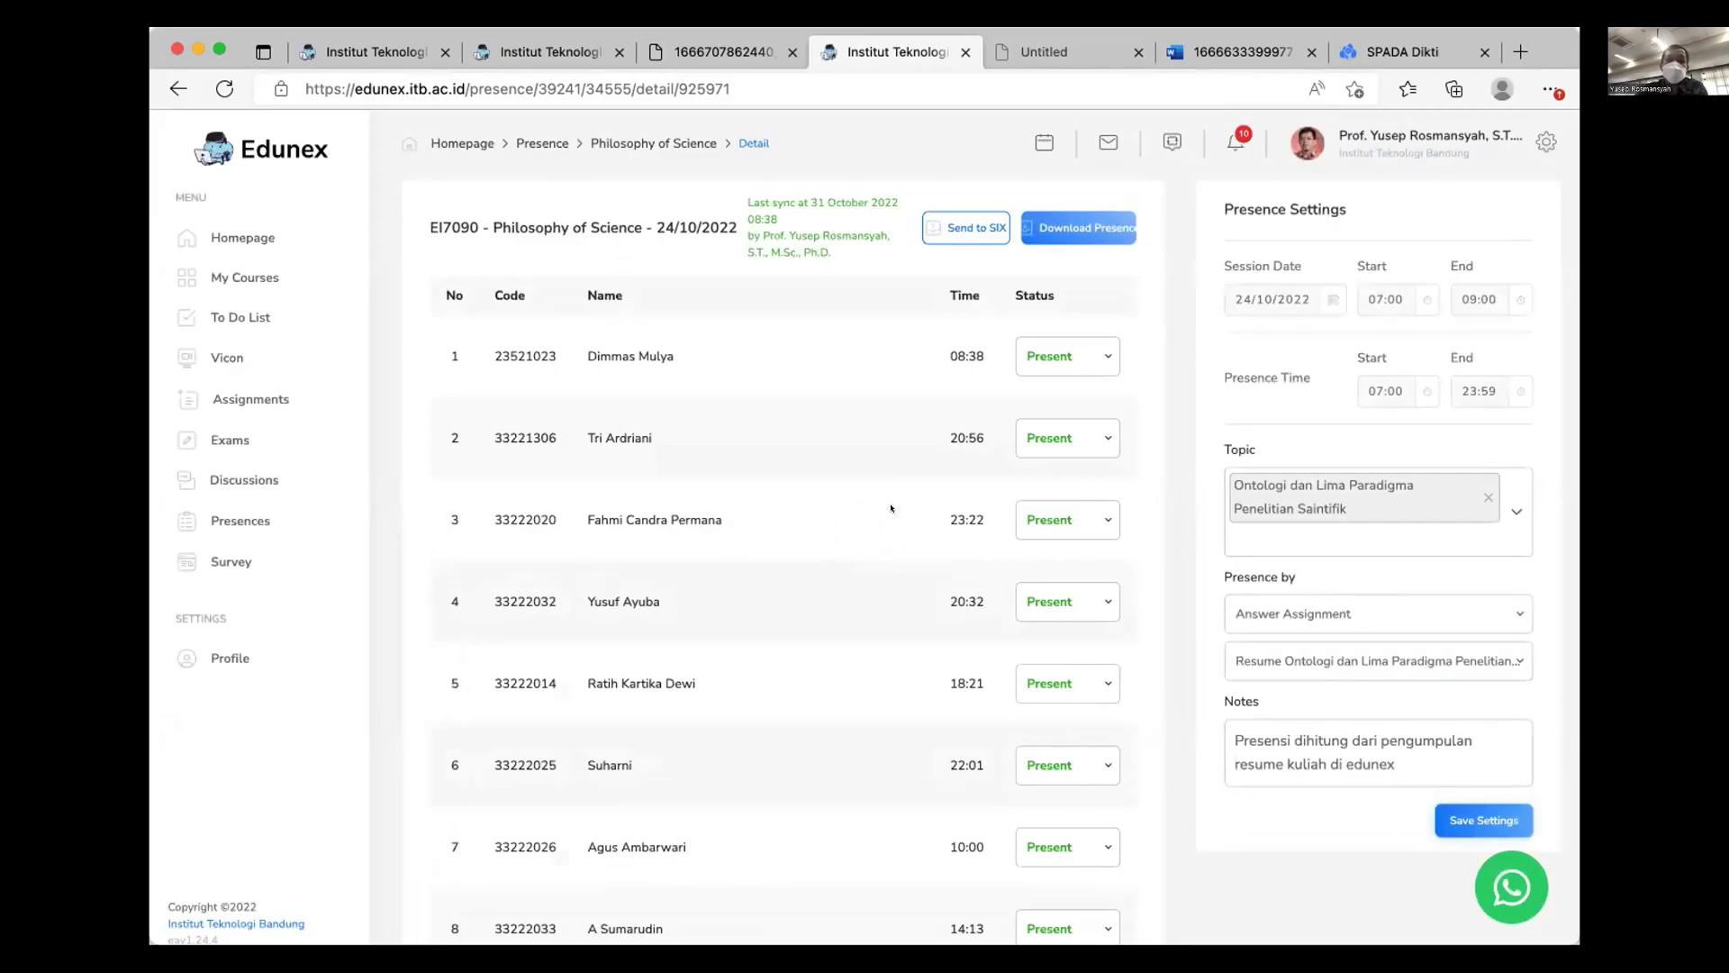
Review the 24/10/2022 attendance list through to the last student in row 33 after the SIX sync
scroll(891, 508, down, 12)
scroll(891, 508, up, 15)
scroll(891, 508, up, 7)
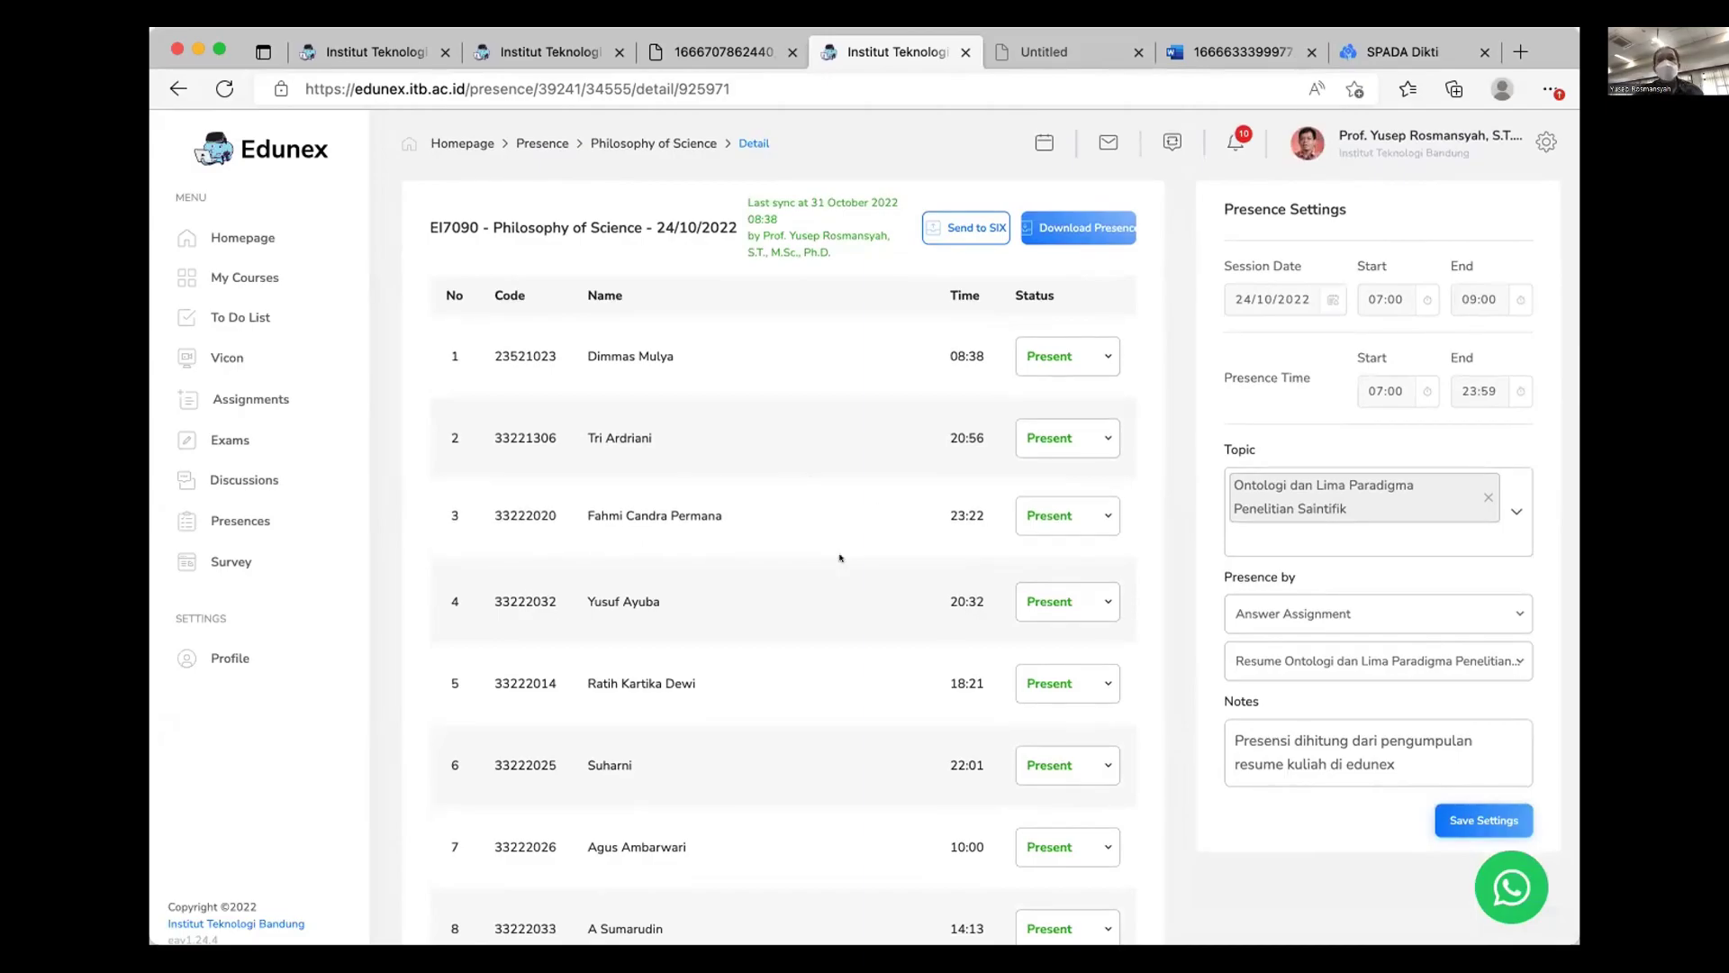
scroll(820, 586, down, 2)
scroll(811, 605, up, 2)
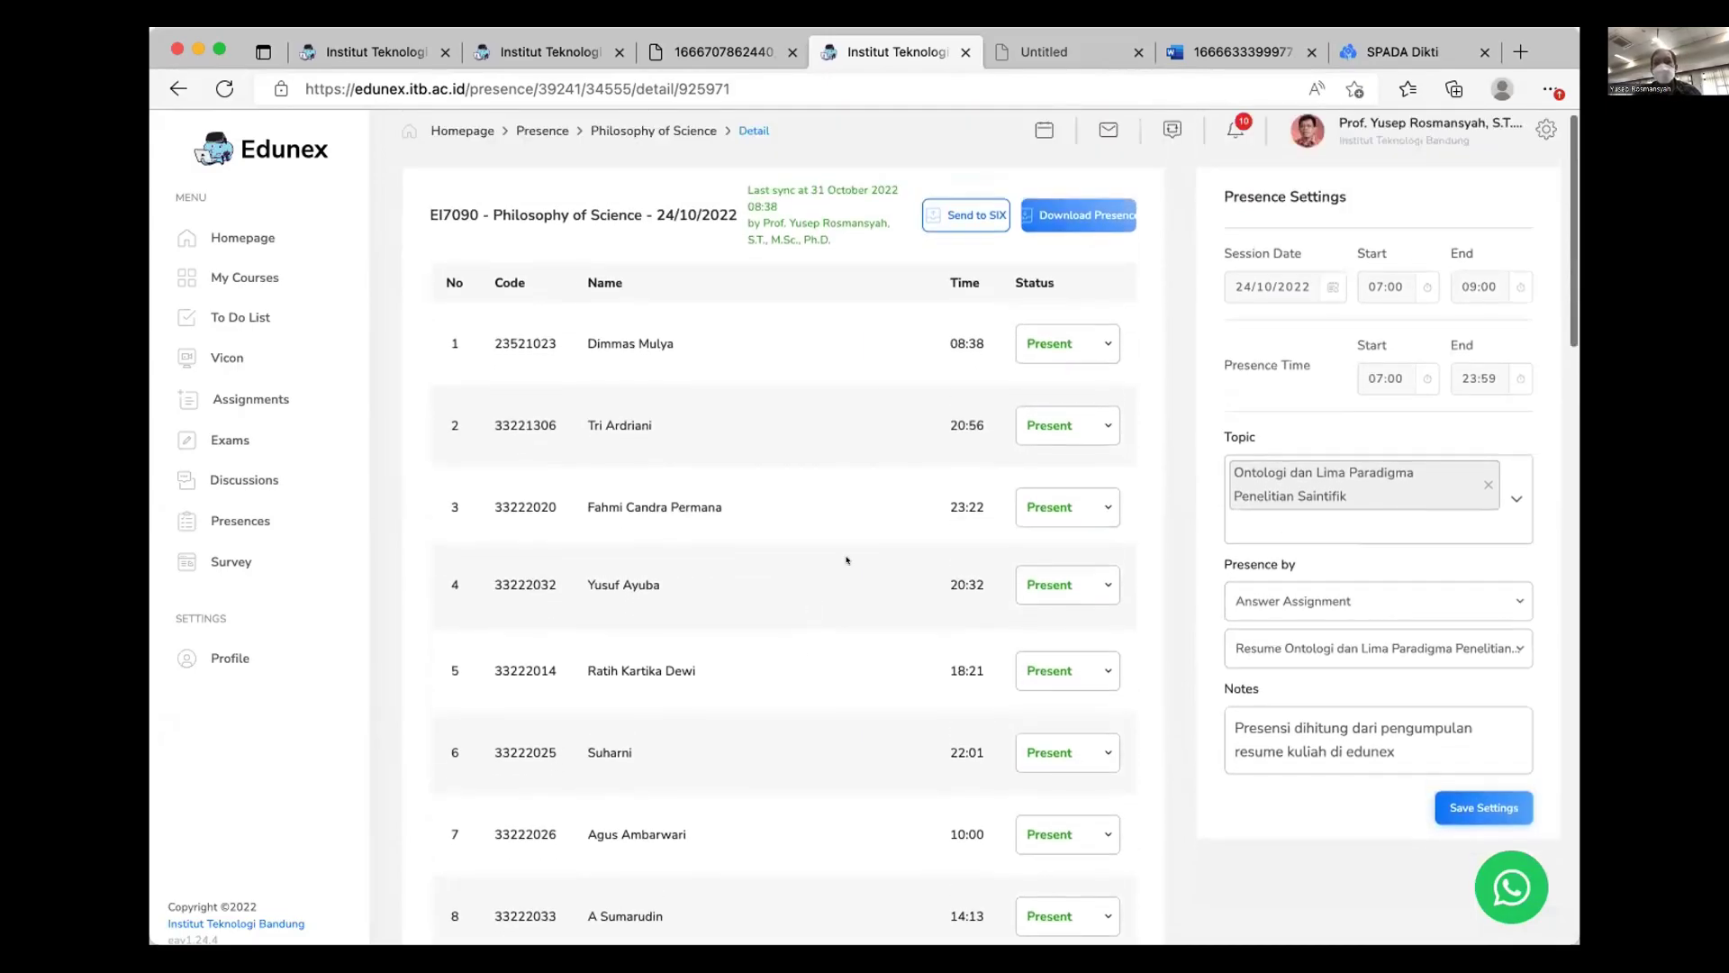
scroll(844, 694, down, 20)
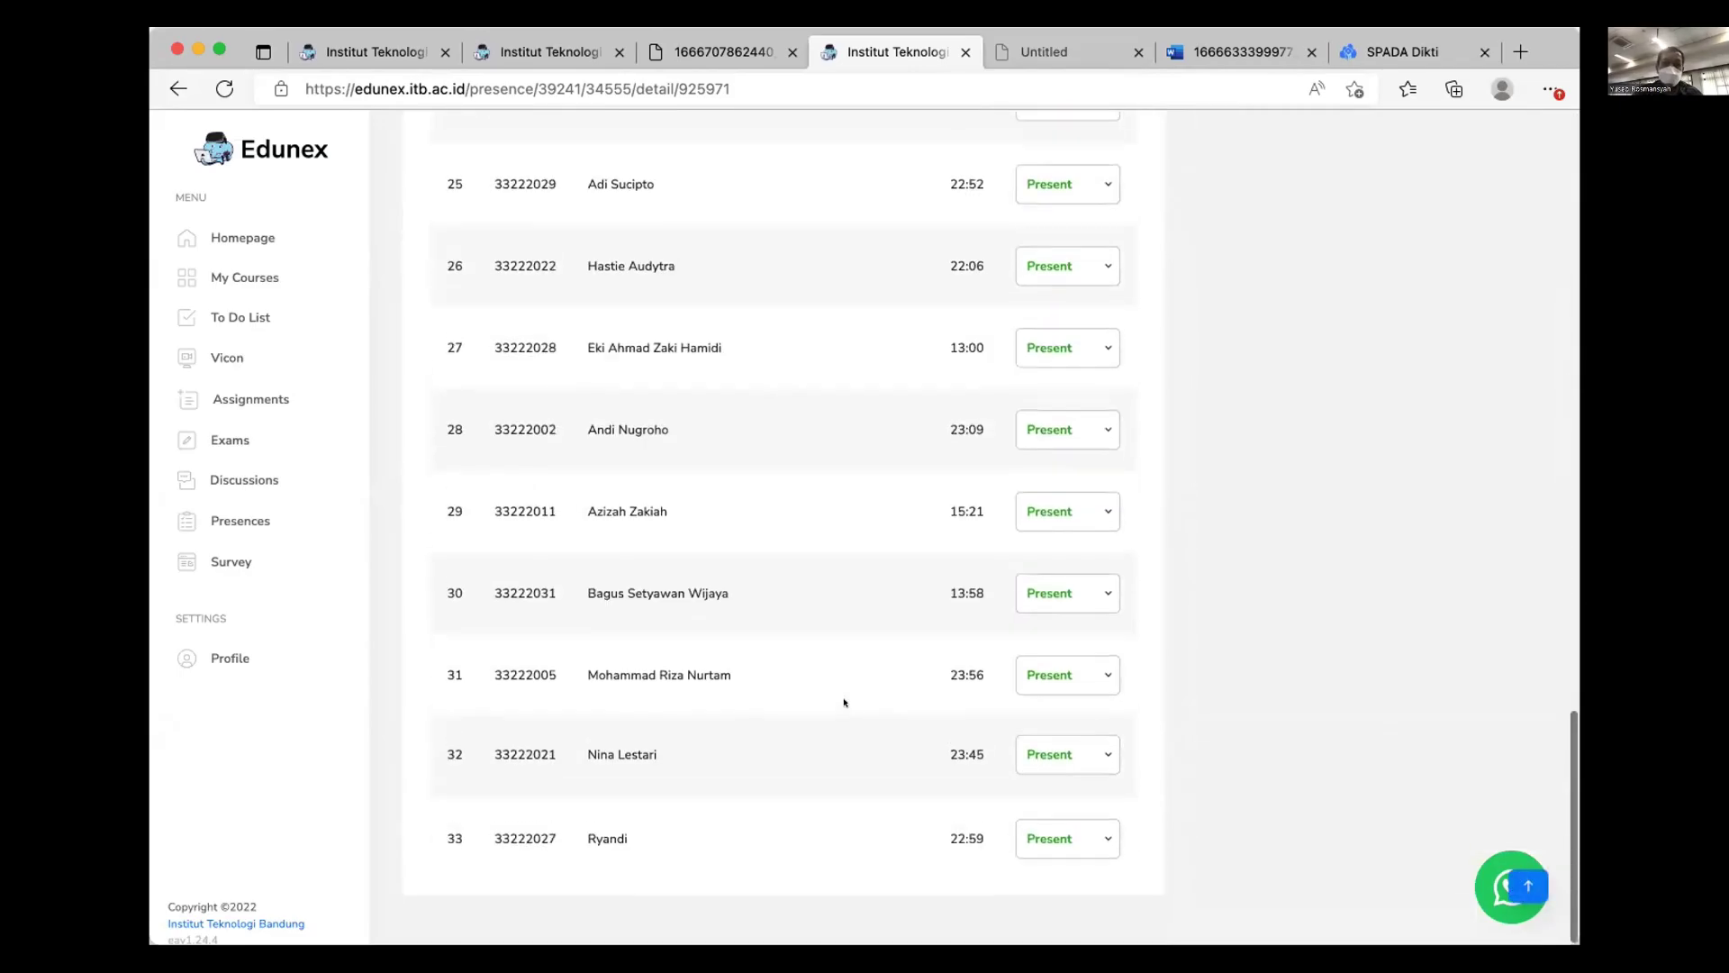